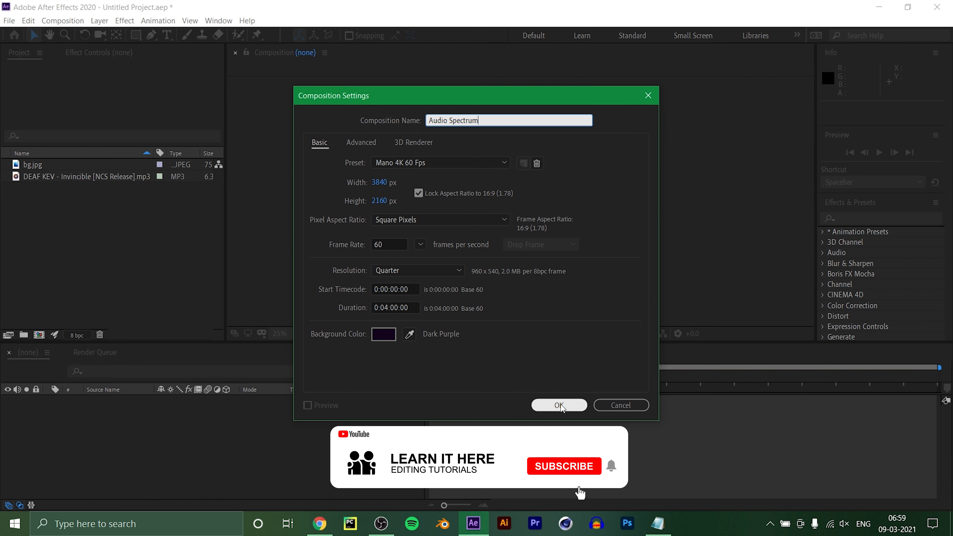
Step: Create the 3840 x 2160, 60 fps, four-minute Audio Spectrum composition and place bg.jpg in its timeline
{"action": "left_click", "coordinate": [559, 405]}
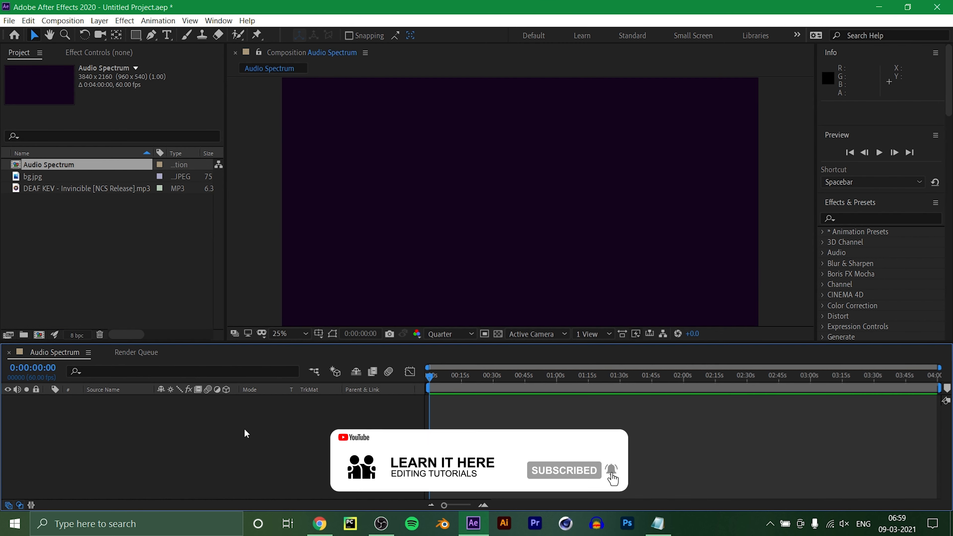
{"action": "left_click", "coordinate": [245, 429]}
{"action": "left_click_drag", "start_coordinate": [43, 179], "coordinate": [144, 429]}
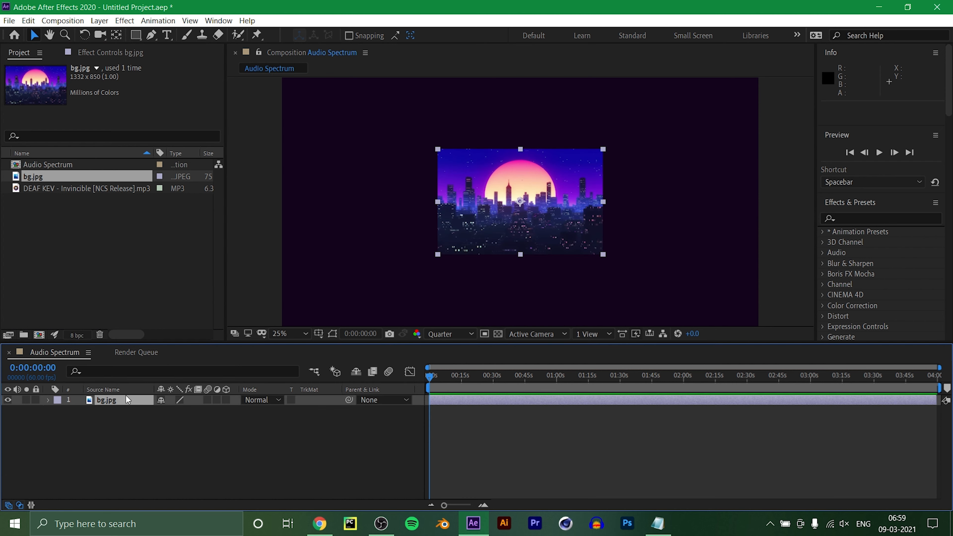
Step: Scale the bg.jpg layer to fill the whole frame with the Fit to Comp transform
{"action": "right_click", "coordinate": [127, 400]}
{"action": "mouse_move", "coordinate": [216, 154]}
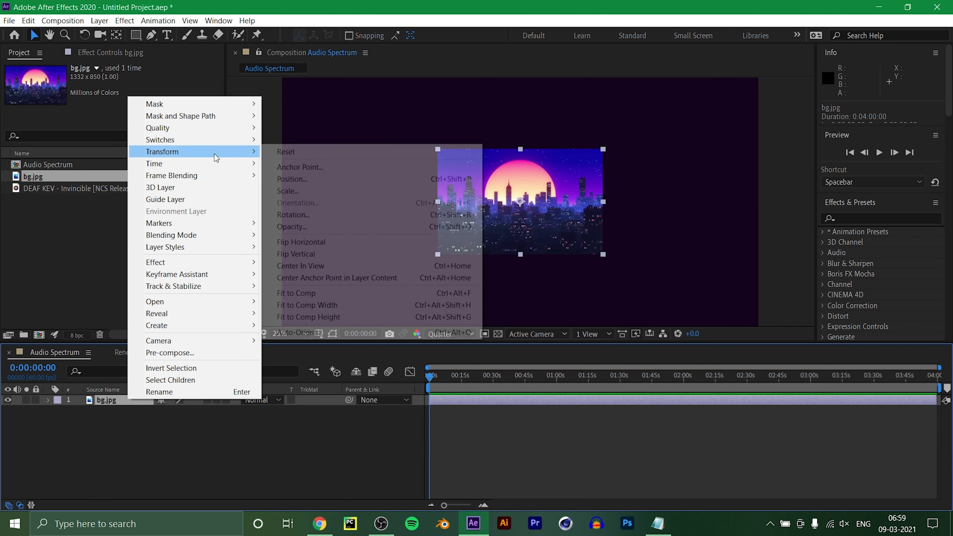
{"action": "left_click", "coordinate": [310, 292]}
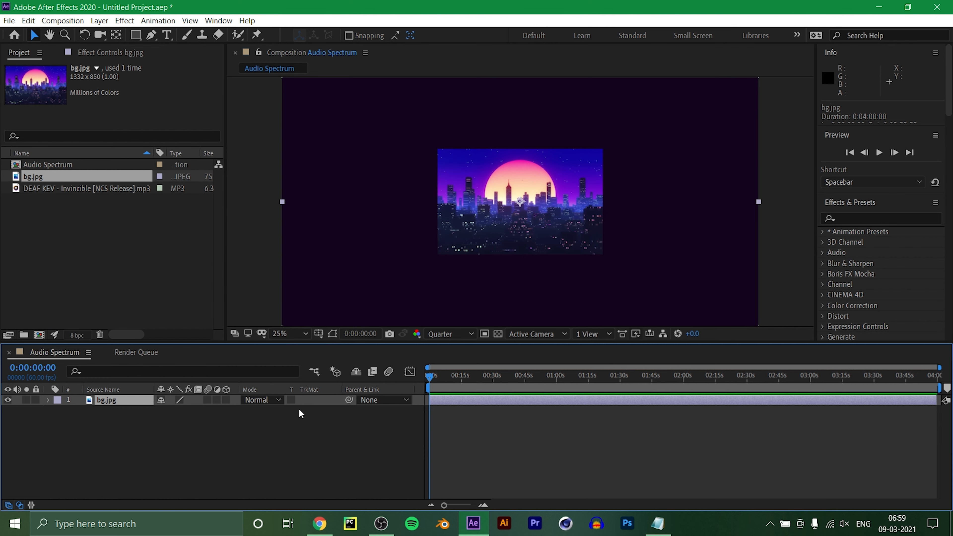
{"action": "left_click", "coordinate": [293, 457]}
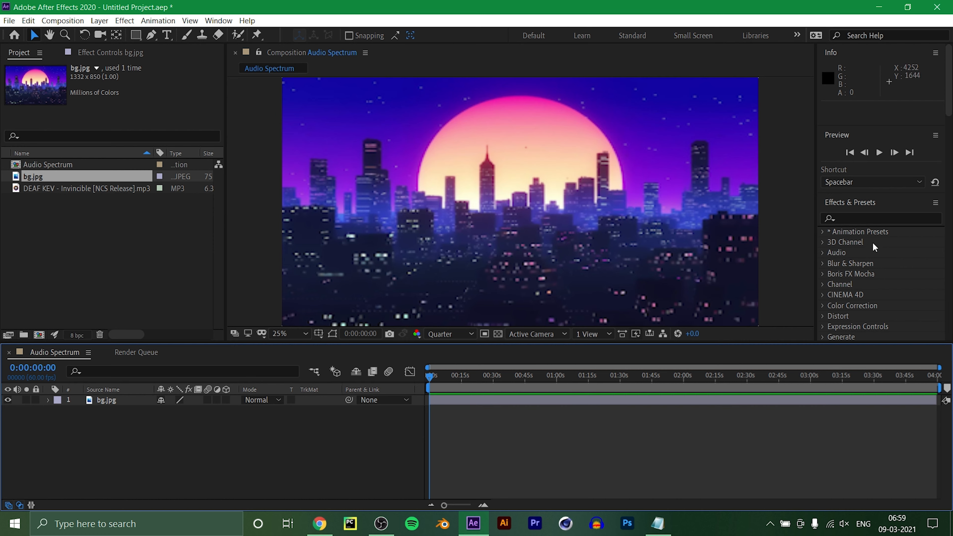
Step: Search the effects for "blur" and apply Gaussian Blur (Legacy) to the bg.jpg layer
{"action": "left_click", "coordinate": [872, 219]}
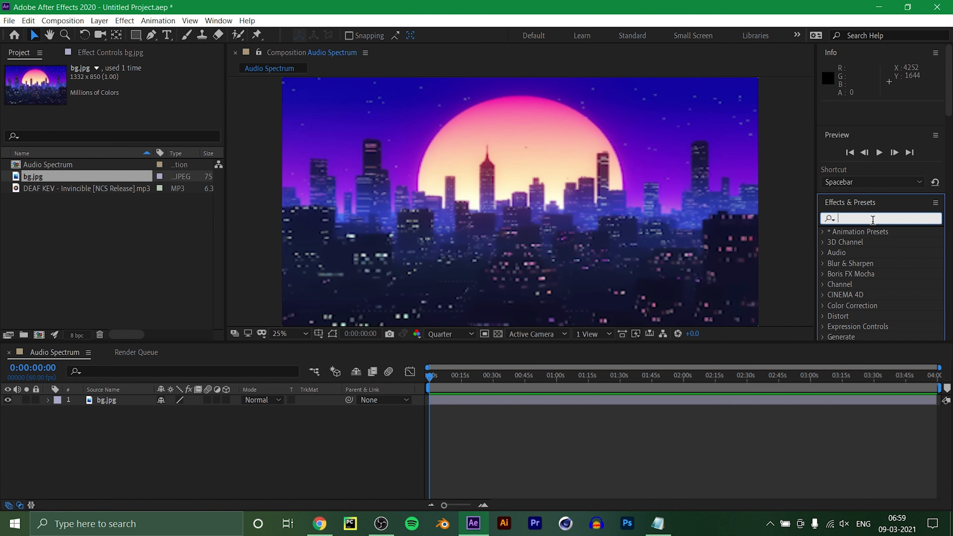
{"action": "type", "text": "blurr"}
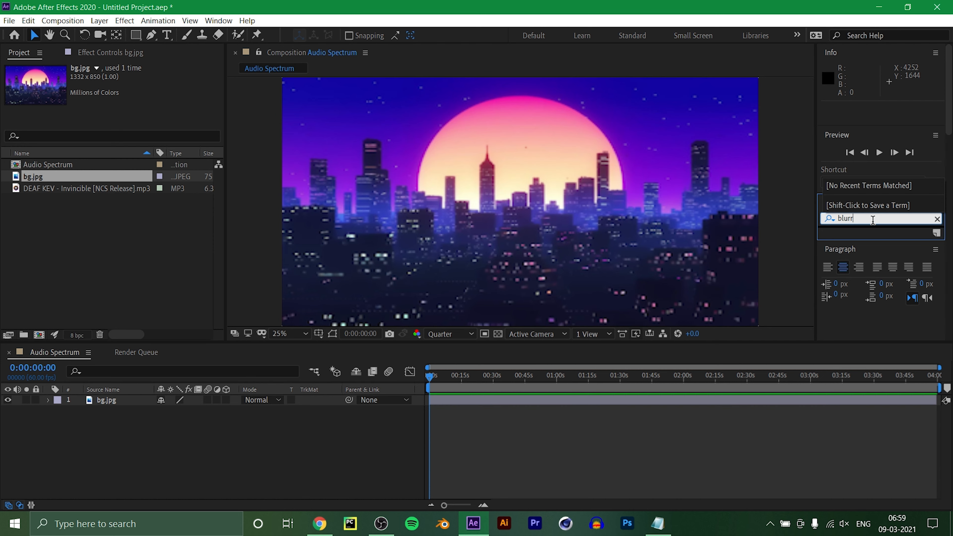
{"action": "key", "text": "BackSpace"}
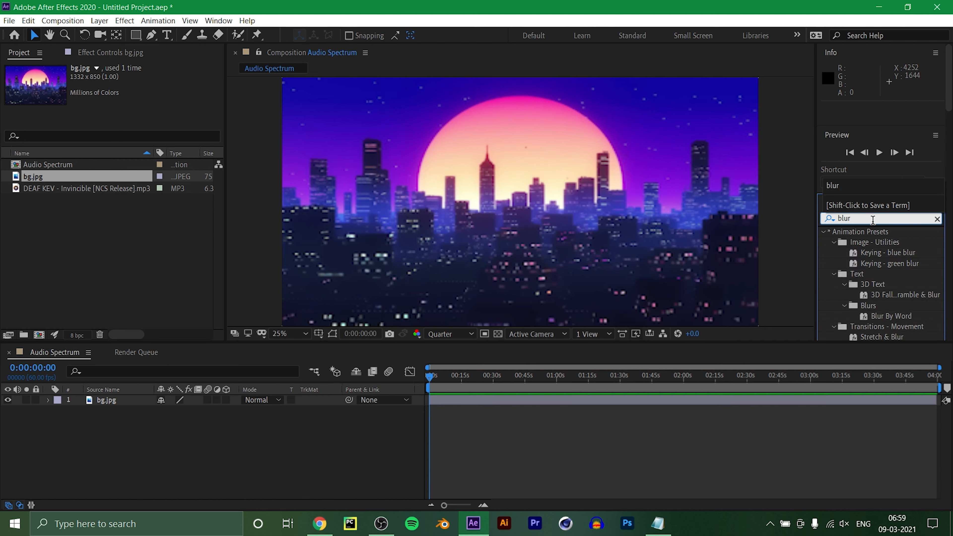
{"action": "scroll", "coordinate": [874, 248], "scroll_direction": "down", "scroll_amount": 5}
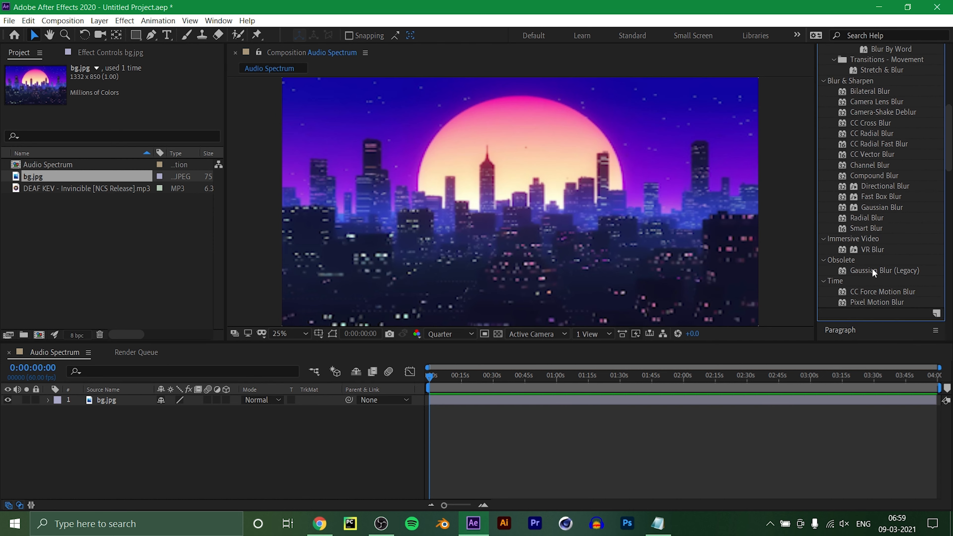
{"action": "left_click_drag", "start_coordinate": [871, 269], "coordinate": [113, 401]}
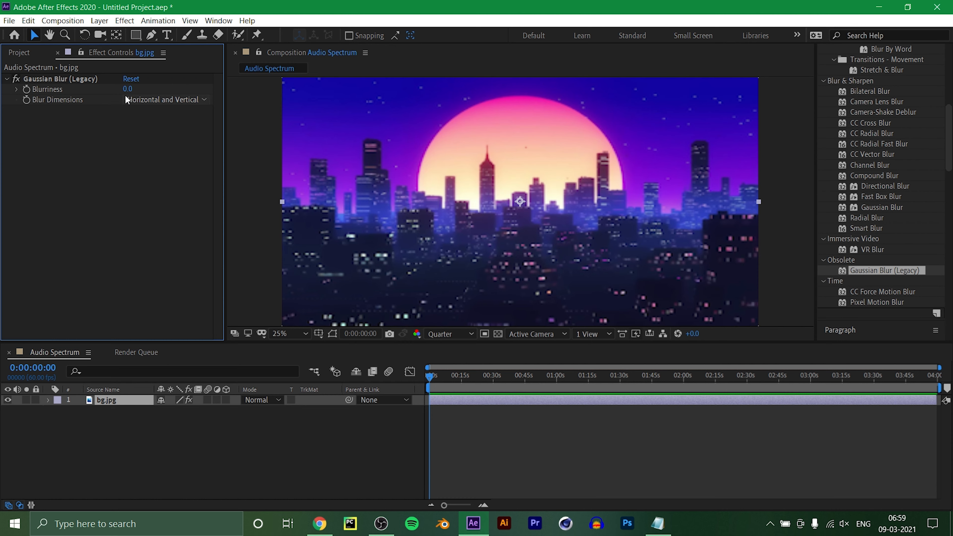
Step: Try a Blurriness of 30 on the background's Gaussian Blur, and raise it to 50
{"action": "left_click", "coordinate": [125, 87]}
{"action": "type", "text": "30"}
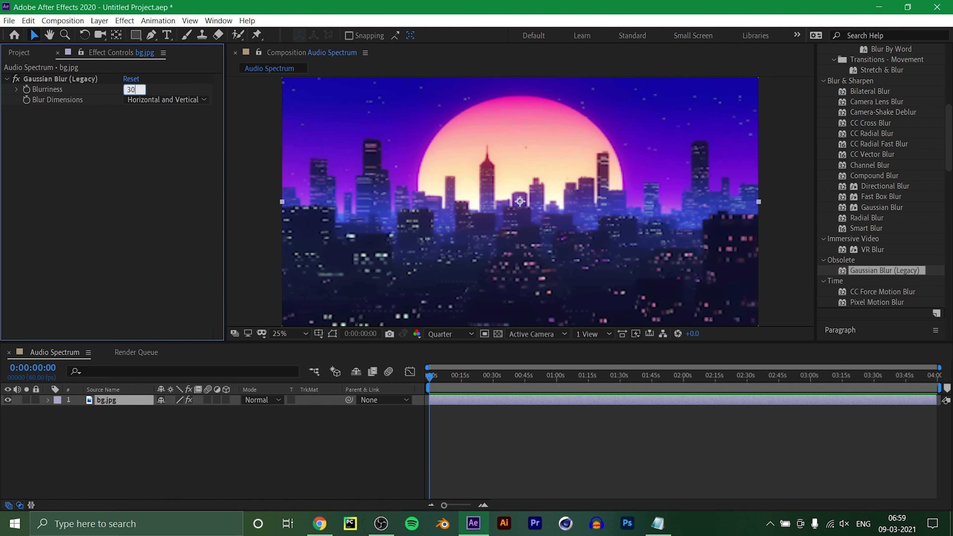
{"action": "key", "text": "Return"}
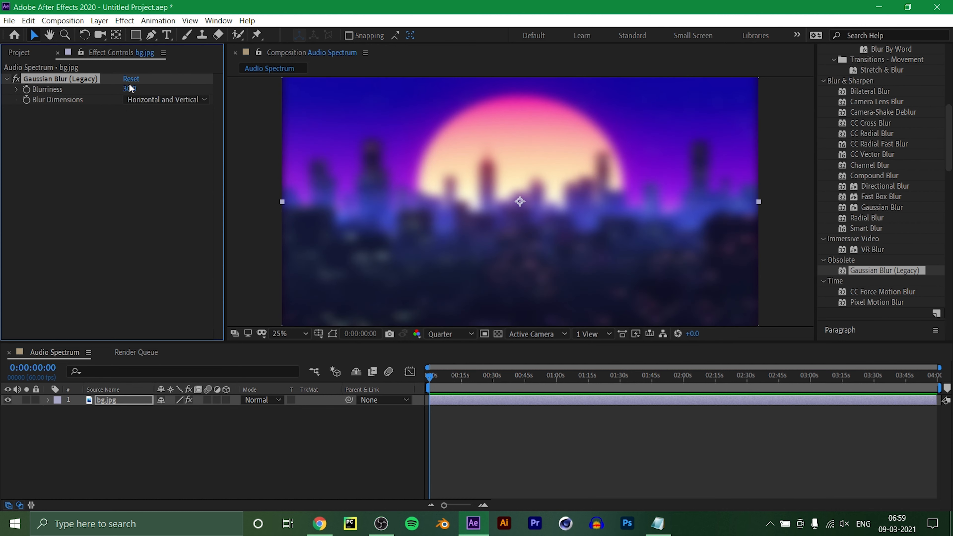
{"action": "left_click", "coordinate": [129, 89]}
{"action": "type", "text": "50"}
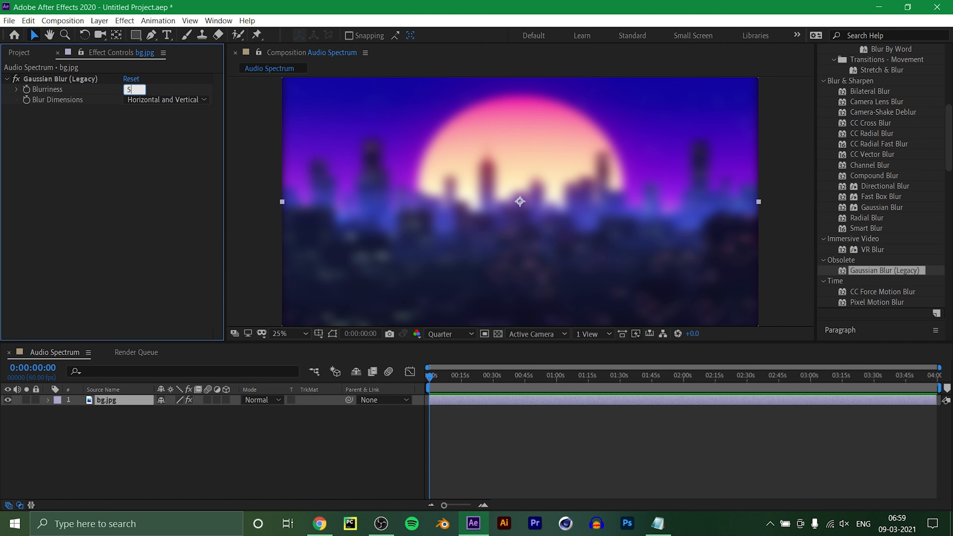
{"action": "key", "text": "Return"}
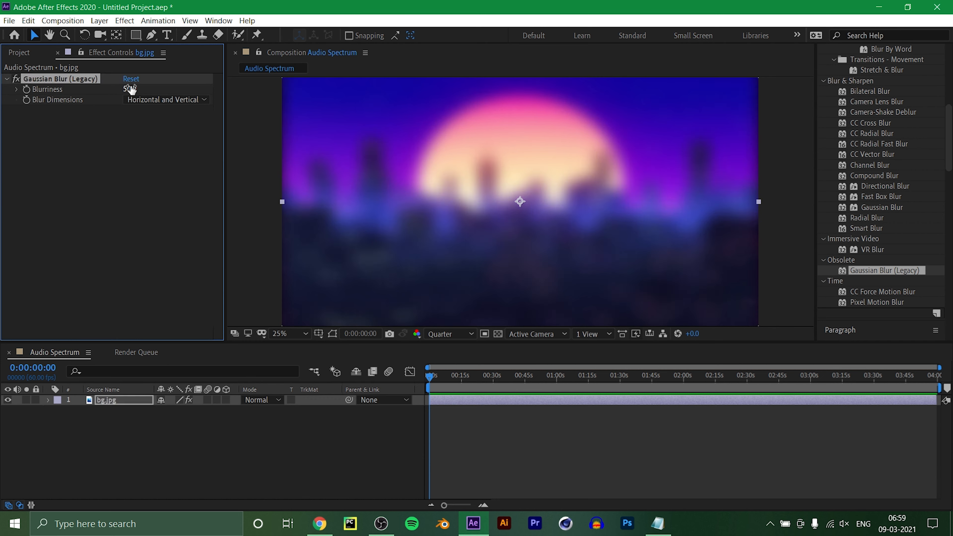
Step: Add a new comp-sized solid layer named Audio Spectrum above the background
{"action": "left_click", "coordinate": [160, 457]}
{"action": "right_click", "coordinate": [162, 443]}
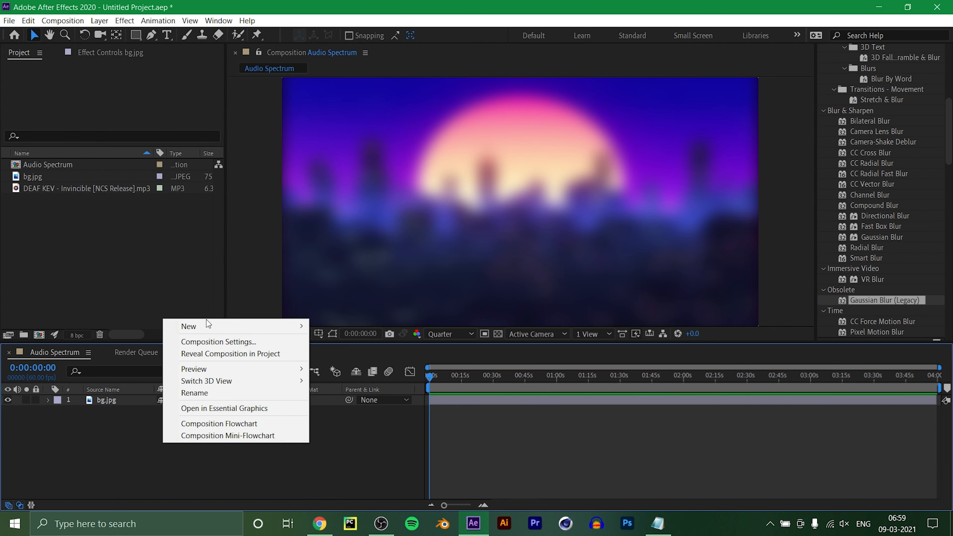
{"action": "mouse_move", "coordinate": [213, 325]}
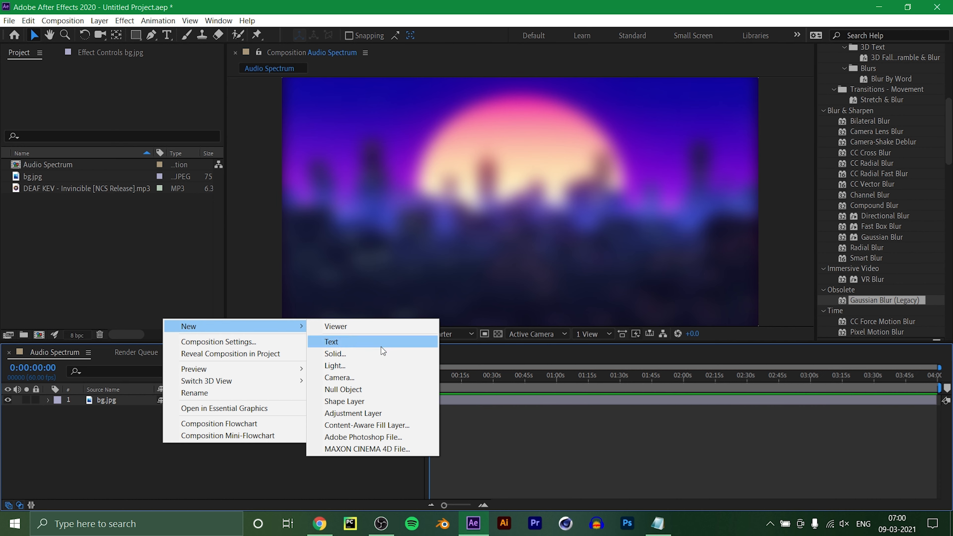
{"action": "left_click", "coordinate": [384, 352]}
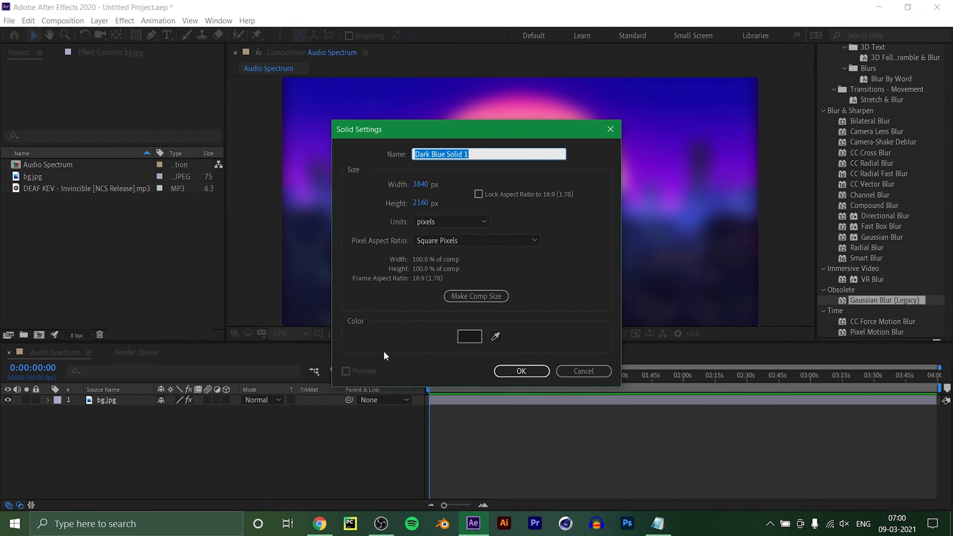
{"action": "type", "text": "Audio Spectrum"}
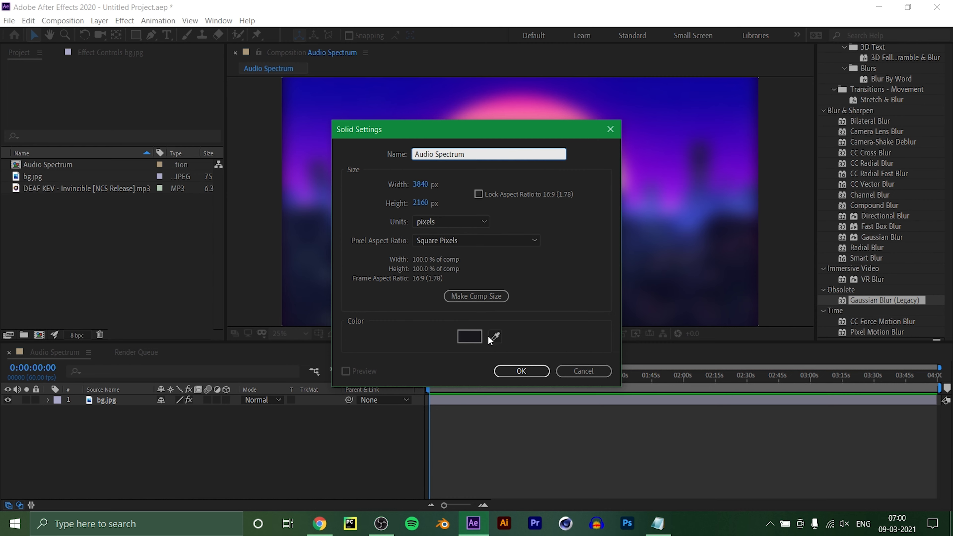
{"action": "left_click", "coordinate": [520, 371]}
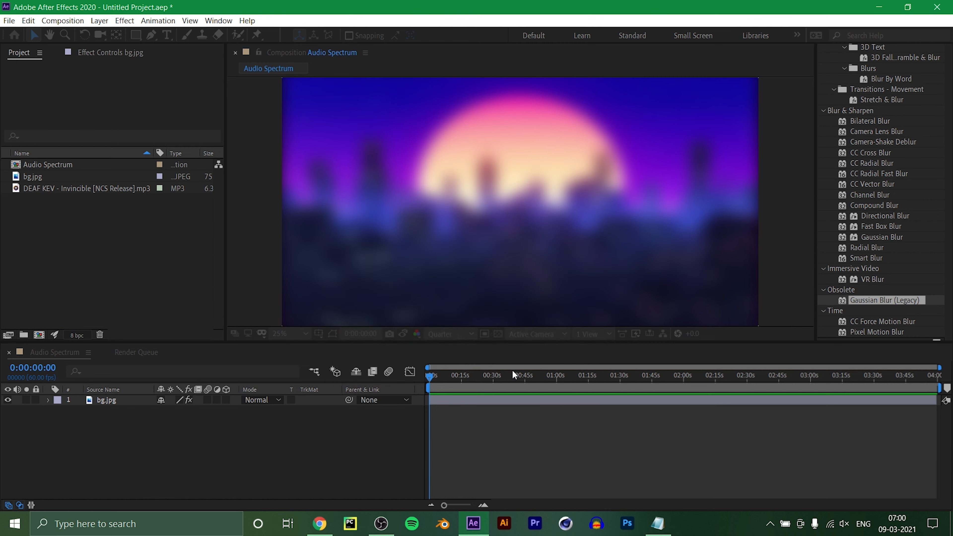
{"action": "left_click", "coordinate": [222, 443]}
Step: Draw a circular mask centred on the Audio Spectrum solid with the Ellipse Tool
{"action": "left_click", "coordinate": [134, 399]}
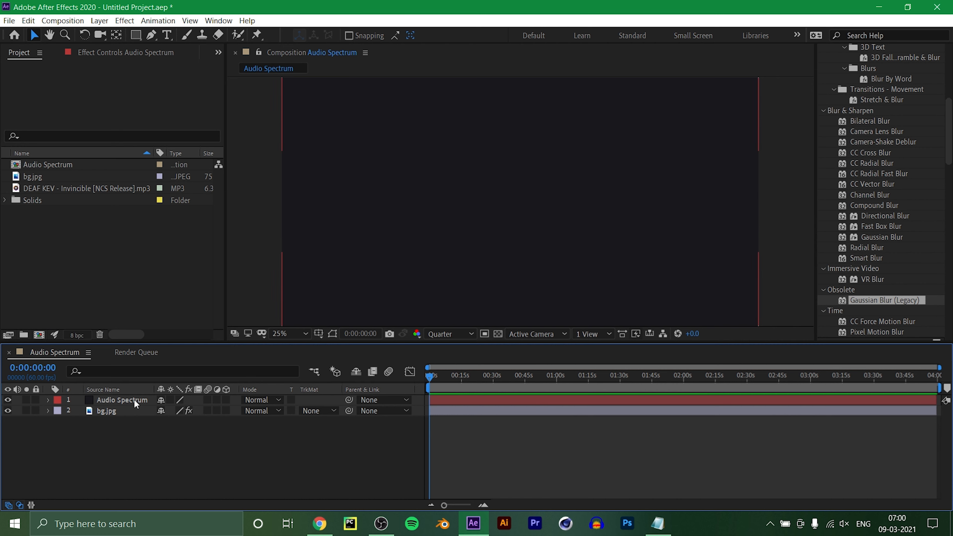
{"action": "left_click", "coordinate": [134, 399]}
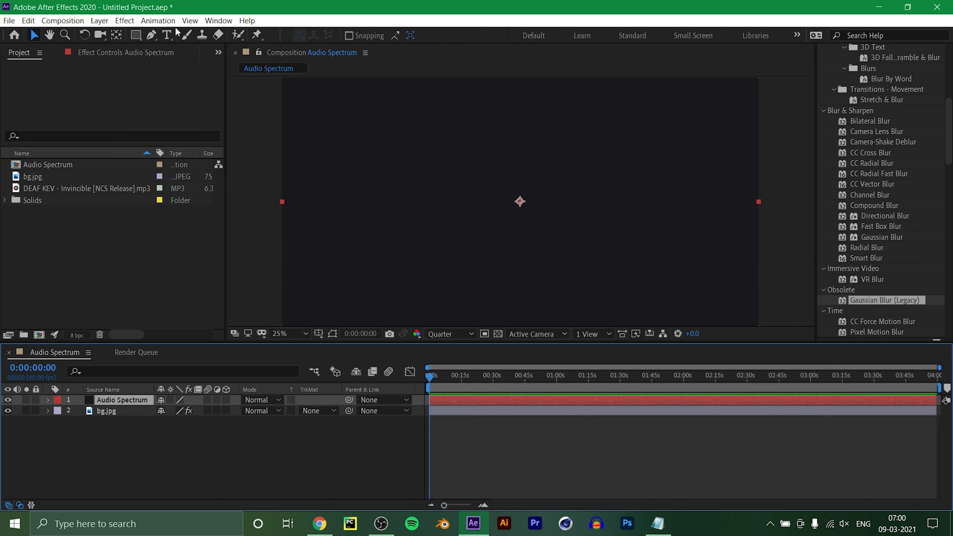
{"action": "left_click", "coordinate": [136, 35]}
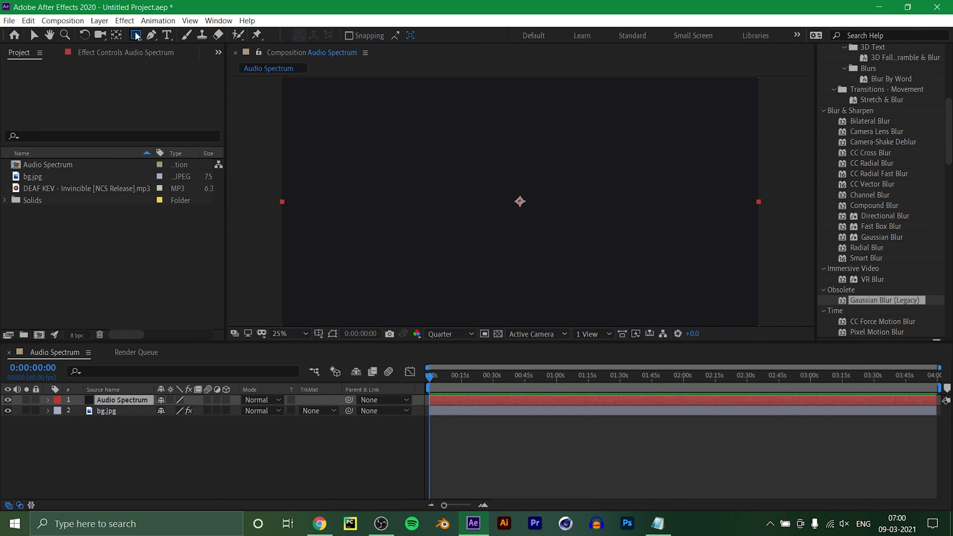
{"action": "left_click", "coordinate": [136, 36]}
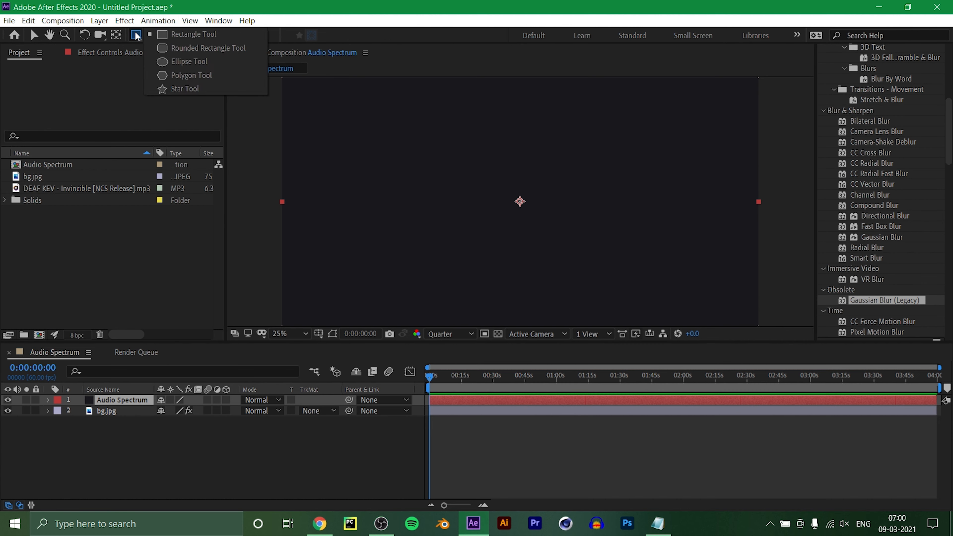
{"action": "left_click", "coordinate": [188, 65]}
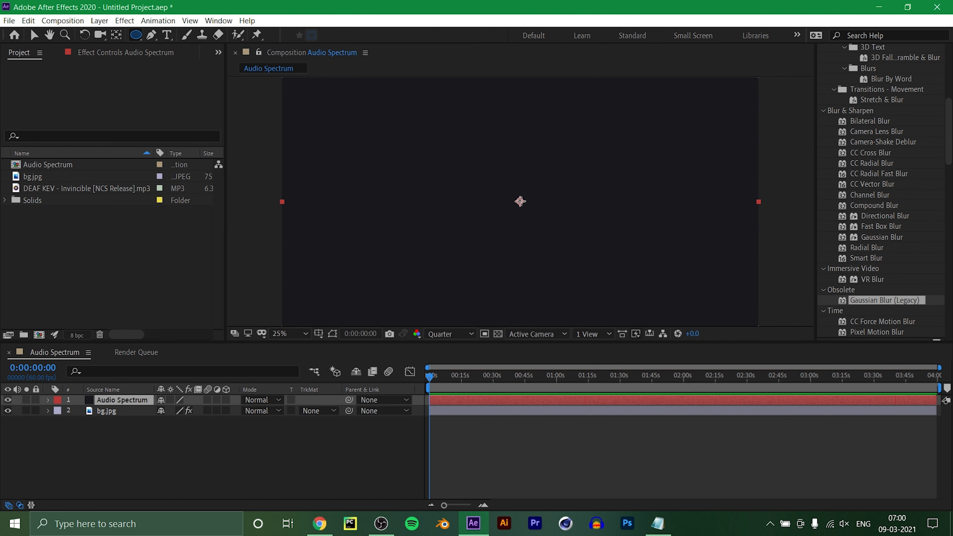
{"action": "left_click_drag", "start_coordinate": [521, 201], "coordinate": [550, 257]}
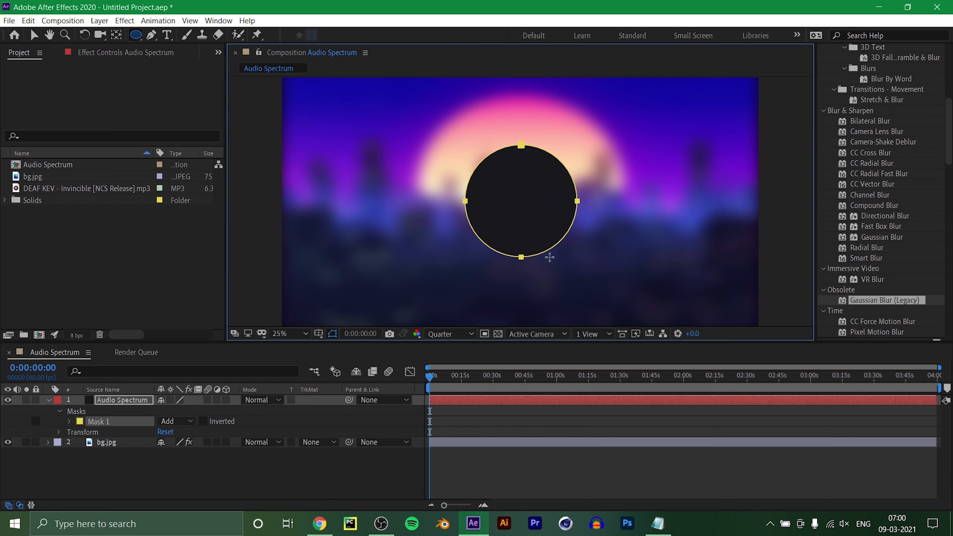
{"action": "left_click", "coordinate": [419, 403]}
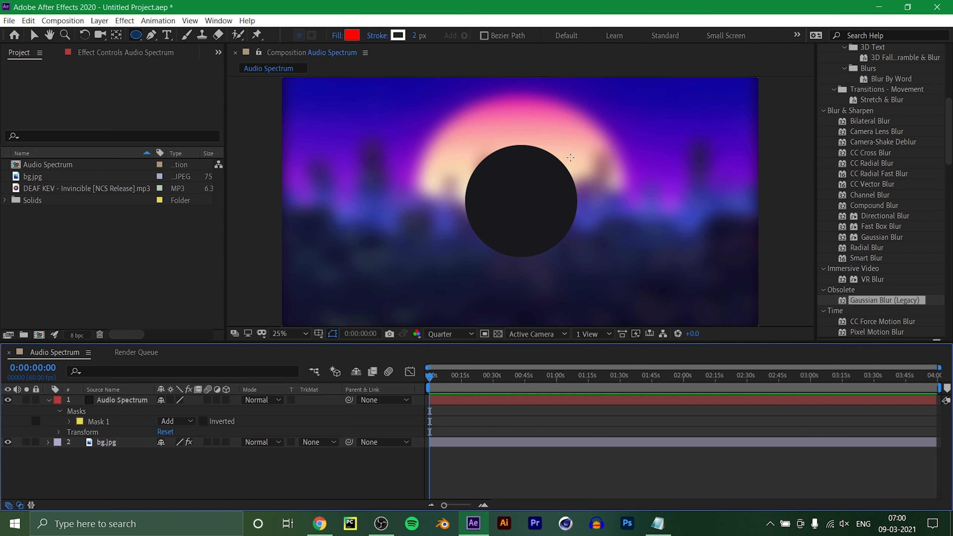
Step: Search the effects for "audio", apply Audio Spectrum to the masked solid, and return to the Selection tool
{"action": "scroll", "coordinate": [892, 157], "scroll_direction": "up", "scroll_amount": 5}
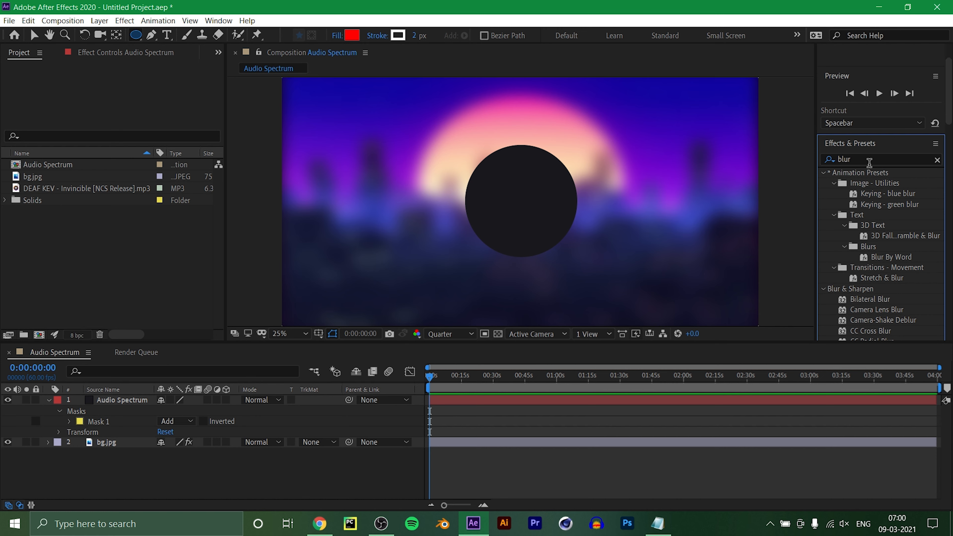
{"action": "left_click", "coordinate": [885, 159]}
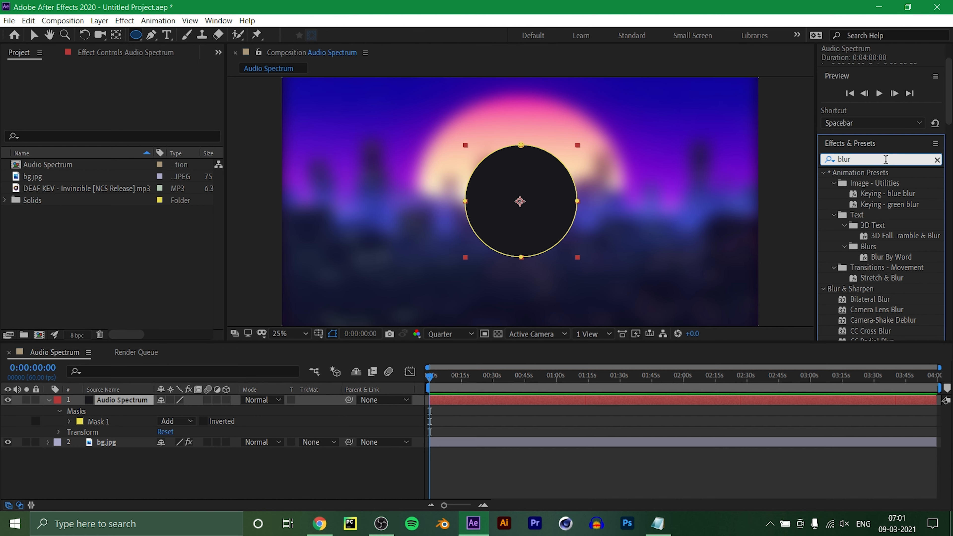
{"action": "key", "text": "BackSpace"}
{"action": "key", "text": "BackSpace"}
{"action": "key", "text": "BackSpace"}
{"action": "key", "text": "BackSpace"}
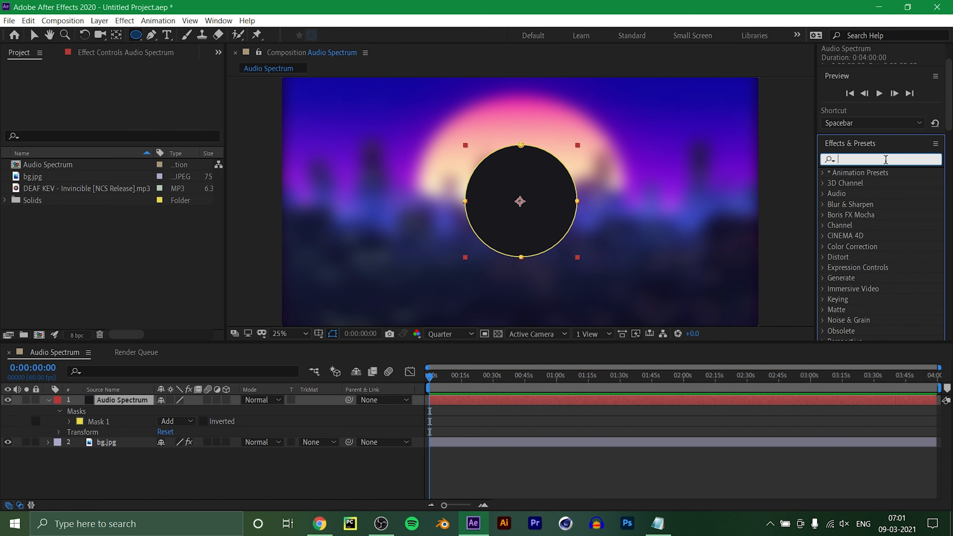
{"action": "type", "text": "audio"}
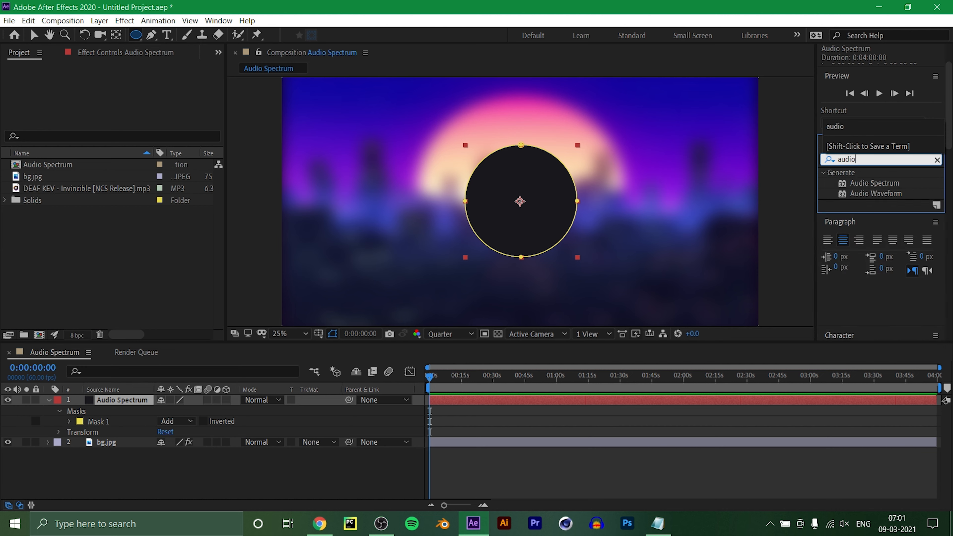
{"action": "left_click_drag", "start_coordinate": [879, 184], "coordinate": [125, 400]}
{"action": "key", "text": "v"}
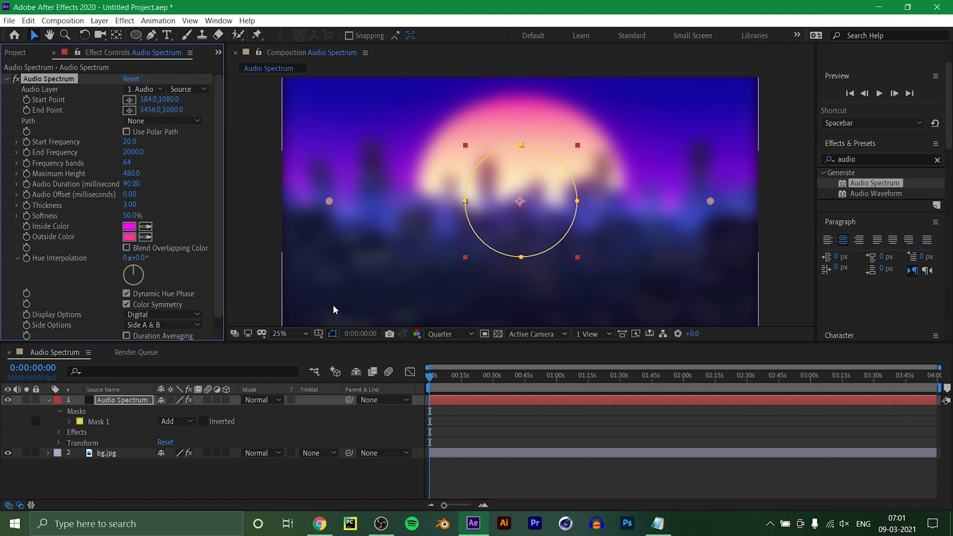
Step: Add the DEAF KEV - Invincible mp3 to the timeline beneath the bg.jpg layer
{"action": "left_click", "coordinate": [16, 52]}
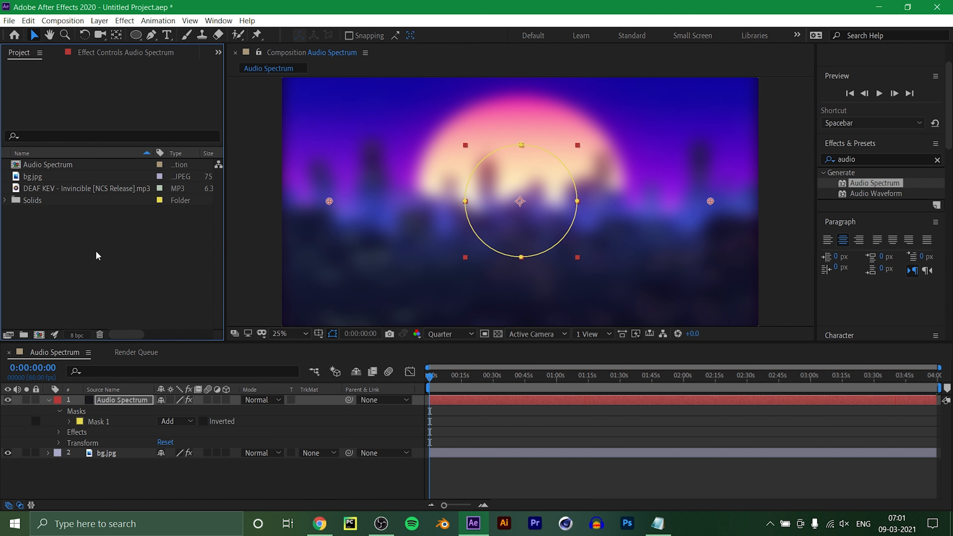
{"action": "left_click_drag", "start_coordinate": [62, 191], "coordinate": [139, 477]}
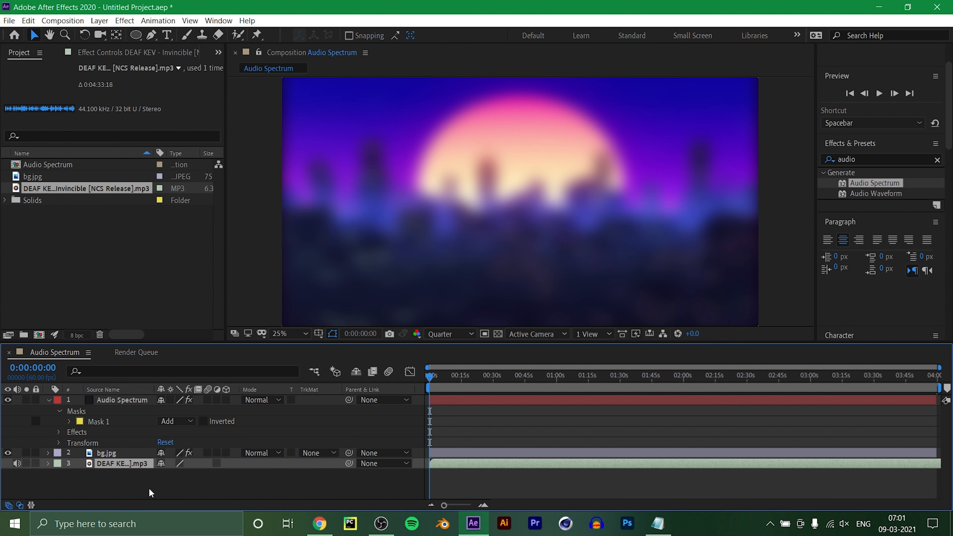
{"action": "left_click", "coordinate": [149, 488]}
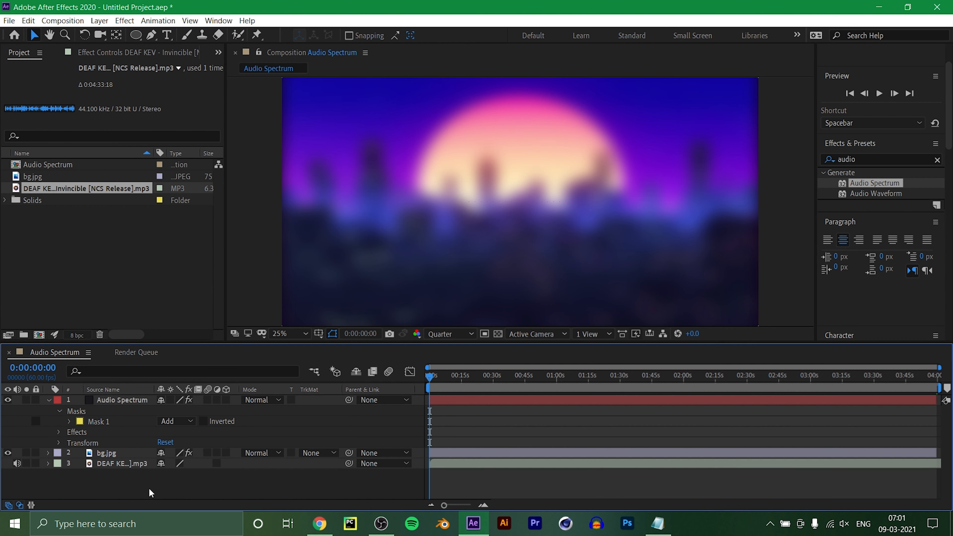
Step: Set the Audio Spectrum effect's audio layer to the DEAF KEV - Invincible [NCS Release].mp3 track
{"action": "left_click", "coordinate": [90, 52]}
{"action": "left_click", "coordinate": [114, 398]}
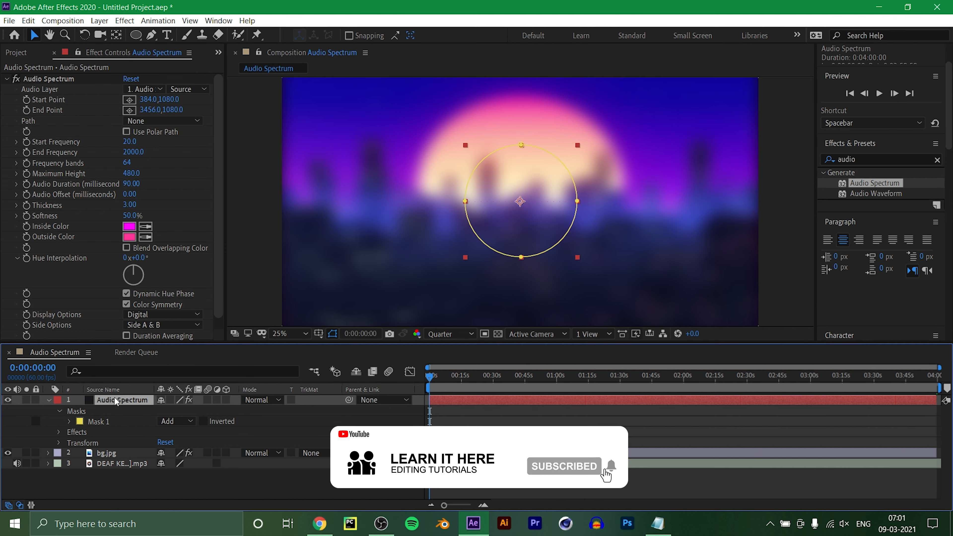
{"action": "left_click", "coordinate": [147, 90]}
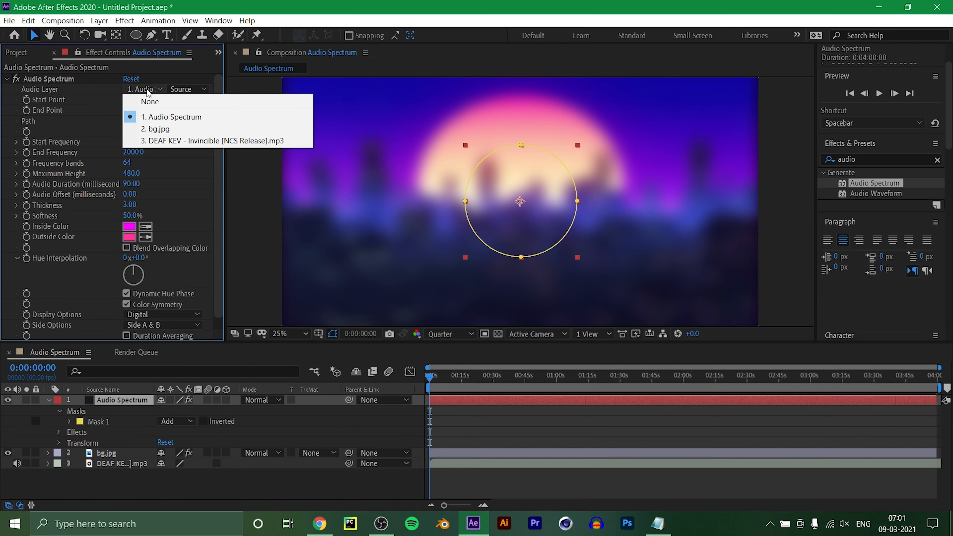
{"action": "left_click", "coordinate": [164, 140]}
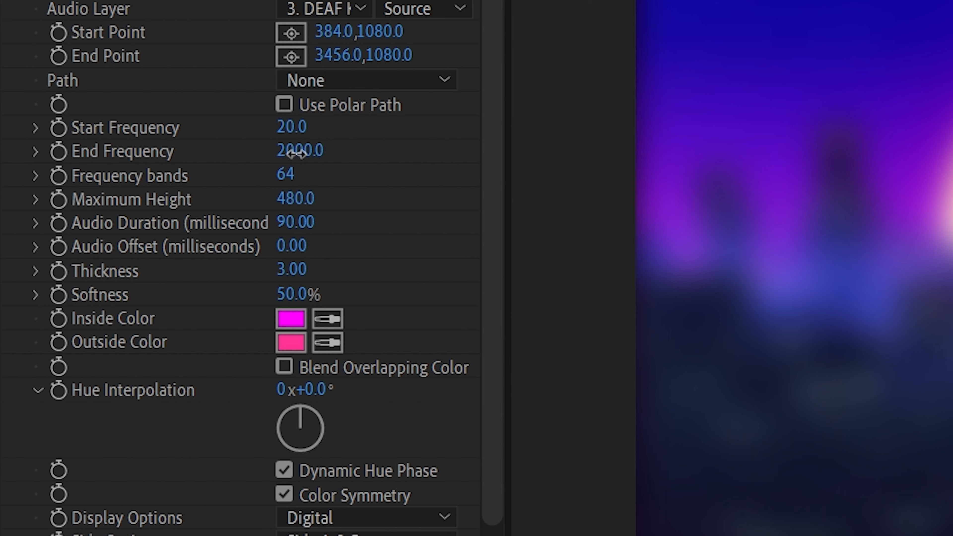
Step: Set the Audio Spectrum's End Frequency to 300 and Frequency bands to 100, with Mask 1 as its path
{"action": "left_click", "coordinate": [300, 151]}
{"action": "type", "text": "300"}
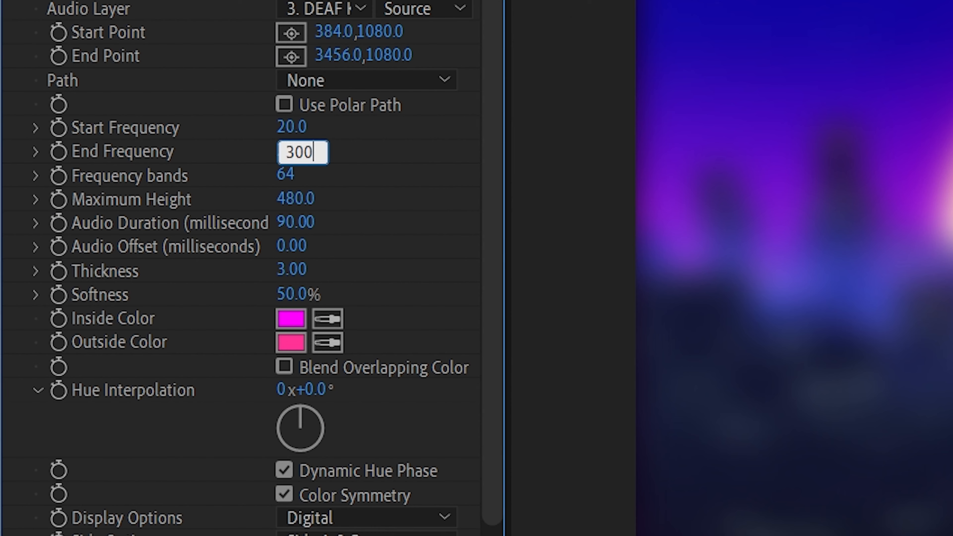
{"action": "key", "text": "Return"}
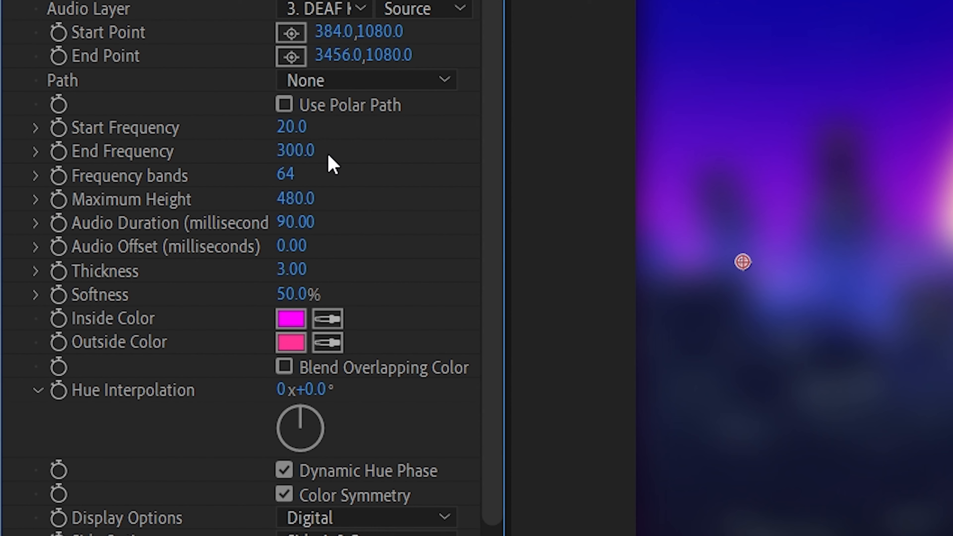
{"action": "left_click", "coordinate": [285, 177]}
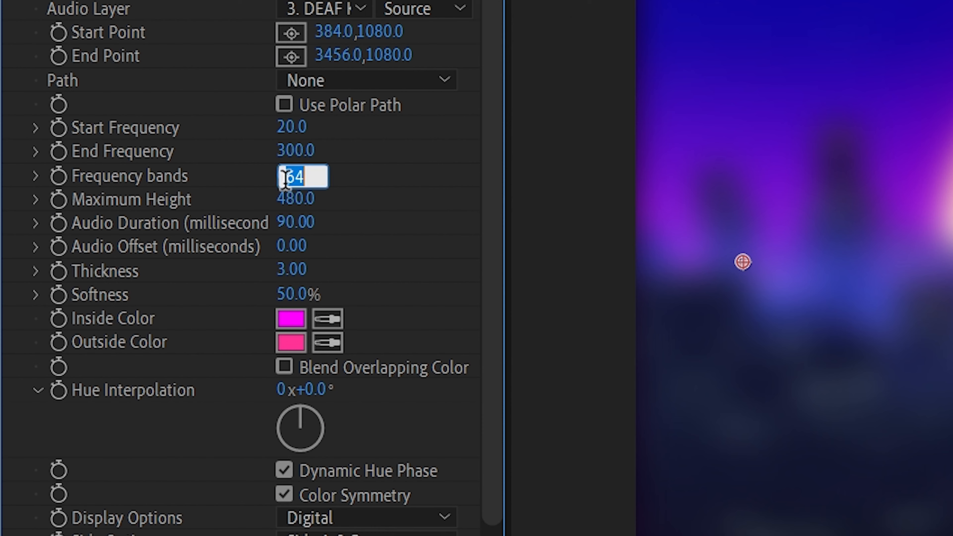
{"action": "type", "text": "100"}
{"action": "key", "text": "Return"}
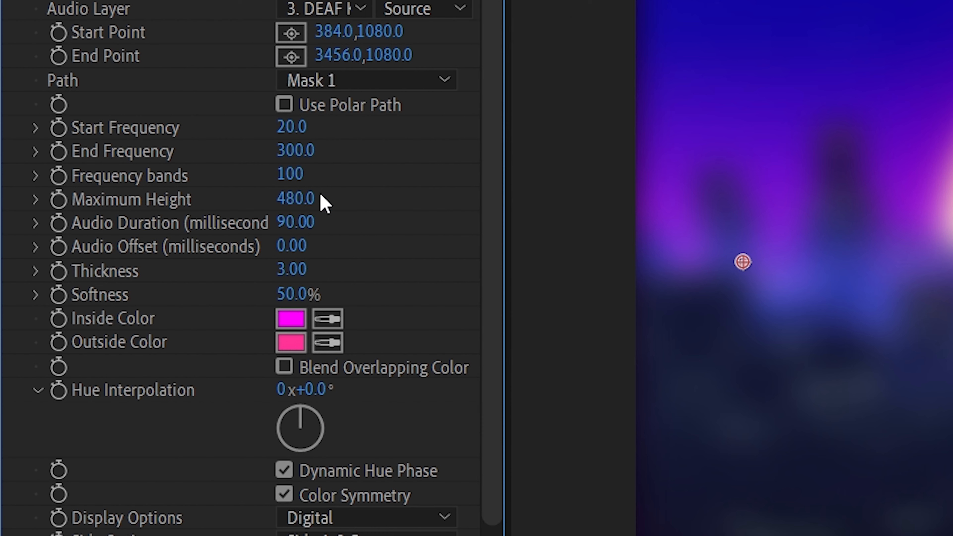
Step: Set the Audio Spectrum's Maximum Height to 700, Thickness to 15 and Softness to 0%
{"action": "left_click", "coordinate": [300, 199]}
{"action": "type", "text": "700"}
{"action": "key", "text": "Return"}
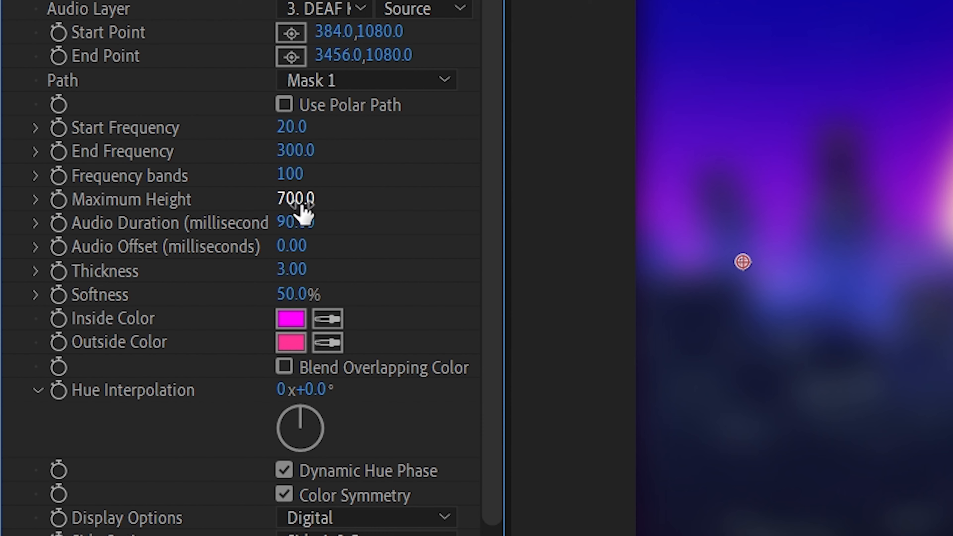
{"action": "left_click", "coordinate": [296, 269]}
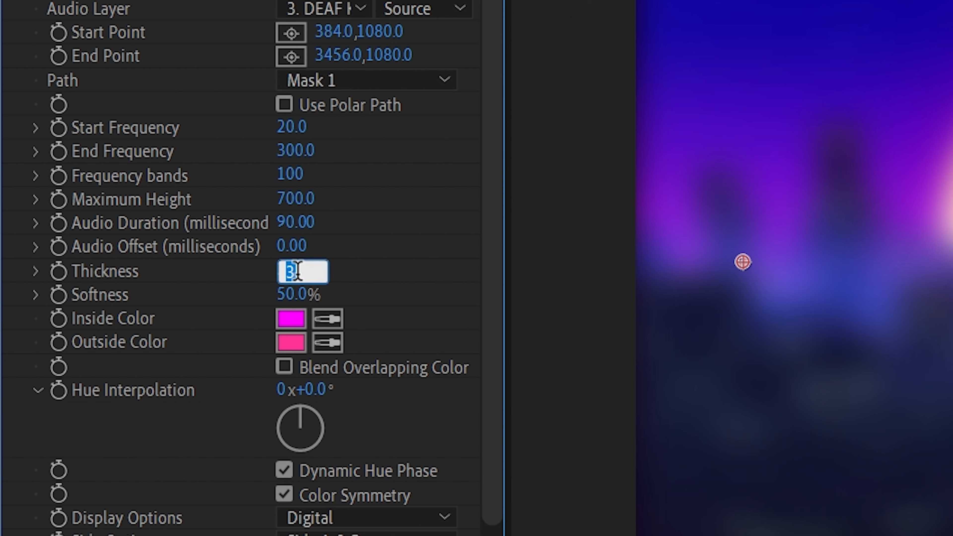
{"action": "type", "text": "15"}
{"action": "key", "text": "Return"}
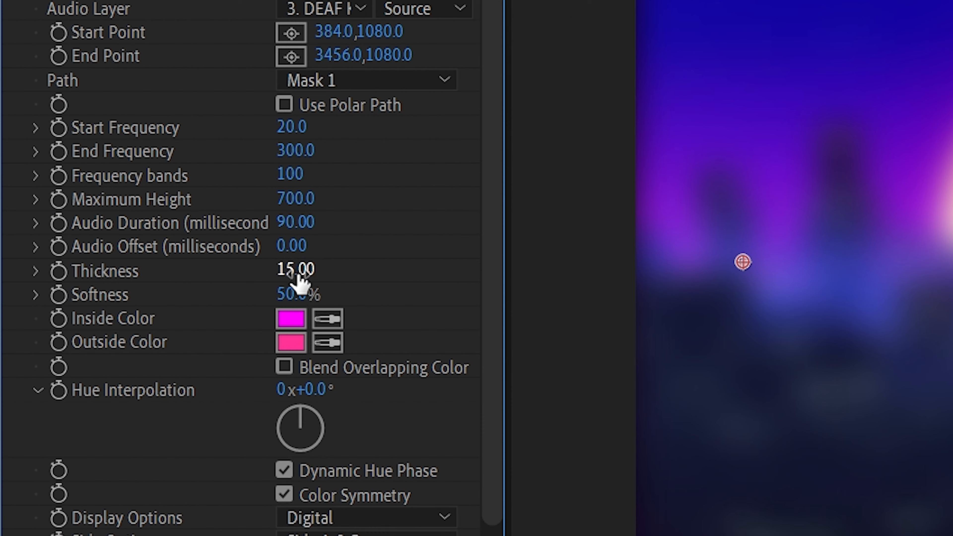
{"action": "left_click", "coordinate": [295, 312]}
{"action": "type", "text": "0"}
{"action": "key", "text": "Return"}
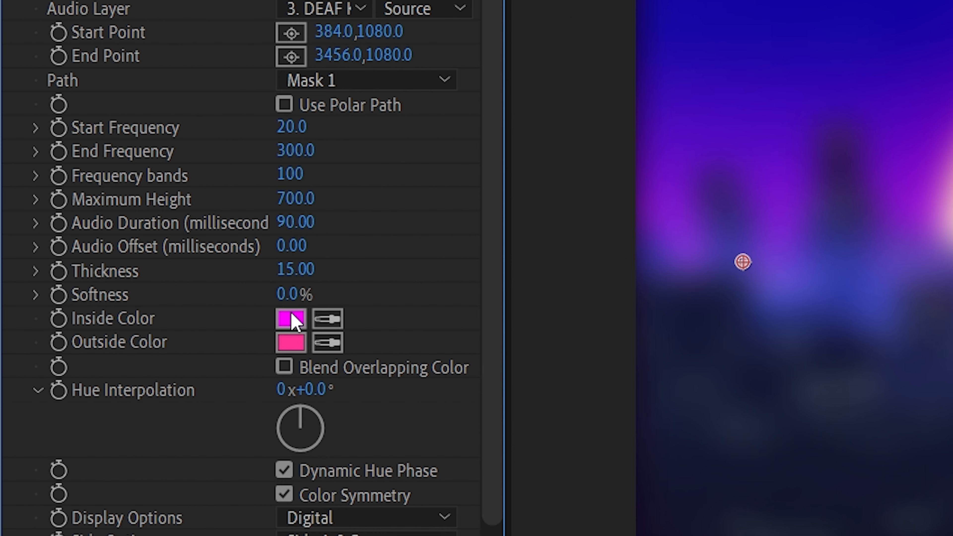
Step: Make the spectrum's Inside Color white and sample it for the Outside Color
{"action": "left_click", "coordinate": [290, 319]}
{"action": "left_click_drag", "start_coordinate": [319, 325], "coordinate": [294, 301]}
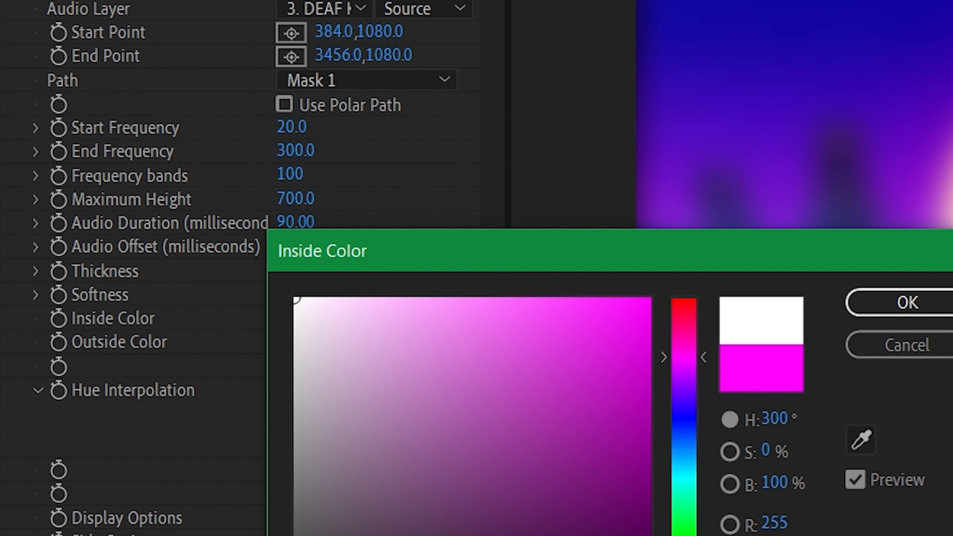
{"action": "left_click", "coordinate": [921, 309]}
{"action": "left_click", "coordinate": [328, 342]}
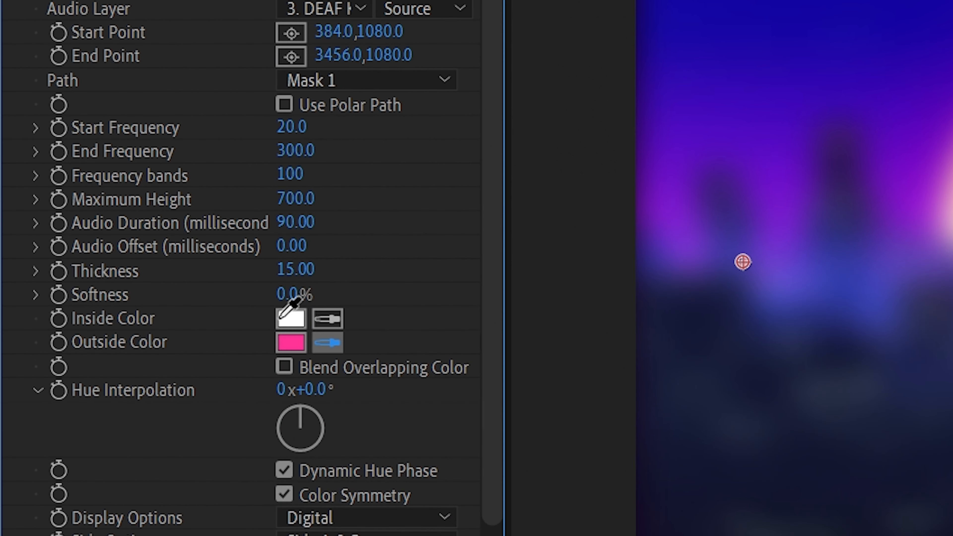
{"action": "left_click", "coordinate": [298, 315]}
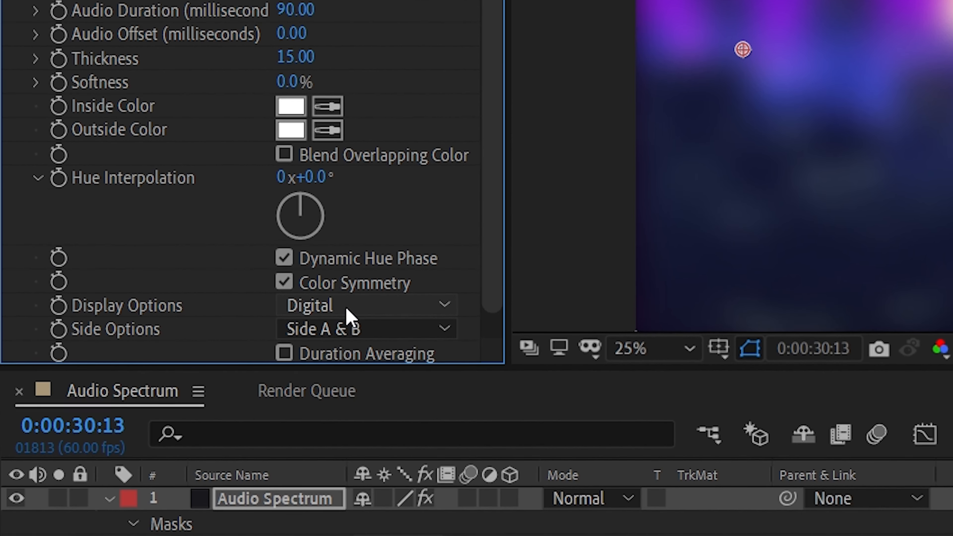
Step: Set the Audio Spectrum's Side Options to Side B
{"action": "scroll", "coordinate": [345, 234], "scroll_direction": "down", "scroll_amount": 1}
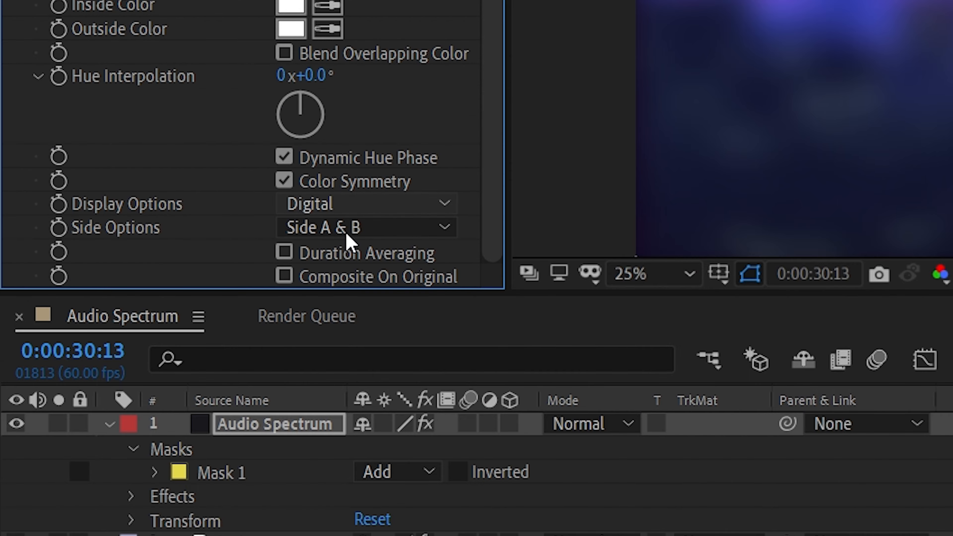
{"action": "left_click", "coordinate": [347, 228]}
{"action": "left_click", "coordinate": [351, 285]}
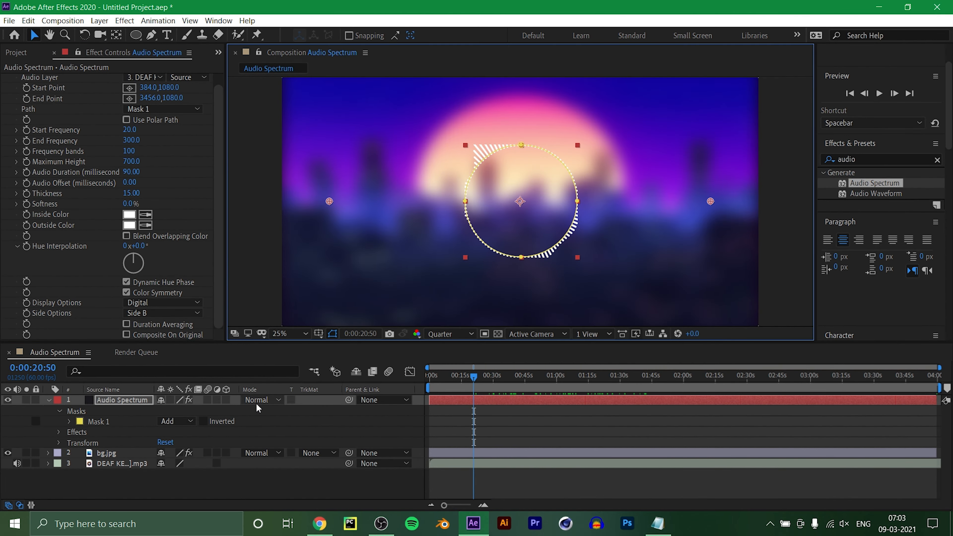
Step: Set Mask 1's mode to None and scrub the timeline back to about 9 seconds to check the spectrum
{"action": "left_click", "coordinate": [261, 400]}
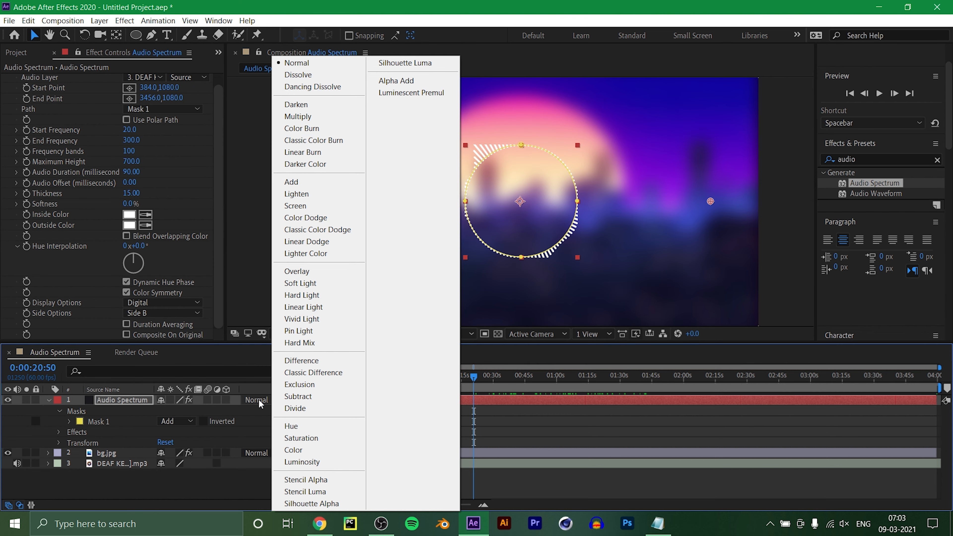
{"action": "left_click", "coordinate": [176, 423]}
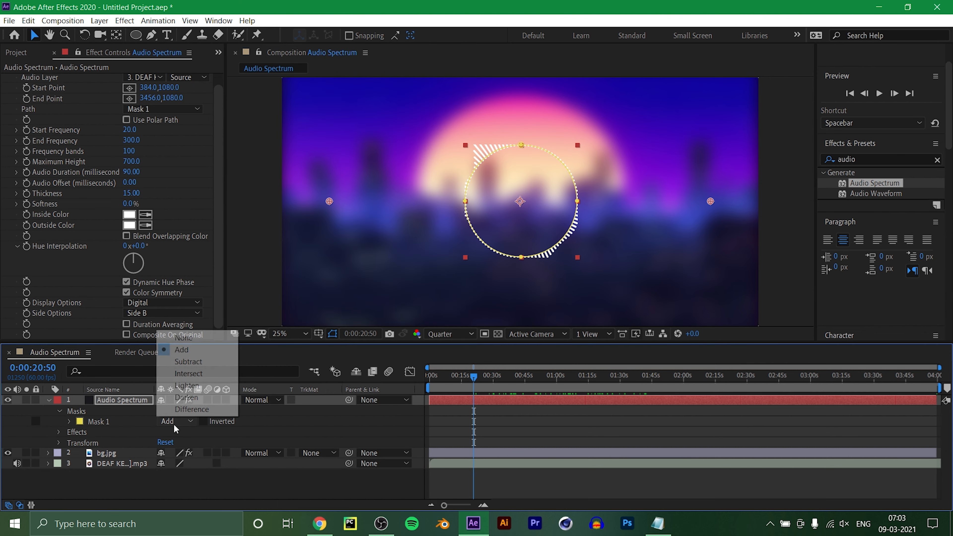
{"action": "left_click", "coordinate": [189, 338]}
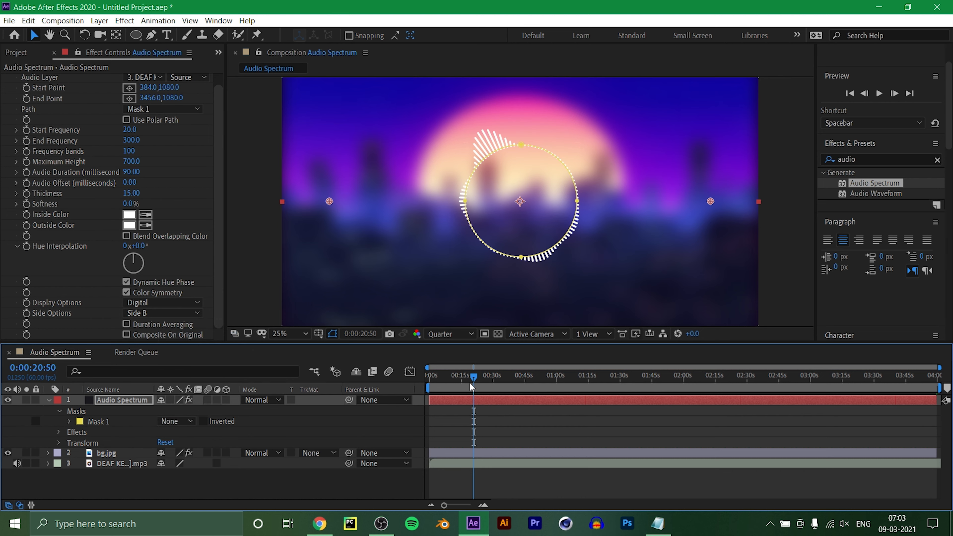
{"action": "left_click_drag", "start_coordinate": [474, 382], "coordinate": [449, 409]}
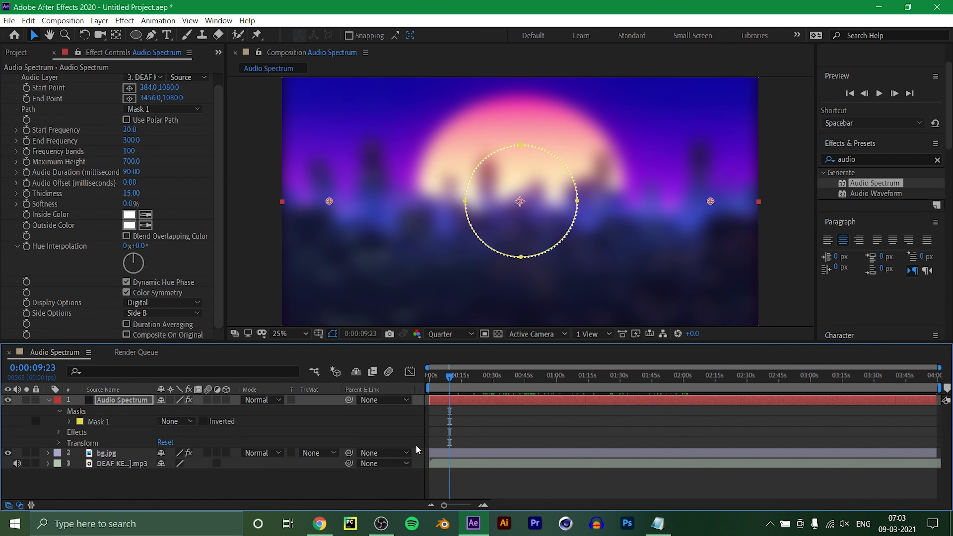
Step: Duplicate Mask 1 on the Audio Spectrum layer, search the effects for "stroke" and apply Stroke to the layer
{"action": "left_click", "coordinate": [113, 424]}
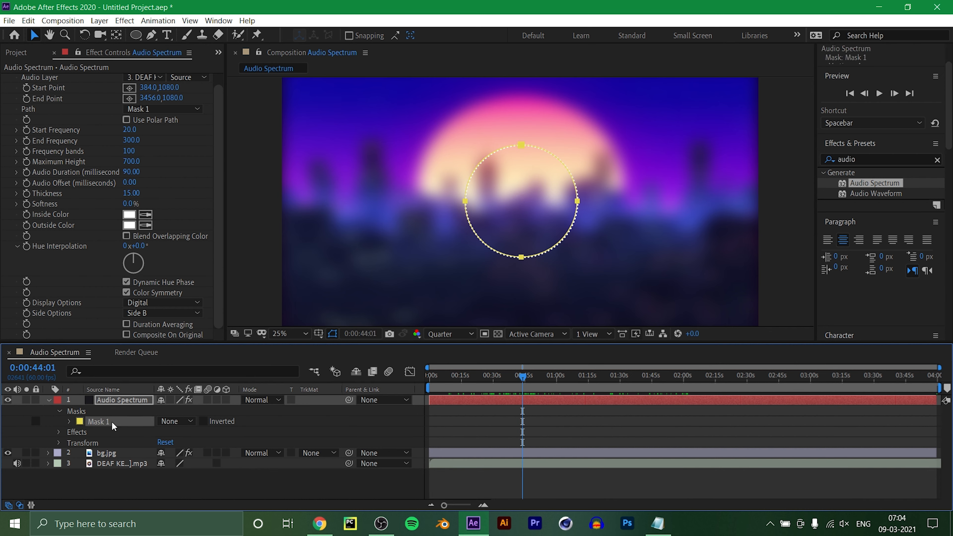
{"action": "key", "text": "ctrl+d"}
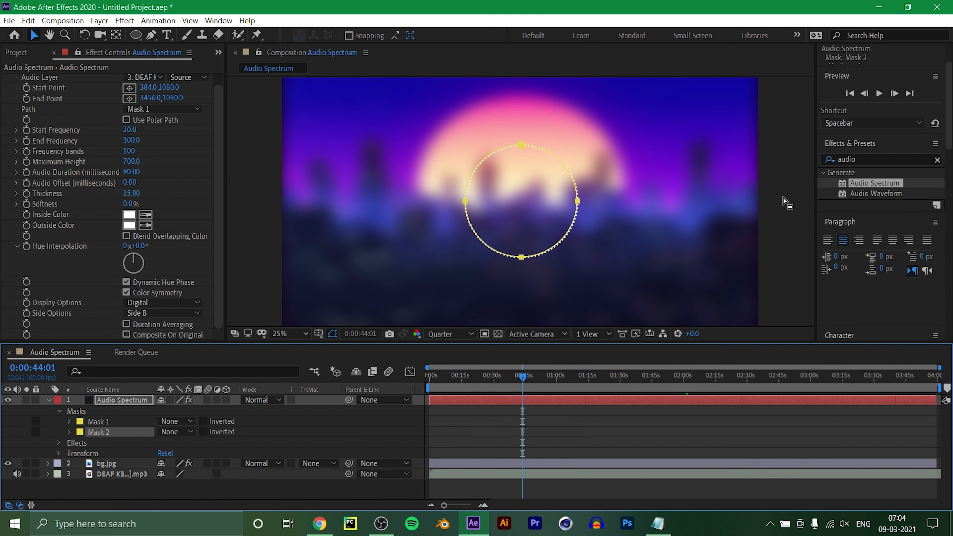
{"action": "left_click", "coordinate": [829, 159]}
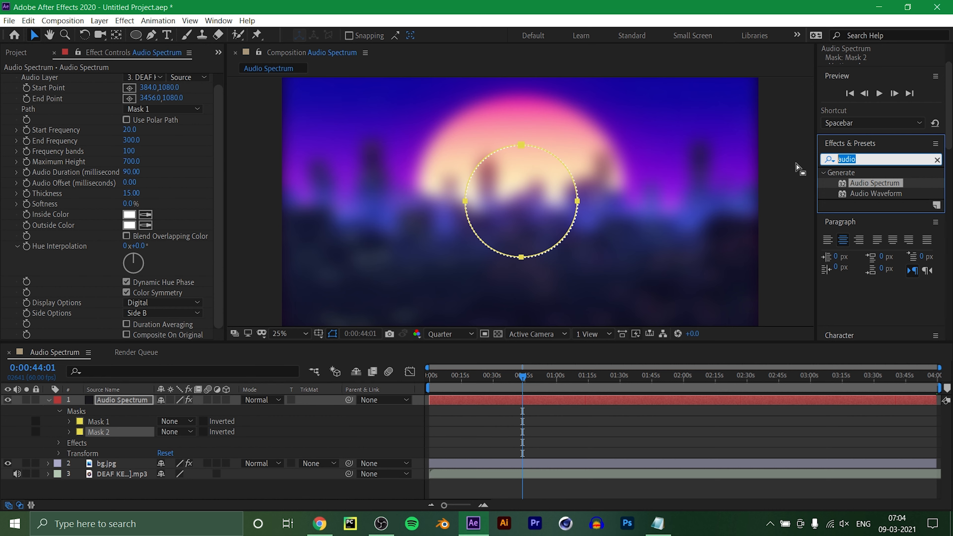
{"action": "type", "text": "stroke"}
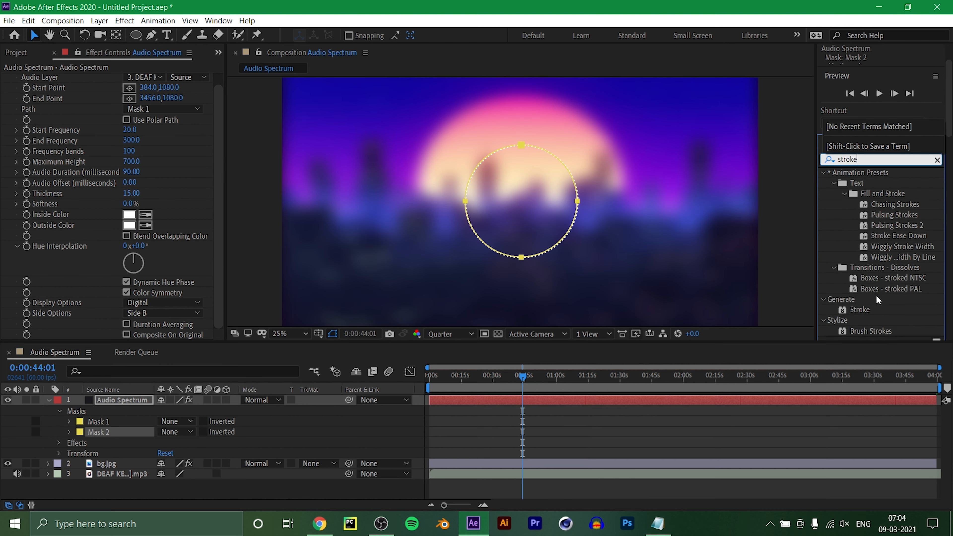
{"action": "mouse_move", "coordinate": [854, 310]}
{"action": "left_mouse_down"}
{"action": "mouse_move", "coordinate": [304, 361]}
{"action": "mouse_move", "coordinate": [108, 434]}
{"action": "mouse_move", "coordinate": [115, 399]}
{"action": "left_mouse_up"}
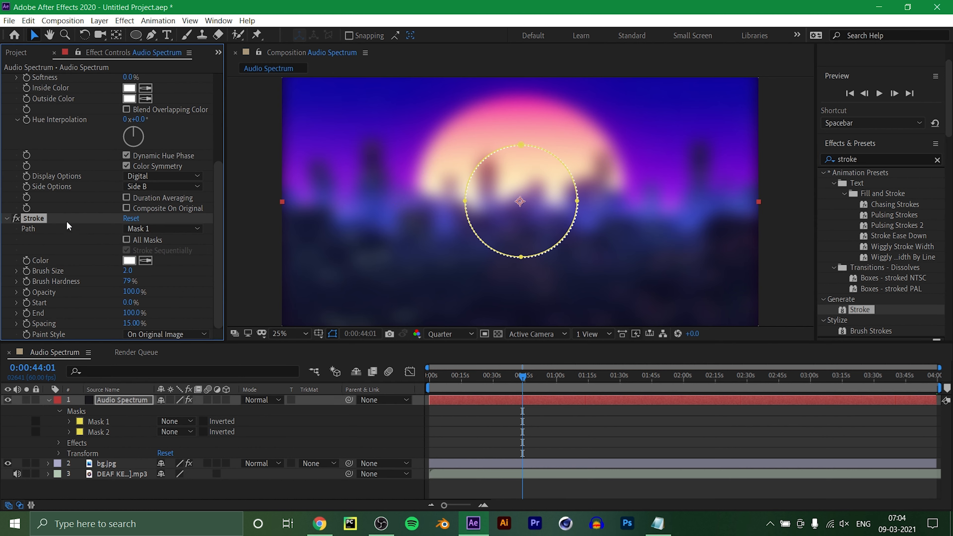
Step: Collapse the Audio Spectrum effect's settings and set the Stroke effect's path to Mask 2
{"action": "scroll", "coordinate": [67, 222], "scroll_direction": "up", "scroll_amount": 5}
{"action": "left_click", "coordinate": [7, 79]}
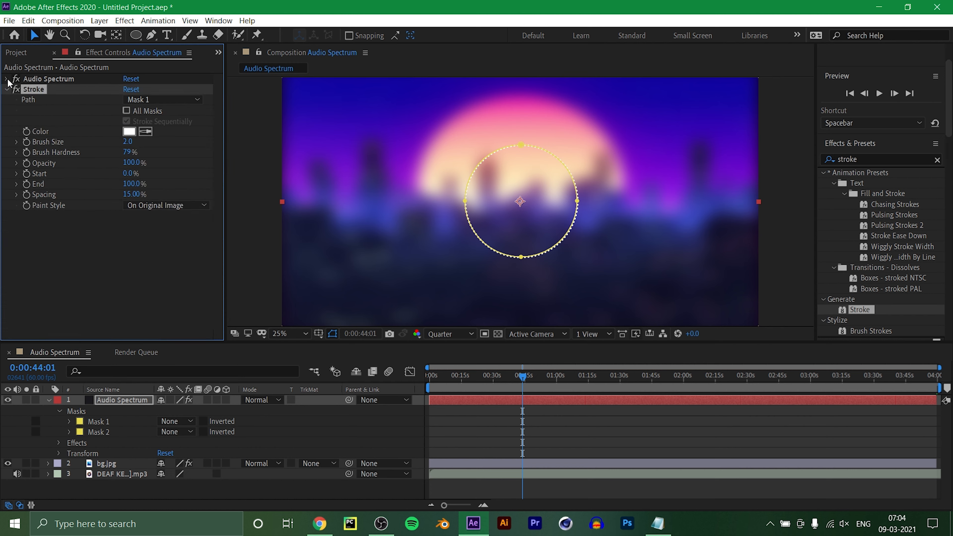
{"action": "left_click", "coordinate": [173, 102]}
{"action": "left_click", "coordinate": [160, 142]}
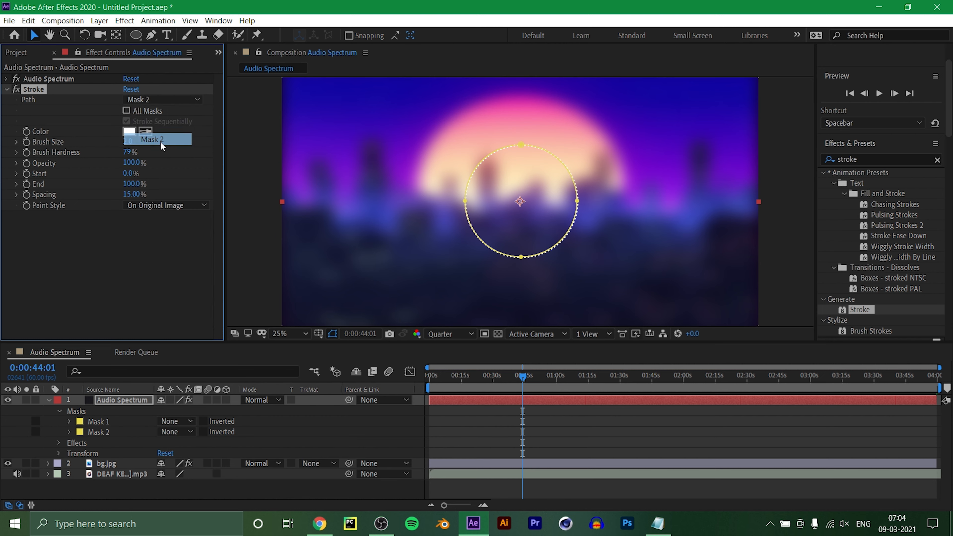
Step: Scale Mask 2 evenly about its centre to about 86% so it sits inside the spectrum circle, and deselect the layer
{"action": "left_click", "coordinate": [114, 427]}
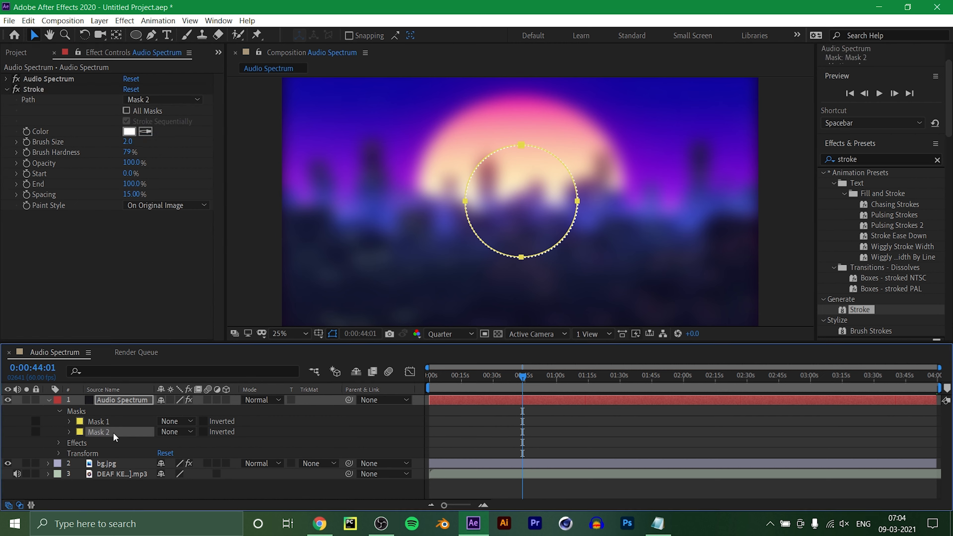
{"action": "double_click", "coordinate": [521, 257]}
{"action": "left_click_drag", "start_coordinate": [521, 257], "coordinate": [521, 251]}
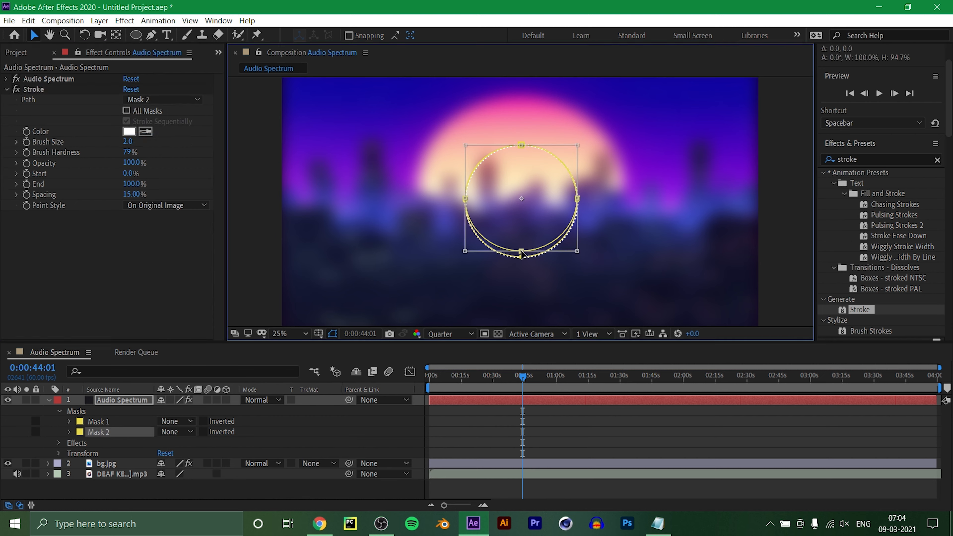
{"action": "key", "text": "ctrl+z"}
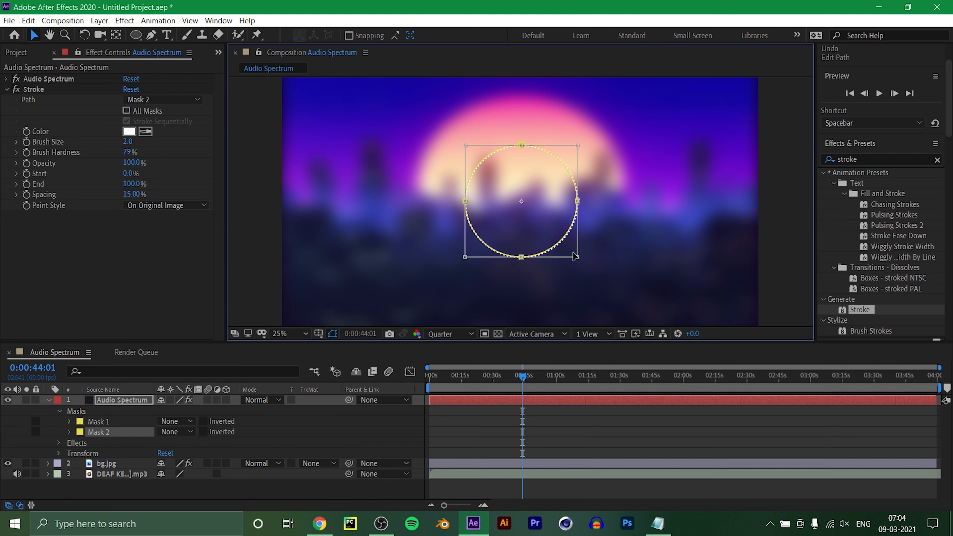
{"action": "left_click_drag", "start_coordinate": [578, 258], "coordinate": [574, 249]}
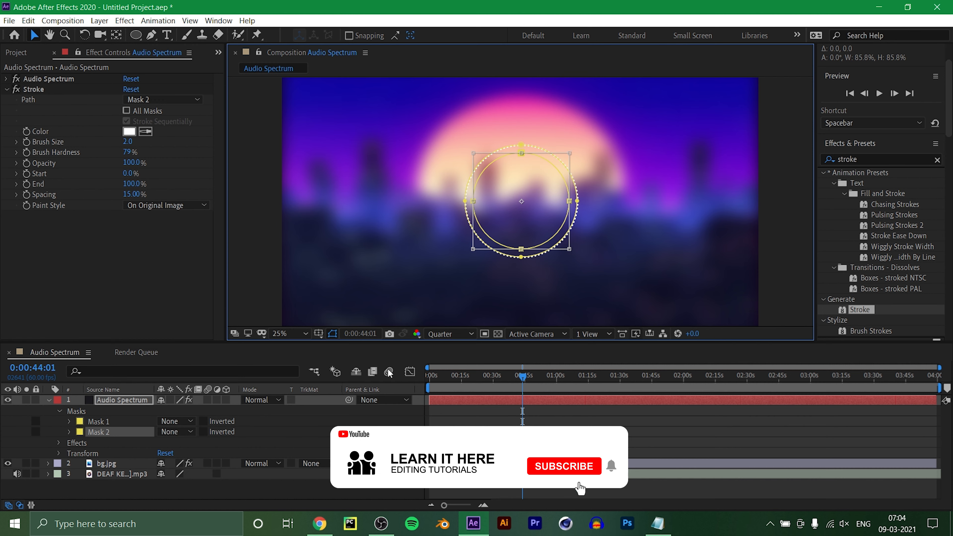
{"action": "left_click", "coordinate": [419, 400]}
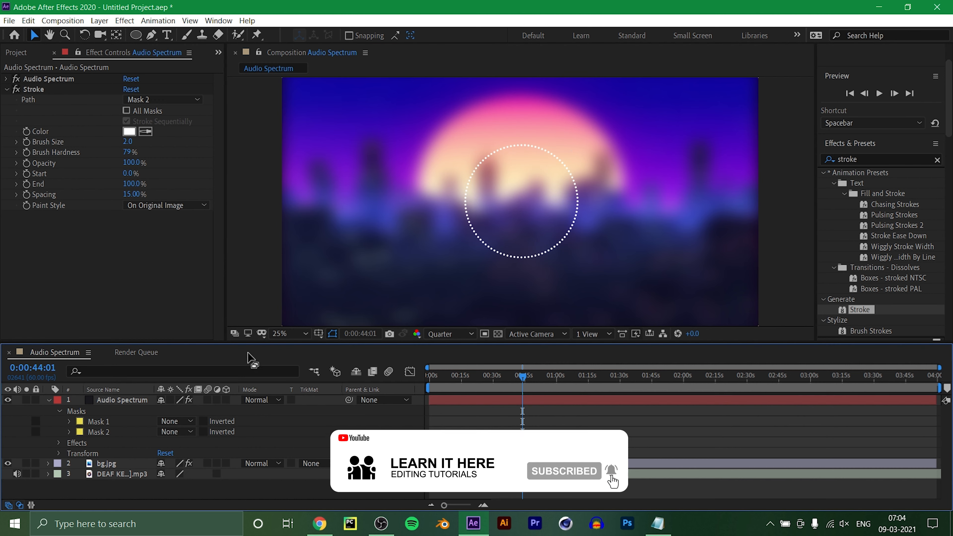
Step: Set the Stroke effect's Brush Size to 10
{"action": "left_click", "coordinate": [129, 142]}
{"action": "type", "text": "10"}
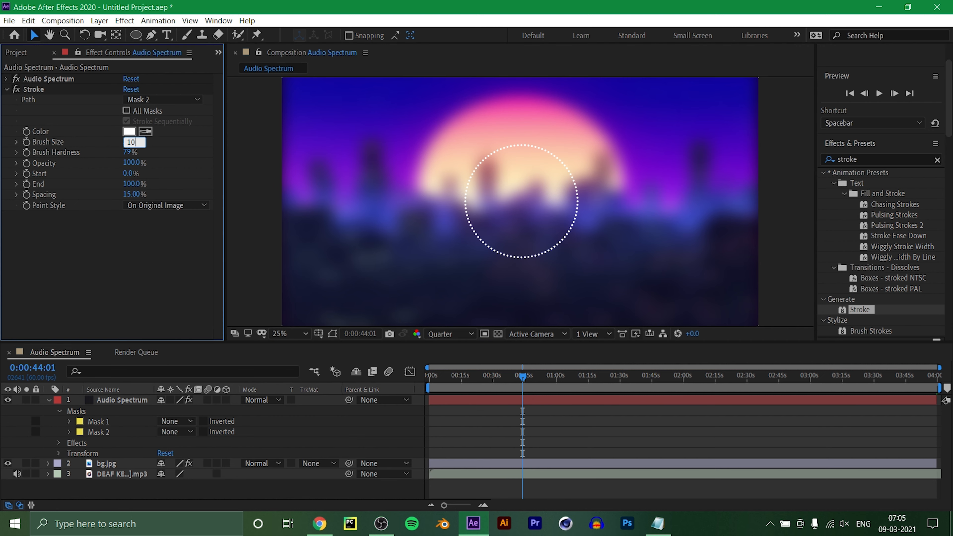
{"action": "key", "text": "Return"}
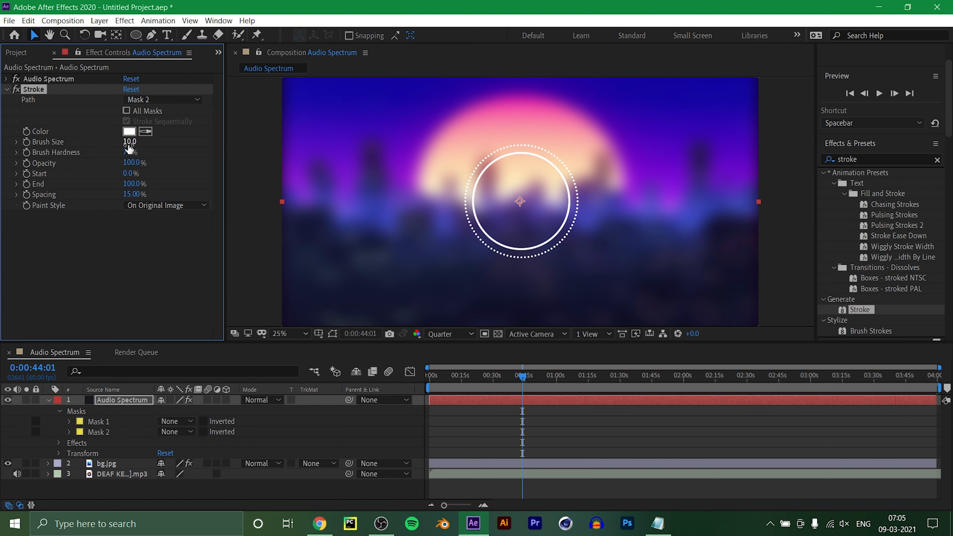
Step: Thicken the inner circle's stroke by setting its Brush Size to 20
{"action": "left_click", "coordinate": [127, 142]}
{"action": "type", "text": "20"}
{"action": "key", "text": "Return"}
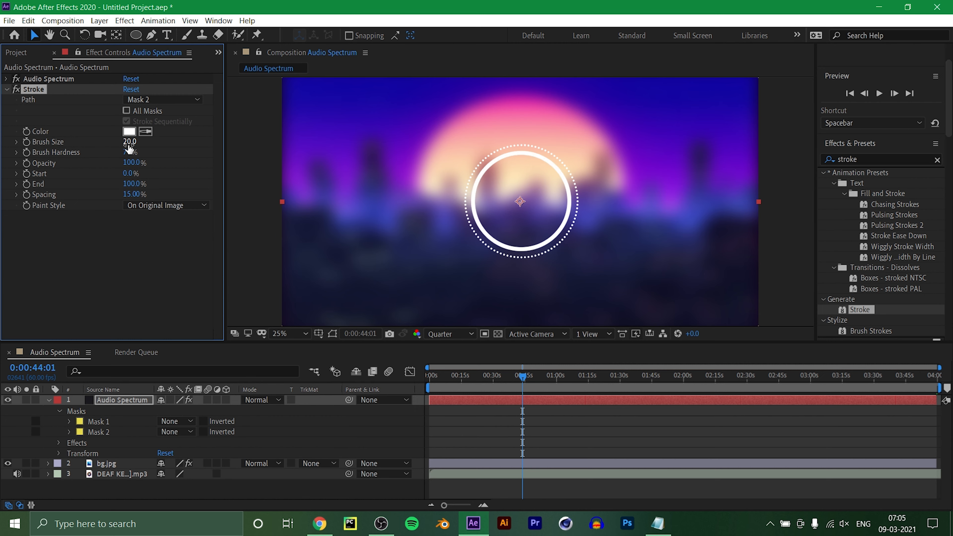
Step: Set the Stroke effect's Brush Hardness to 100% and its Spacing to 0%
{"action": "left_click", "coordinate": [132, 153]}
{"action": "type", "text": "100"}
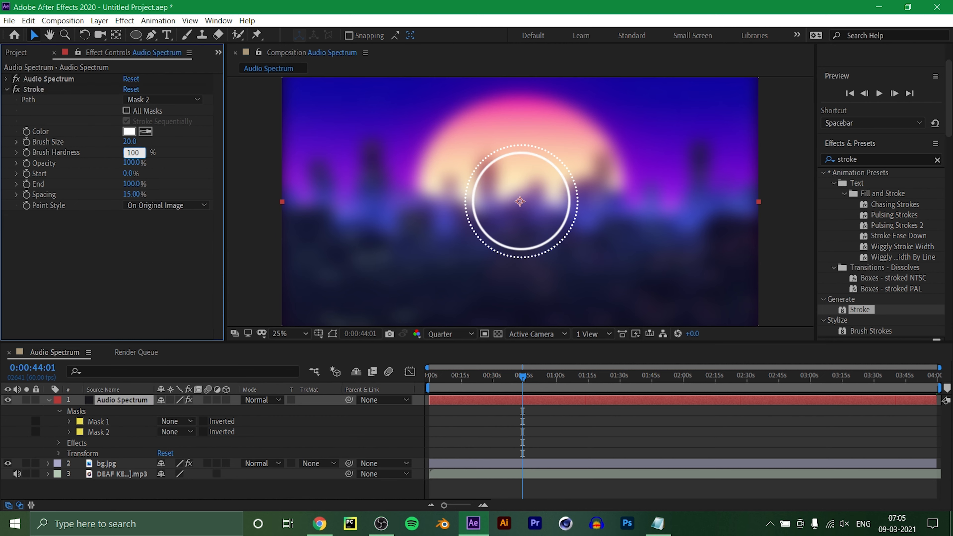
{"action": "key", "text": "Return"}
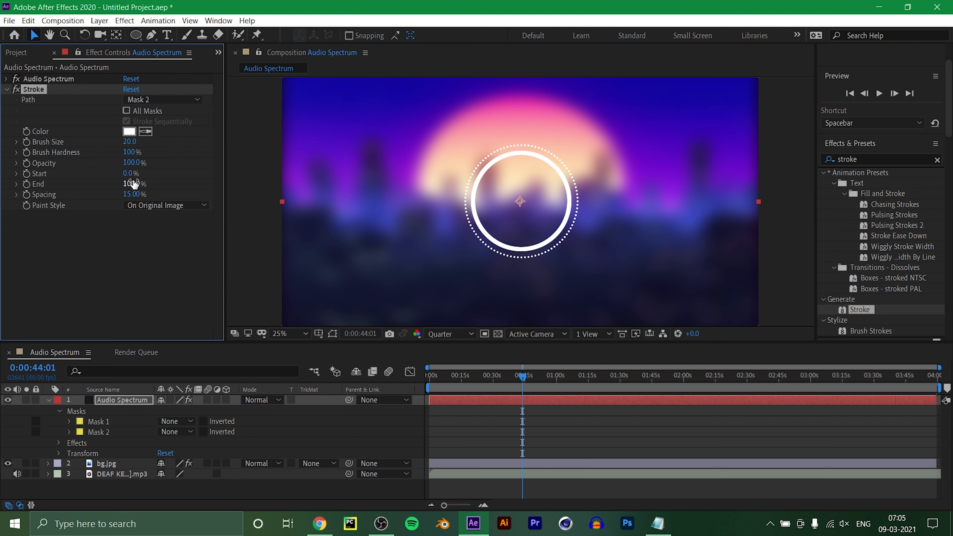
{"action": "left_click", "coordinate": [131, 195]}
{"action": "type", "text": "0"}
{"action": "key", "text": "Return"}
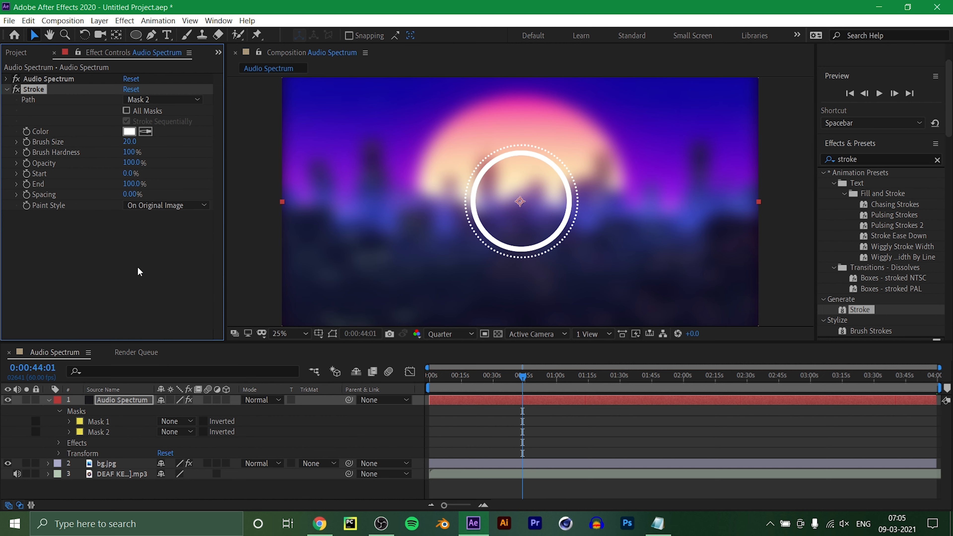
{"action": "left_click", "coordinate": [149, 255]}
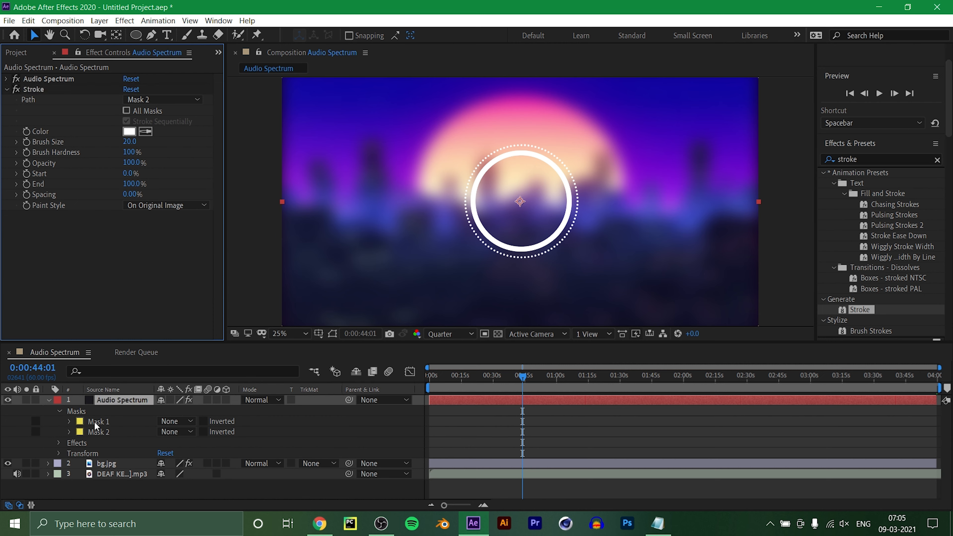
Step: Enlarge Mask 2 evenly about its centre to about 102% and deselect the layer
{"action": "left_click", "coordinate": [102, 432]}
{"action": "left_click", "coordinate": [332, 333]}
{"action": "key", "text": "ctrl+t"}
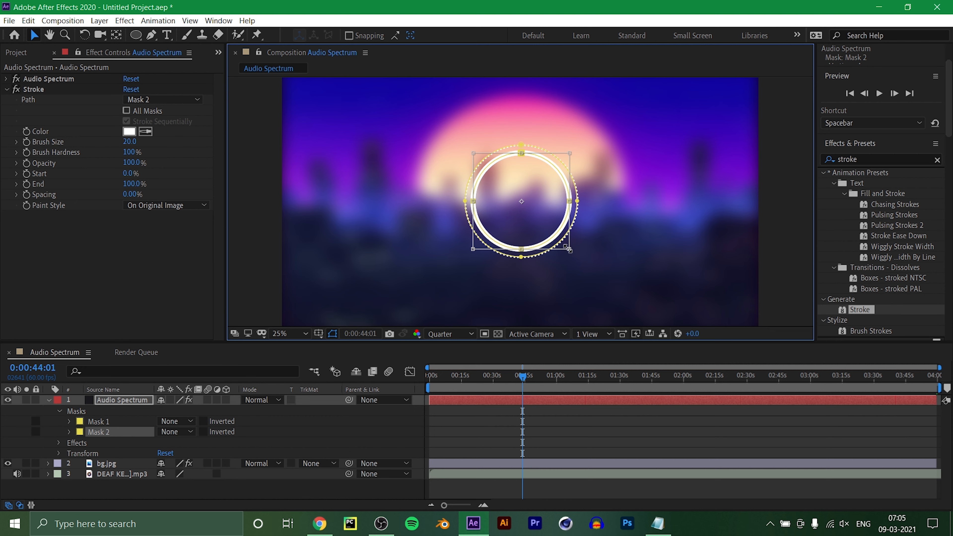
{"action": "left_click_drag", "start_coordinate": [568, 249], "coordinate": [570, 252]}
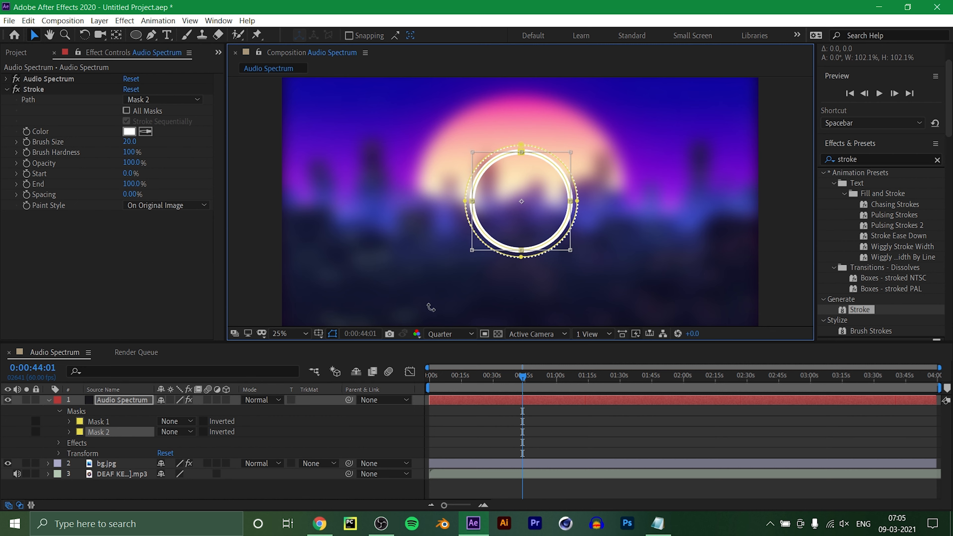
{"action": "left_click", "coordinate": [418, 399]}
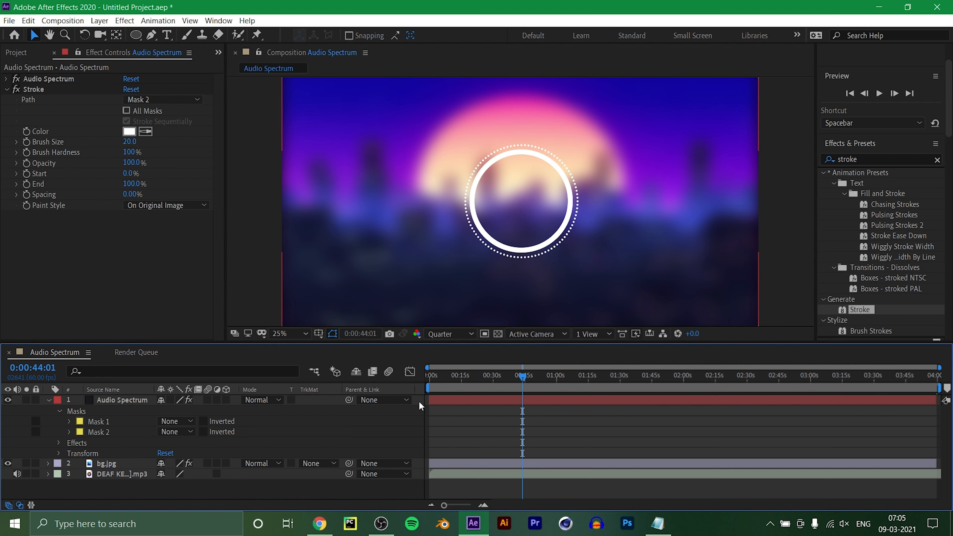
Step: At 0:00:00:00, enable keyframing for the Stroke effect's Start property and set it to 100%
{"action": "left_click_drag", "start_coordinate": [520, 375], "coordinate": [408, 400]}
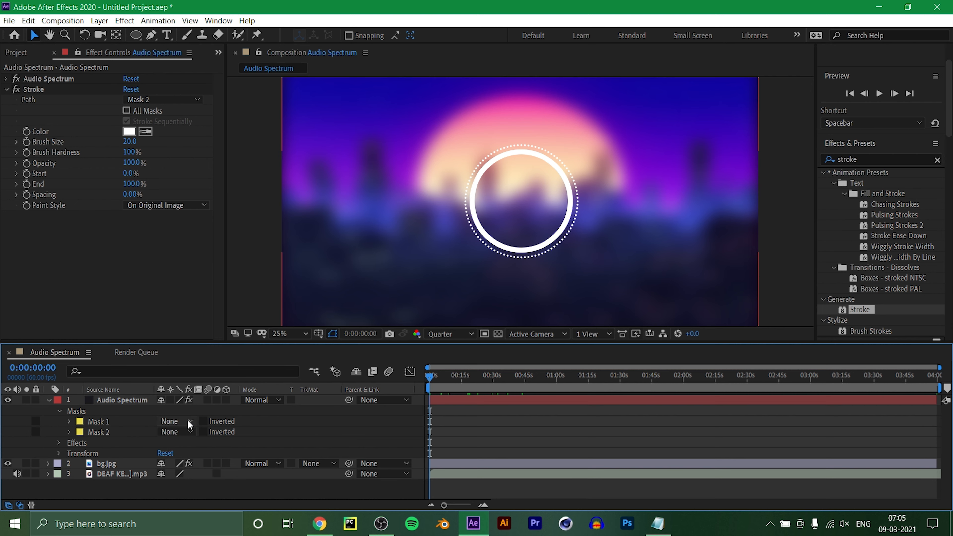
{"action": "left_click", "coordinate": [25, 173]}
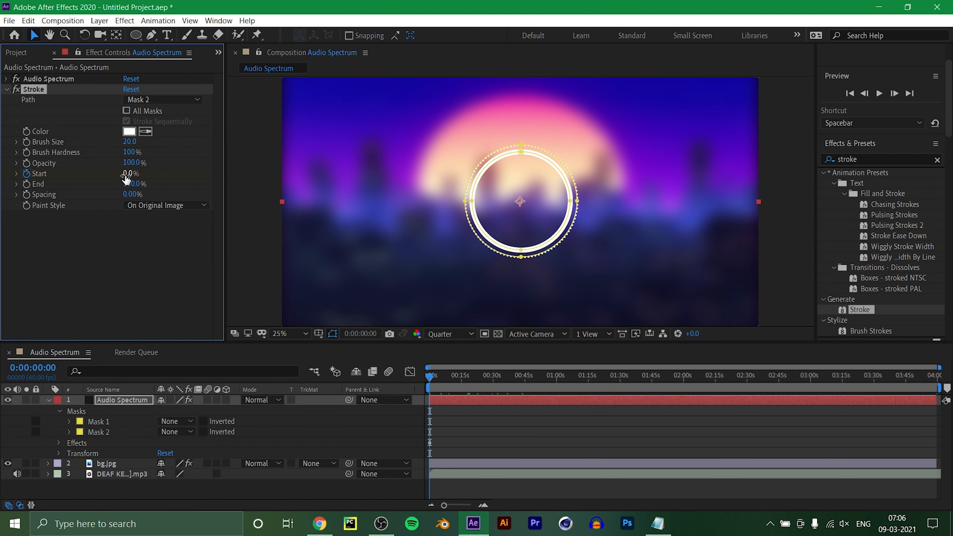
{"action": "left_click_drag", "start_coordinate": [125, 176], "coordinate": [233, 187]}
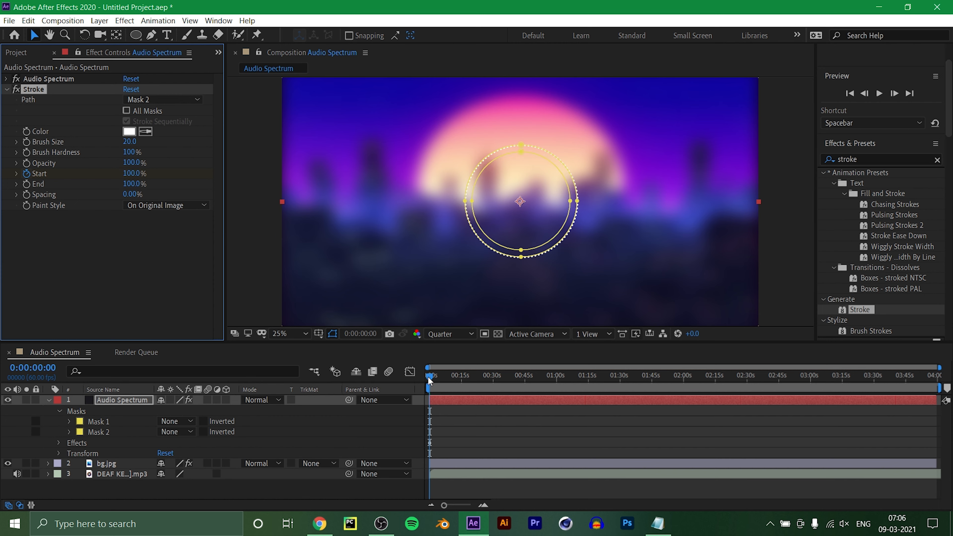
Step: Keyframe the Stroke effect's Start at 0% at 0:03:59:59, return to the beginning of the timeline and deselect the layer
{"action": "left_click", "coordinate": [431, 376]}
{"action": "left_click_drag", "start_coordinate": [480, 376], "coordinate": [936, 376]}
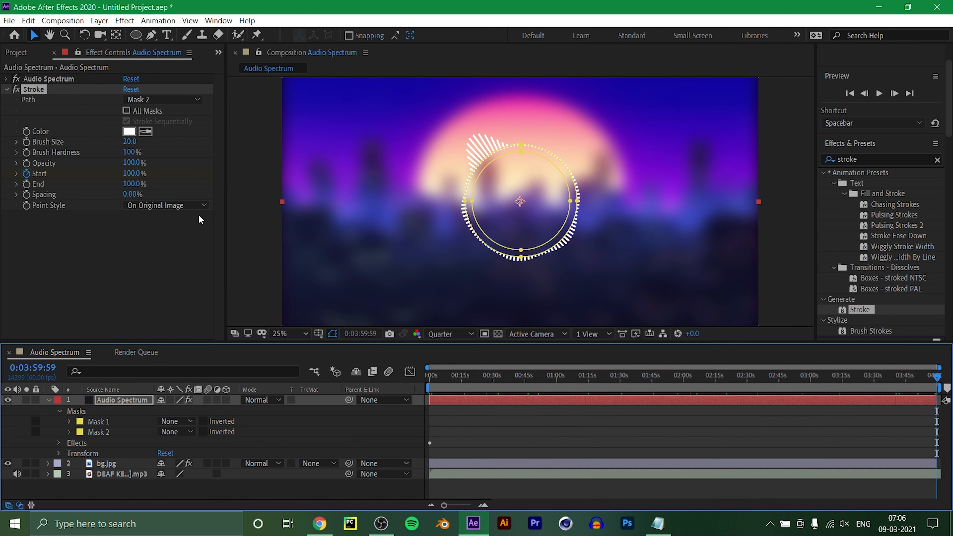
{"action": "mouse_move", "coordinate": [130, 173]}
{"action": "left_mouse_down"}
{"action": "mouse_move", "coordinate": [2, 169]}
{"action": "mouse_move", "coordinate": [3, 181]}
{"action": "left_mouse_up"}
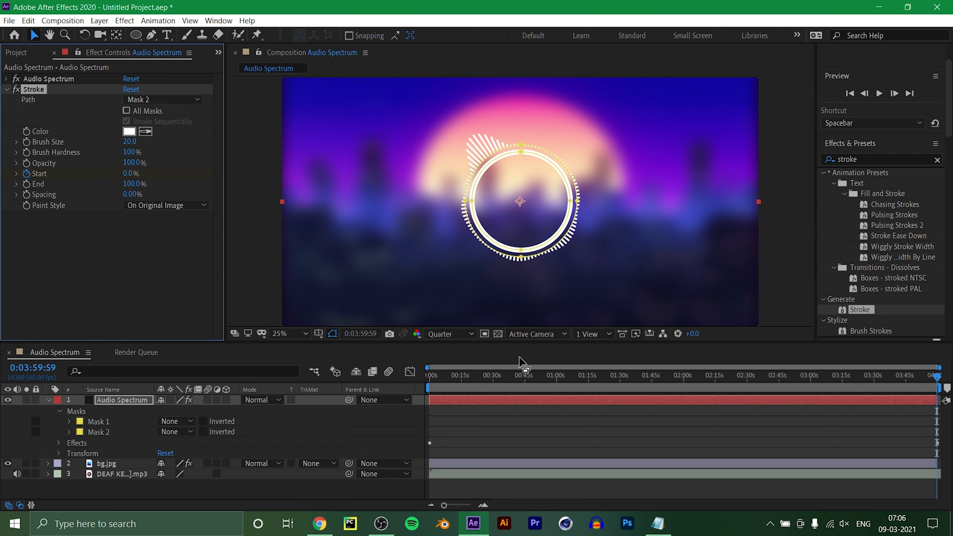
{"action": "left_click_drag", "start_coordinate": [485, 382], "coordinate": [411, 412]}
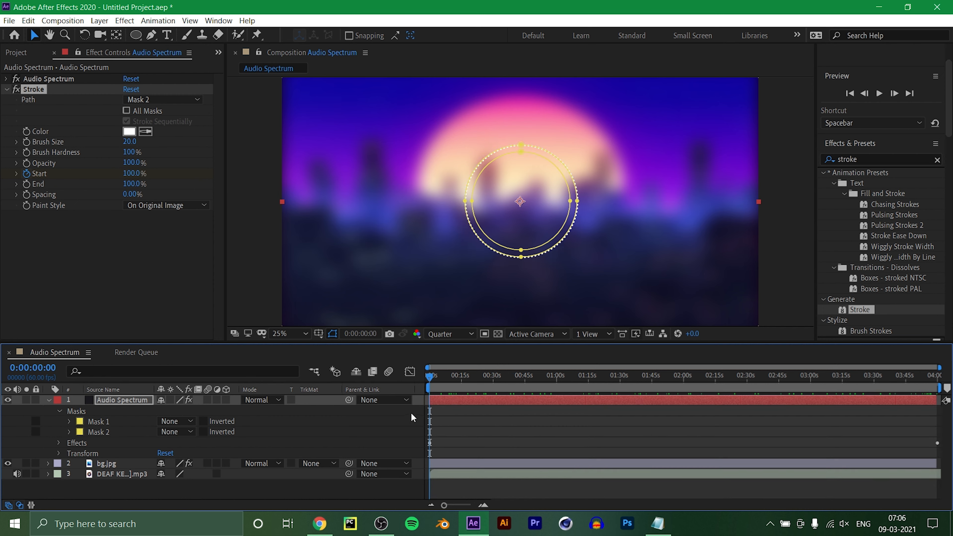
{"action": "left_click", "coordinate": [416, 397]}
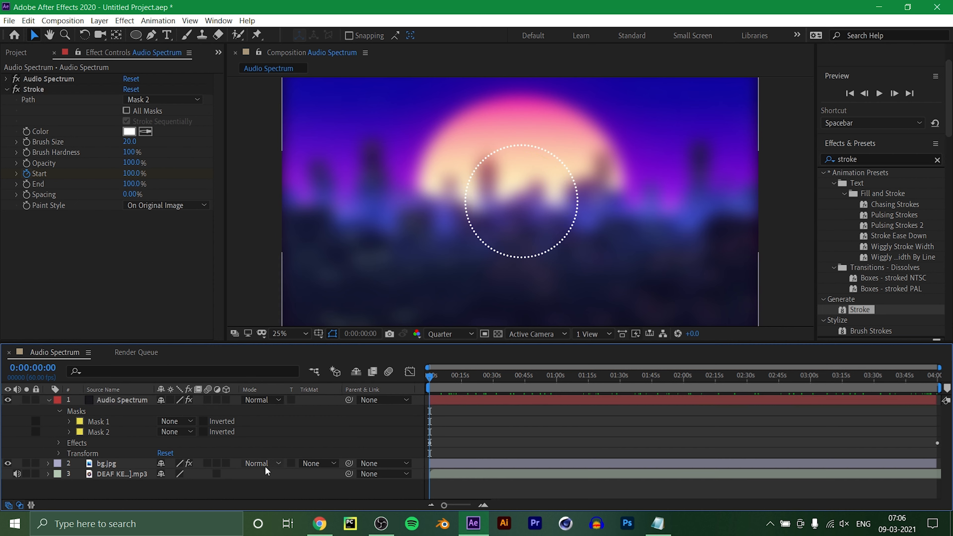
Step: Duplicate Mask 2 and scale the copy evenly about its centre to about 87%
{"action": "left_click", "coordinate": [109, 432]}
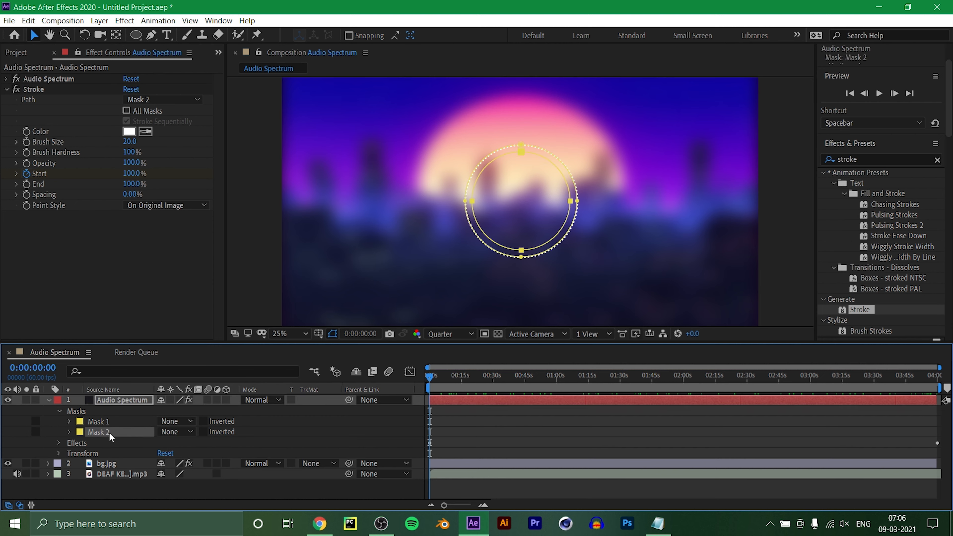
{"action": "key", "text": "ctrl+d"}
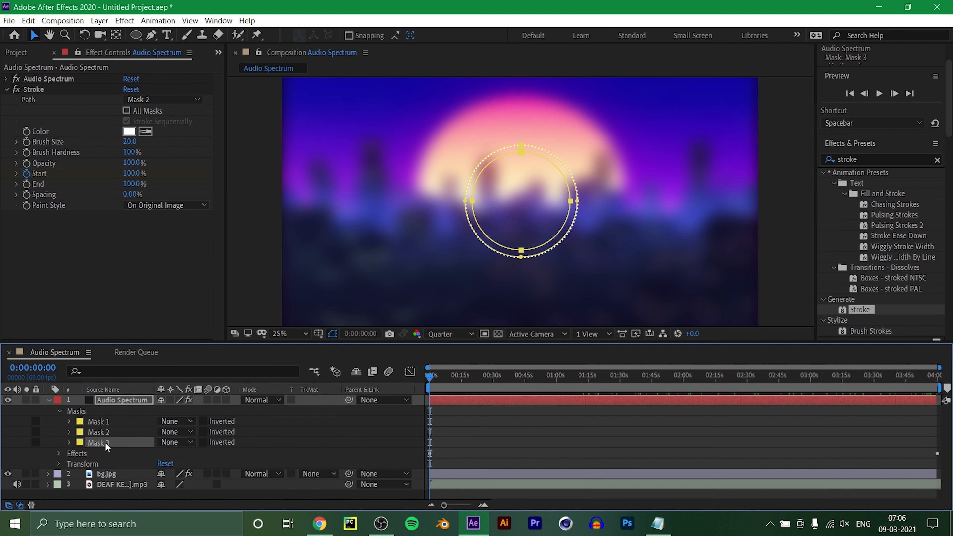
{"action": "double_click", "coordinate": [521, 254]}
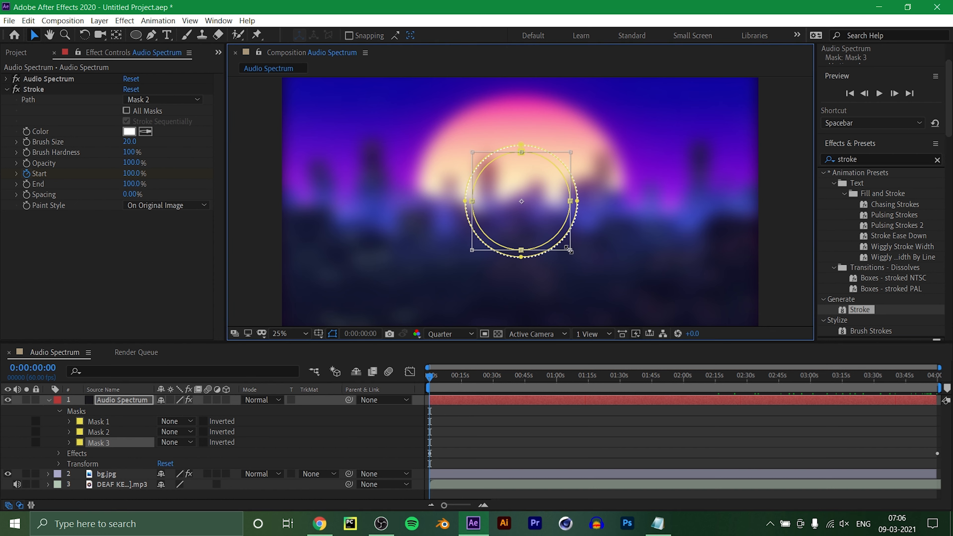
{"action": "left_click_drag", "start_coordinate": [568, 249], "coordinate": [564, 244]}
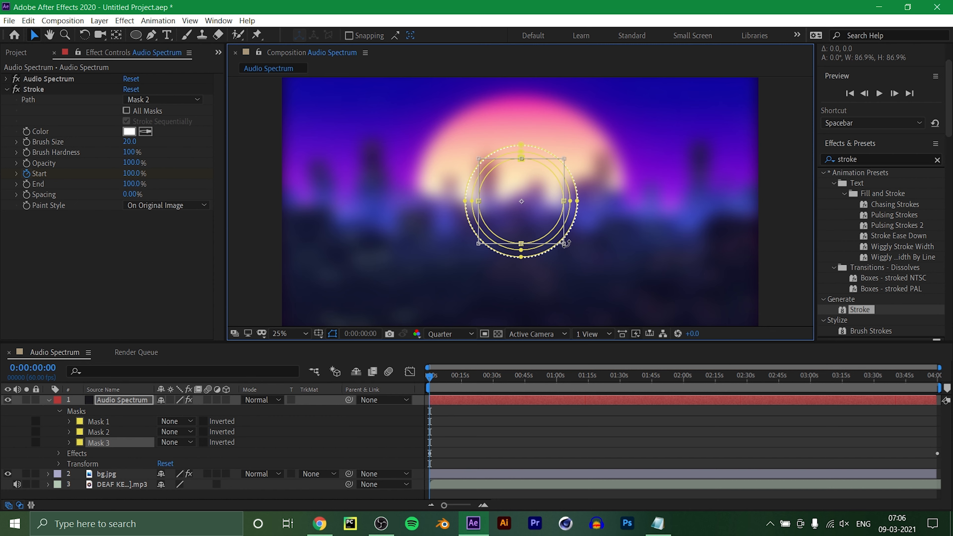
Step: At 0:00:32:52, apply a second Stroke effect to the Audio Spectrum layer and set its path to Mask 3
{"action": "left_click_drag", "start_coordinate": [457, 390], "coordinate": [499, 390]}
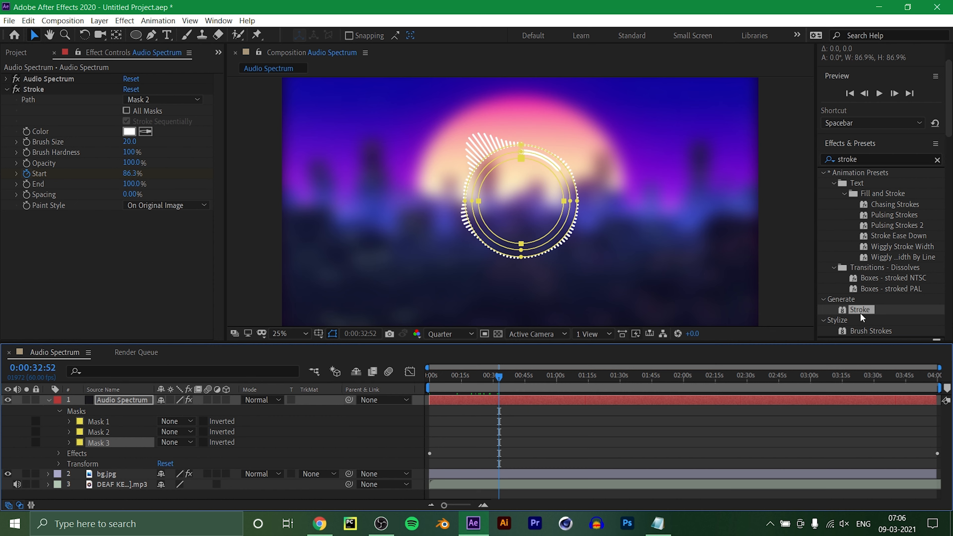
{"action": "mouse_move", "coordinate": [860, 310]}
{"action": "left_mouse_down"}
{"action": "mouse_move", "coordinate": [694, 313]}
{"action": "mouse_move", "coordinate": [109, 383]}
{"action": "mouse_move", "coordinate": [134, 409]}
{"action": "mouse_move", "coordinate": [135, 402]}
{"action": "left_mouse_up"}
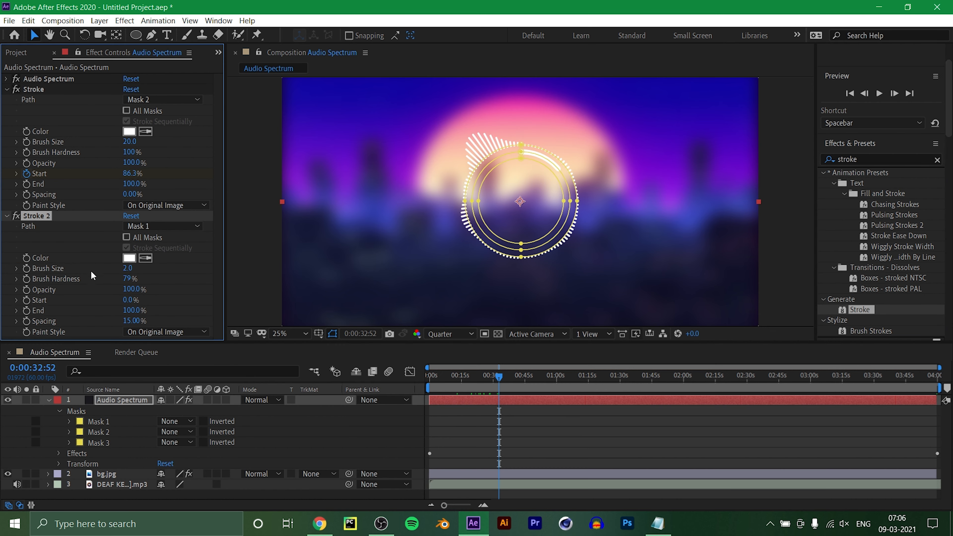
{"action": "left_click", "coordinate": [141, 225]}
{"action": "left_click", "coordinate": [155, 277]}
Step: Try Brush Sizes of 5 and 10 for the Stroke 2 effect
{"action": "left_click", "coordinate": [129, 268]}
{"action": "type", "text": "5"}
{"action": "key", "text": "Return"}
{"action": "left_click", "coordinate": [129, 267]}
{"action": "type", "text": "10"}
{"action": "key", "text": "Return"}
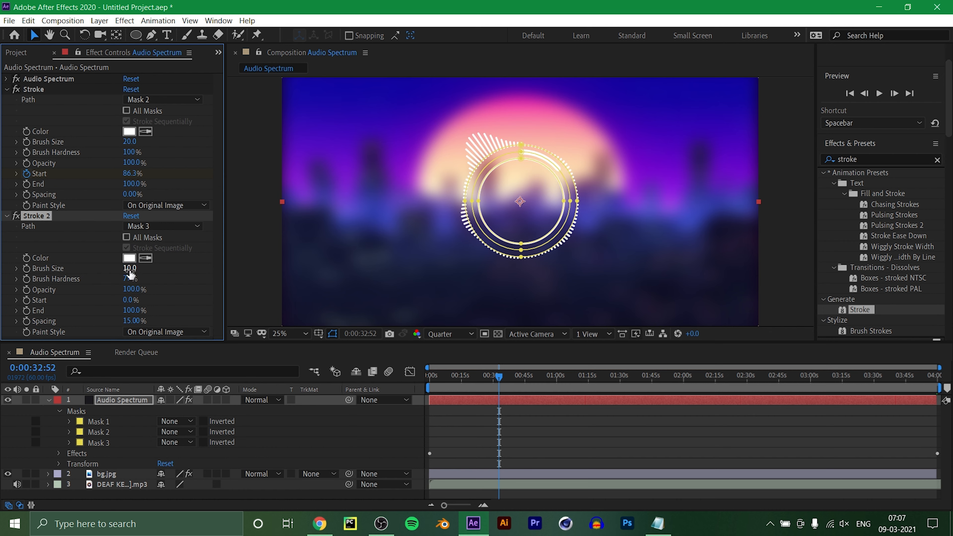
Step: Set Stroke 2's Brush Hardness to 100% and its Spacing to 0%, and deselect the layer
{"action": "left_click_drag", "start_coordinate": [126, 278], "coordinate": [323, 273]}
{"action": "left_click_drag", "start_coordinate": [136, 323], "coordinate": [40, 323]}
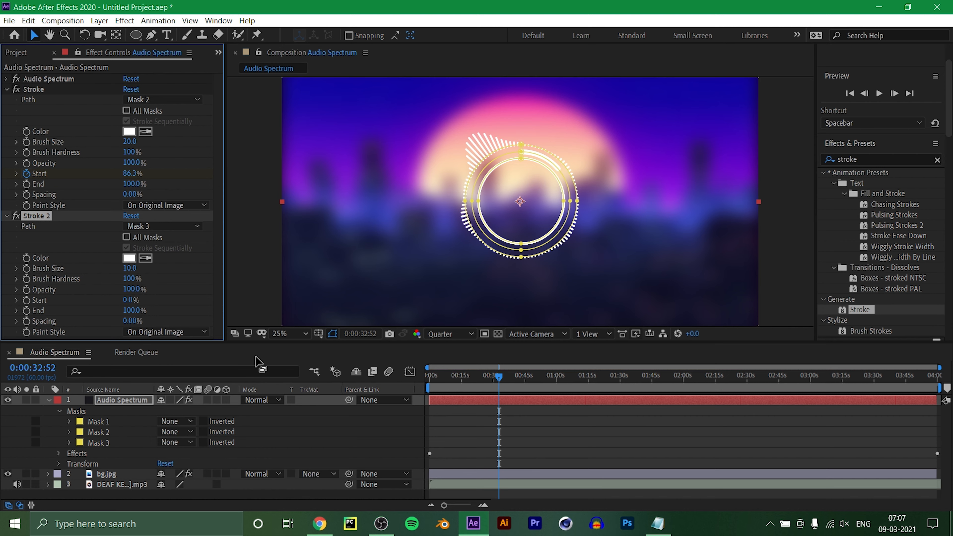
{"action": "left_click", "coordinate": [418, 401]}
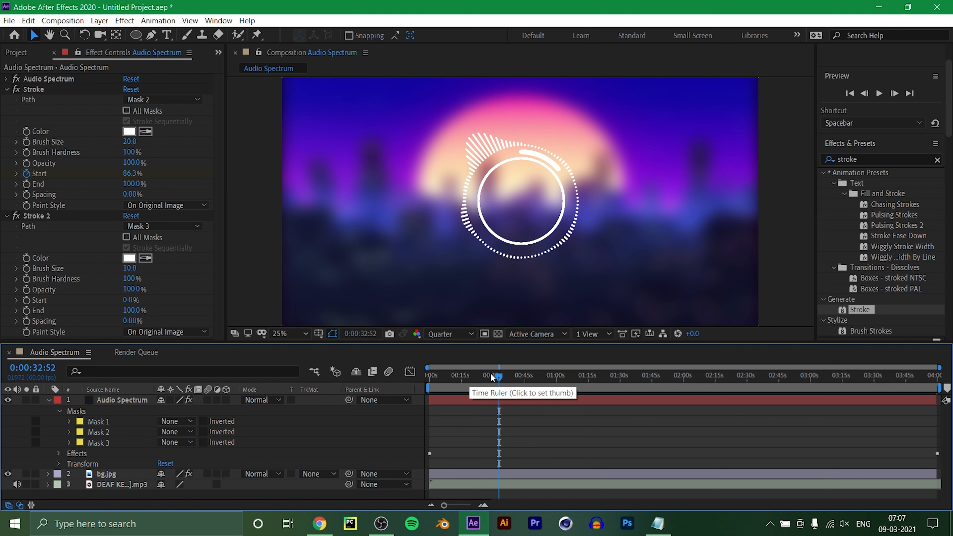
Step: Set Stroke 2's Brush Size to 7, deselect the layer and return to the beginning of the timeline
{"action": "left_click", "coordinate": [128, 268]}
{"action": "type", "text": "7"}
{"action": "key", "text": "Return"}
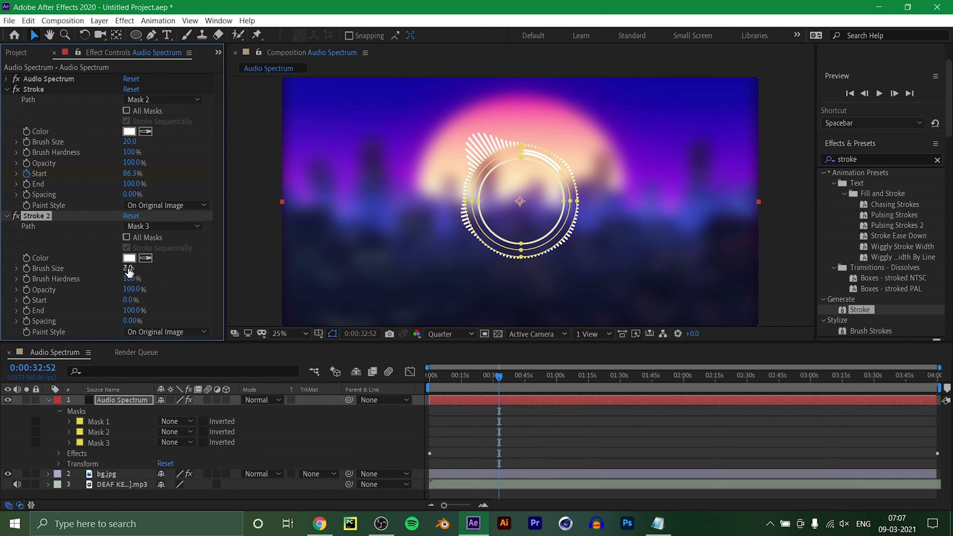
{"action": "left_click", "coordinate": [391, 290]}
{"action": "left_click", "coordinate": [417, 403]}
{"action": "mouse_move", "coordinate": [498, 377]}
{"action": "left_mouse_down"}
{"action": "mouse_move", "coordinate": [936, 392]}
{"action": "mouse_move", "coordinate": [429, 483]}
{"action": "left_mouse_up"}
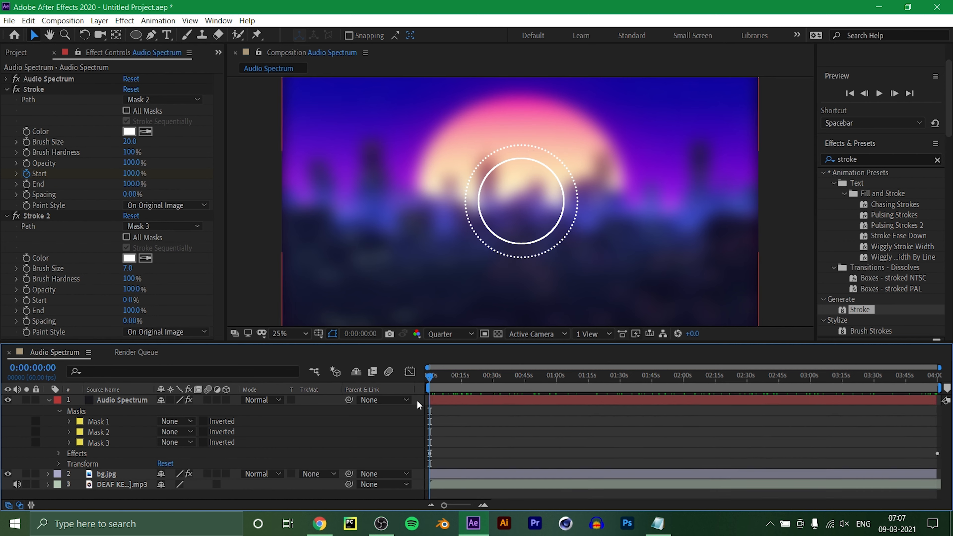
Step: Collapse the Audio Spectrum layer, add an empty text layer and expand its Text properties
{"action": "left_click", "coordinate": [49, 400]}
{"action": "right_click", "coordinate": [121, 457]}
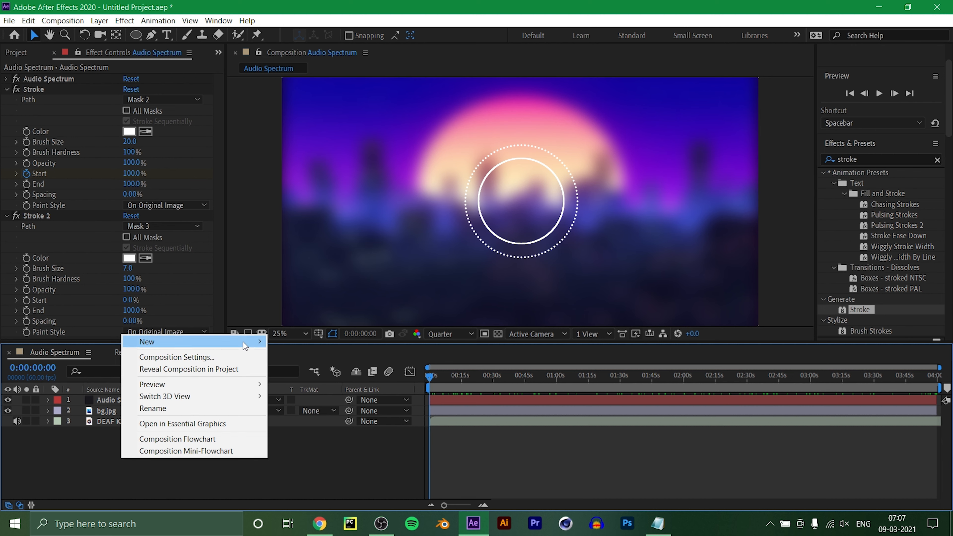
{"action": "mouse_move", "coordinate": [247, 341]}
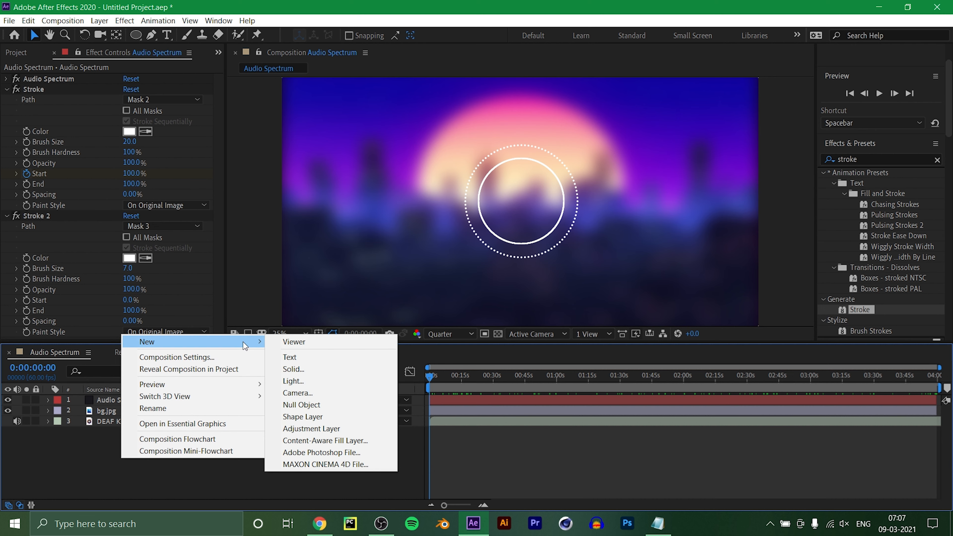
{"action": "left_click", "coordinate": [308, 360]}
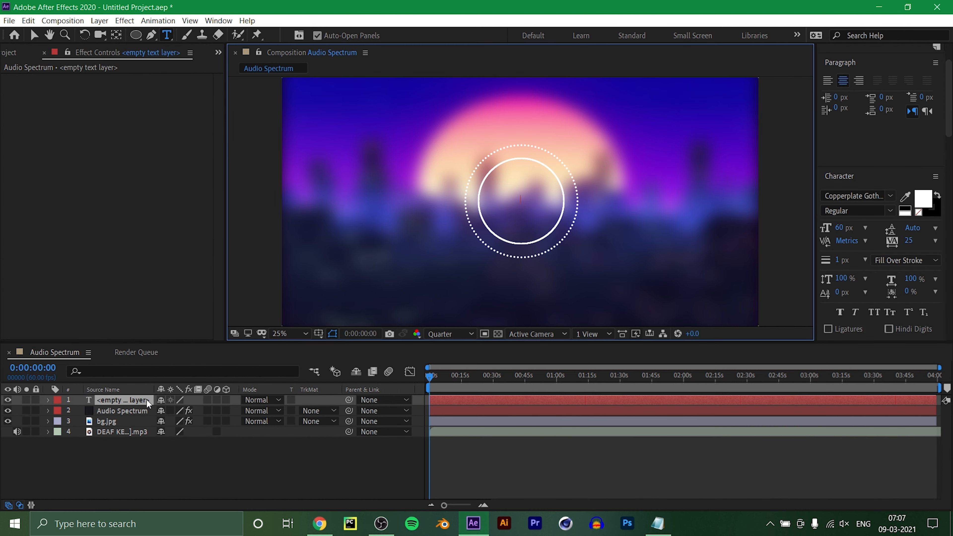
{"action": "left_click", "coordinate": [48, 400]}
{"action": "left_click", "coordinate": [58, 410]}
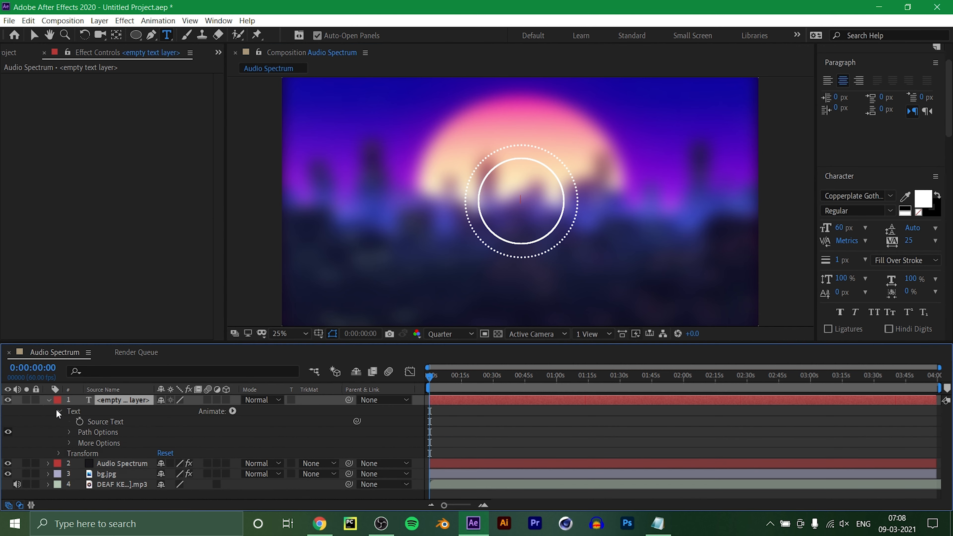
{"action": "left_click", "coordinate": [80, 421], "text": "alt"}
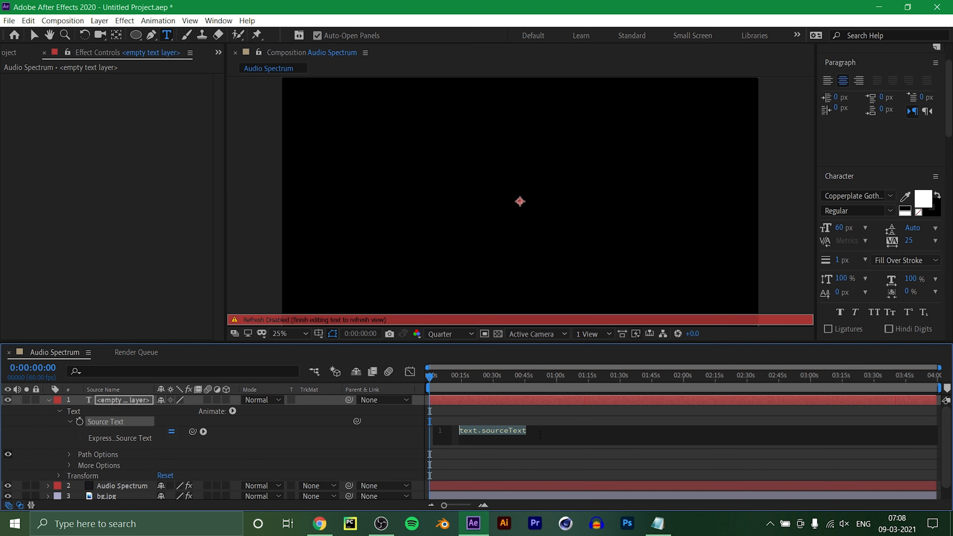
{"action": "left_click", "coordinate": [540, 434]}
{"action": "key", "text": "BackSpace"}
{"action": "key", "text": "BackSpace"}
{"action": "key", "text": "BackSpace"}
{"action": "key", "text": "BackSpace"}
{"action": "key", "text": "BackSpace"}
{"action": "key", "text": "BackSpace"}
{"action": "key", "text": "BackSpace"}
{"action": "key", "text": "BackSpace"}
{"action": "key", "text": "BackSpace"}
{"action": "key", "text": "BackSpace"}
{"action": "key", "text": "BackSpace"}
{"action": "key", "text": "BackSpace"}
{"action": "key", "text": "BackSpace"}
{"action": "key", "text": "BackSpace"}
{"action": "key", "text": "BackSpace"}
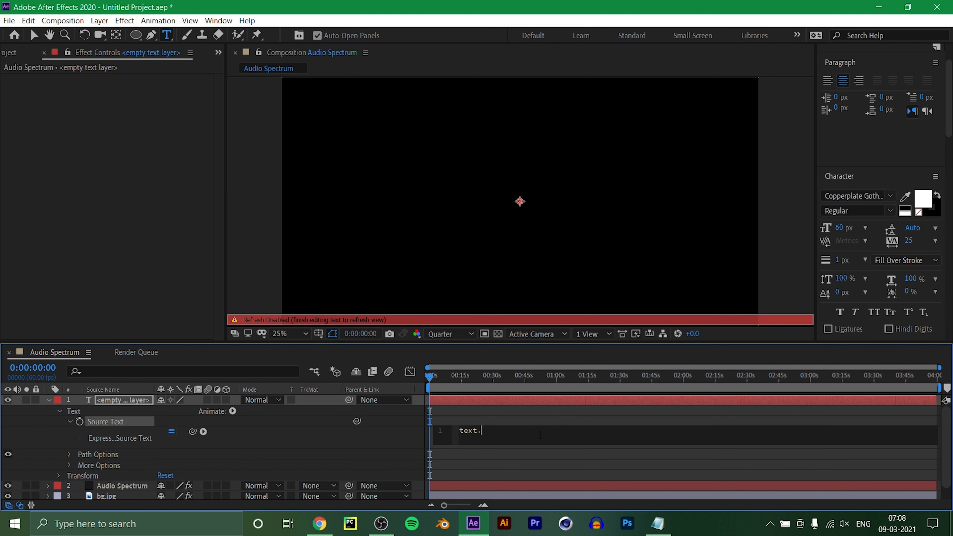
Step: Switch to Notepad, copy the entire Clock Script text and minimize its window
{"action": "left_click", "coordinate": [657, 522]}
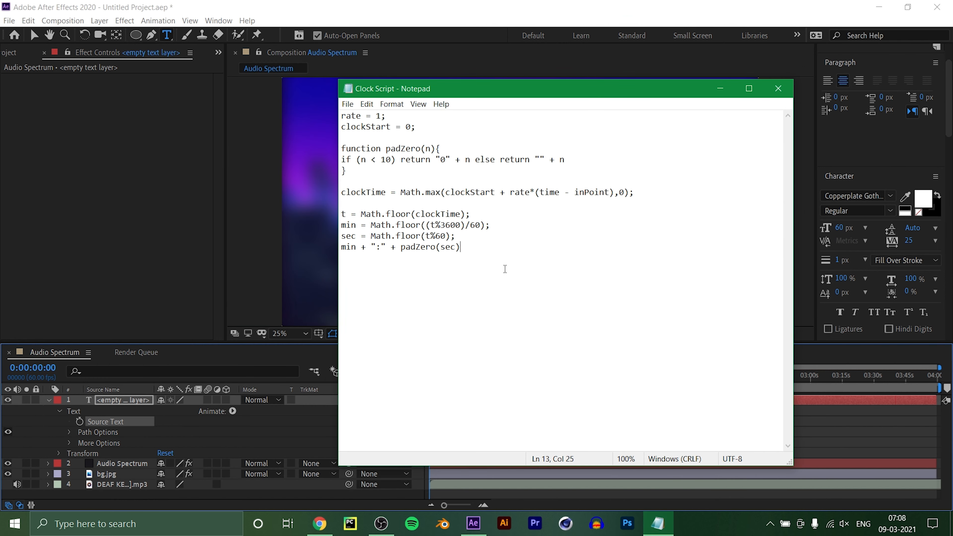
{"action": "key", "text": "ctrl+a"}
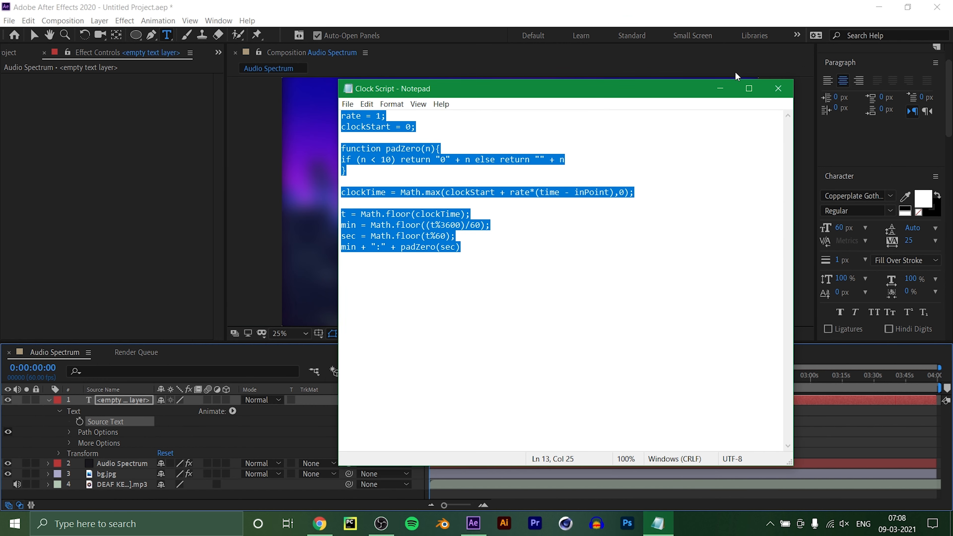
{"action": "left_click", "coordinate": [719, 88]}
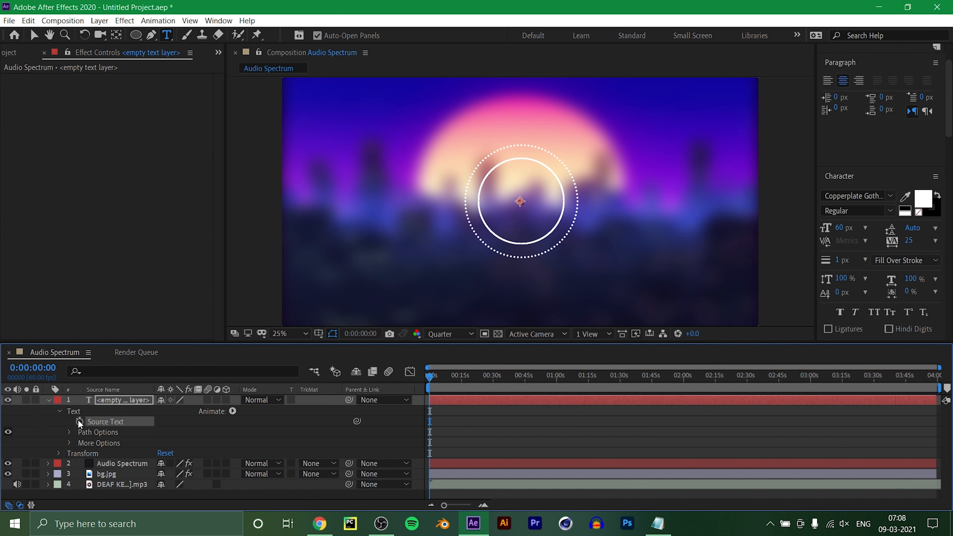
Step: Add an expression to the empty text layer's Source Text, paste the copied clock script into it and commit it
{"action": "left_click", "coordinate": [79, 422], "text": "alt"}
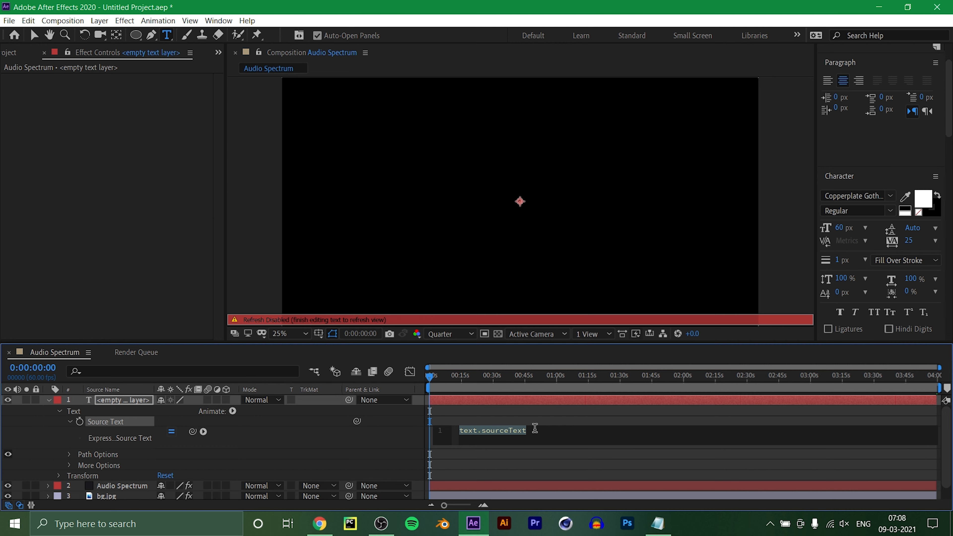
{"action": "key", "text": "ctrl+v"}
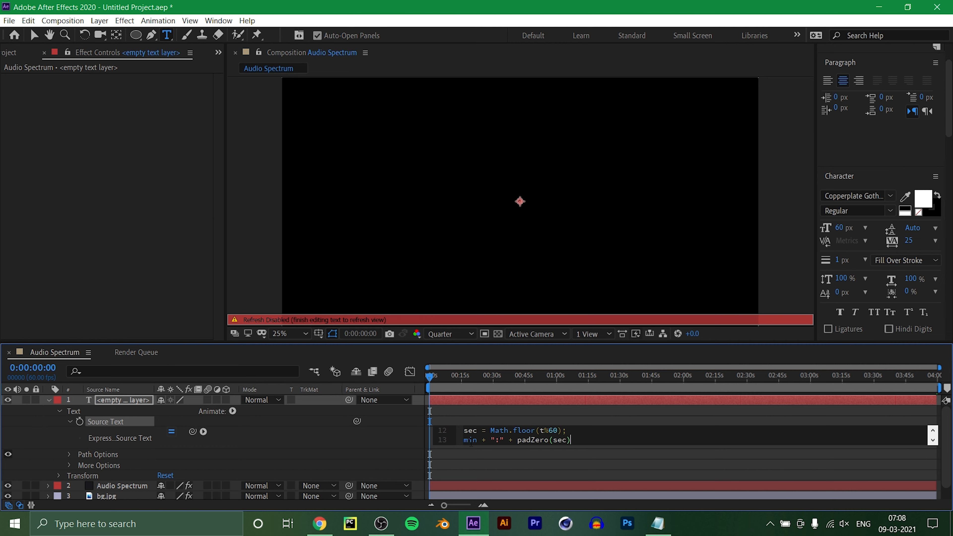
{"action": "left_click", "coordinate": [9, 26]}
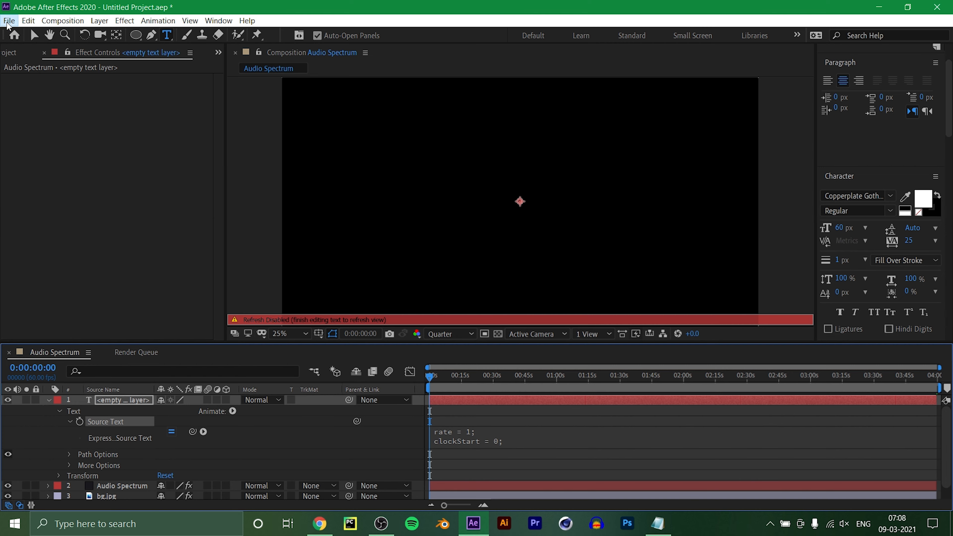
Step: Check in the project settings that the Expressions Engine is Legacy ExtendScript and accept the dialog
{"action": "left_click", "coordinate": [8, 22]}
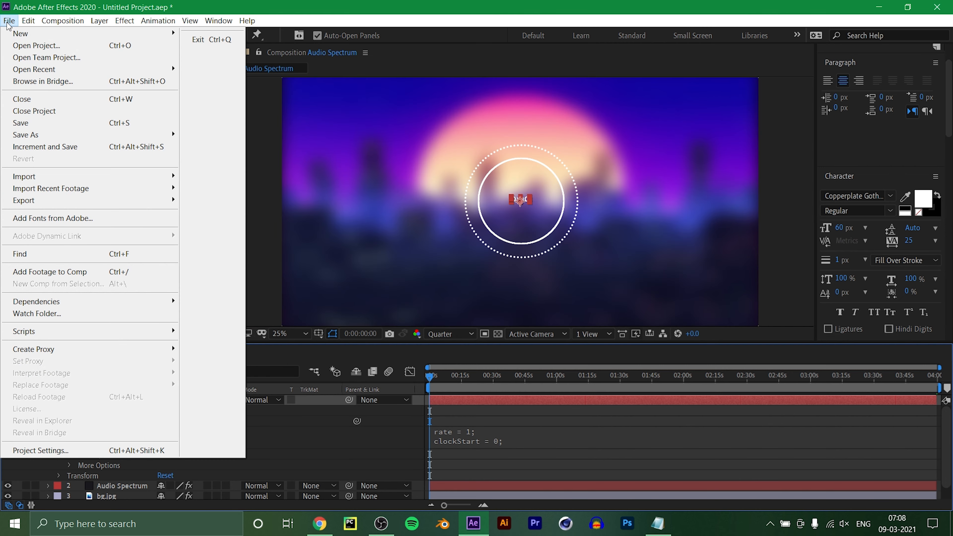
{"action": "left_click", "coordinate": [40, 450]}
{"action": "left_click", "coordinate": [559, 133]}
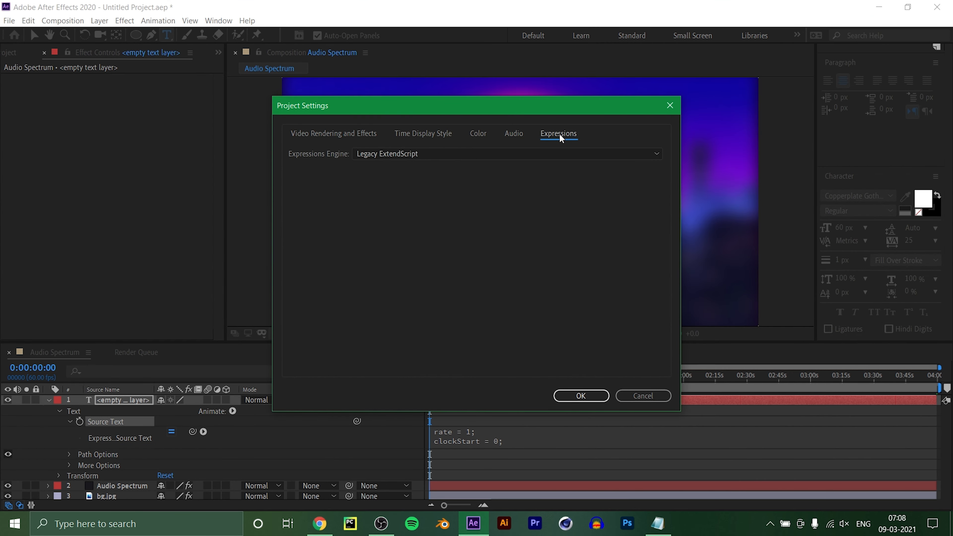
{"action": "left_click", "coordinate": [542, 155]}
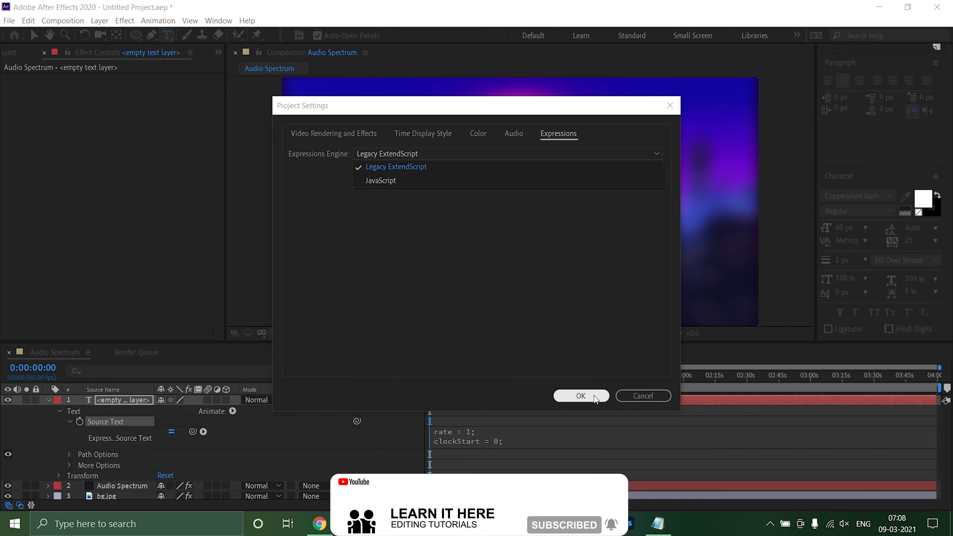
{"action": "left_click", "coordinate": [578, 395]}
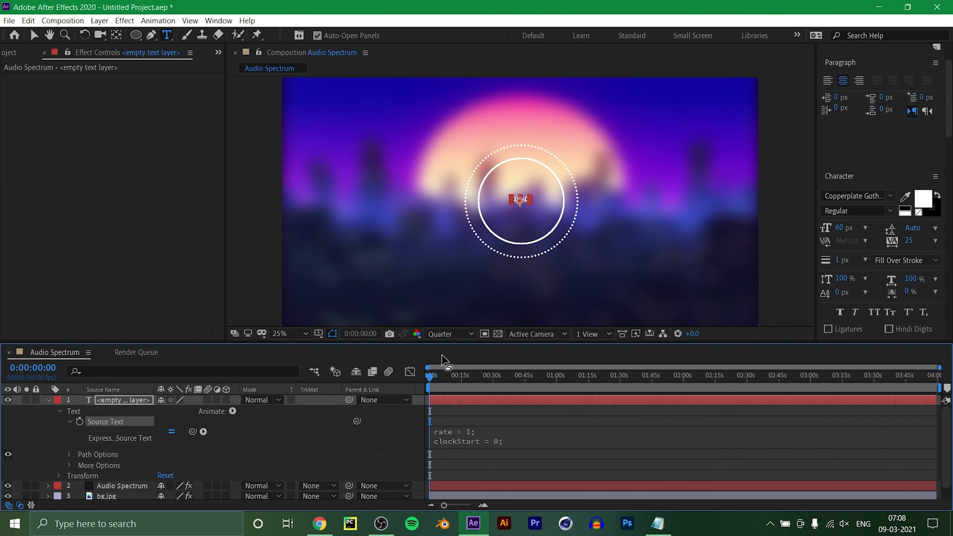
Step: Scale the time counter text layer to 326%
{"action": "left_click", "coordinate": [131, 403]}
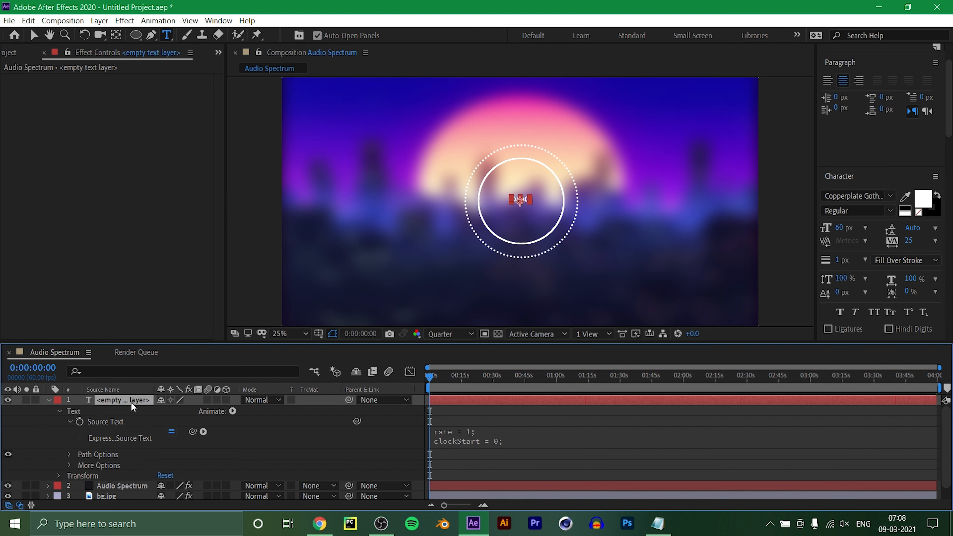
{"action": "key", "text": "s"}
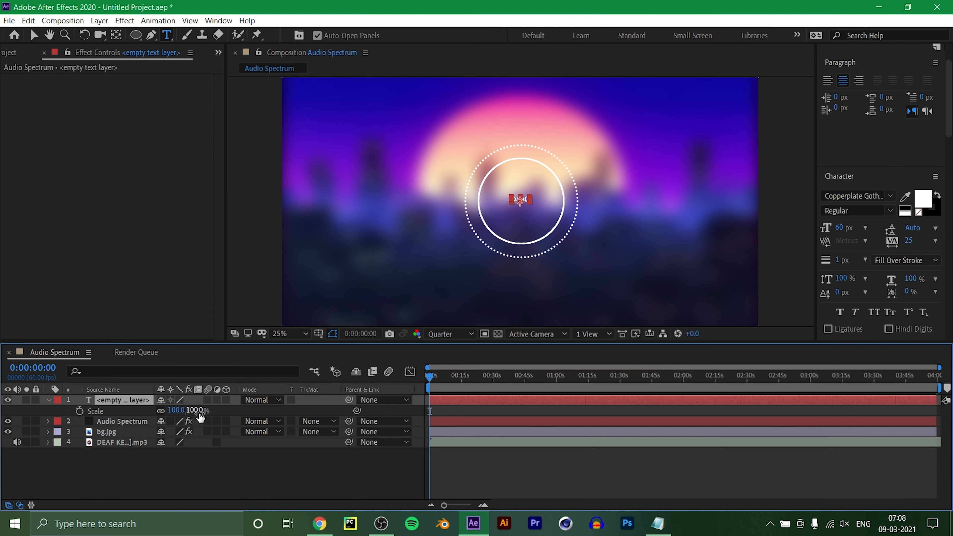
{"action": "left_click_drag", "start_coordinate": [198, 411], "coordinate": [305, 401]}
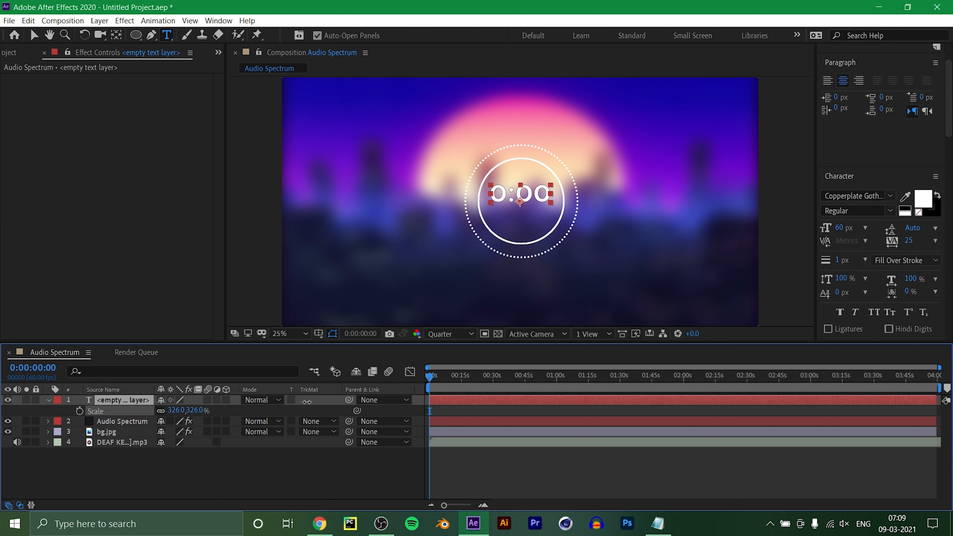
Step: Nudge the time counter text down with the Selection tool until it sits in the center of the inner ring
{"action": "key", "text": "v"}
{"action": "left_click", "coordinate": [530, 199]}
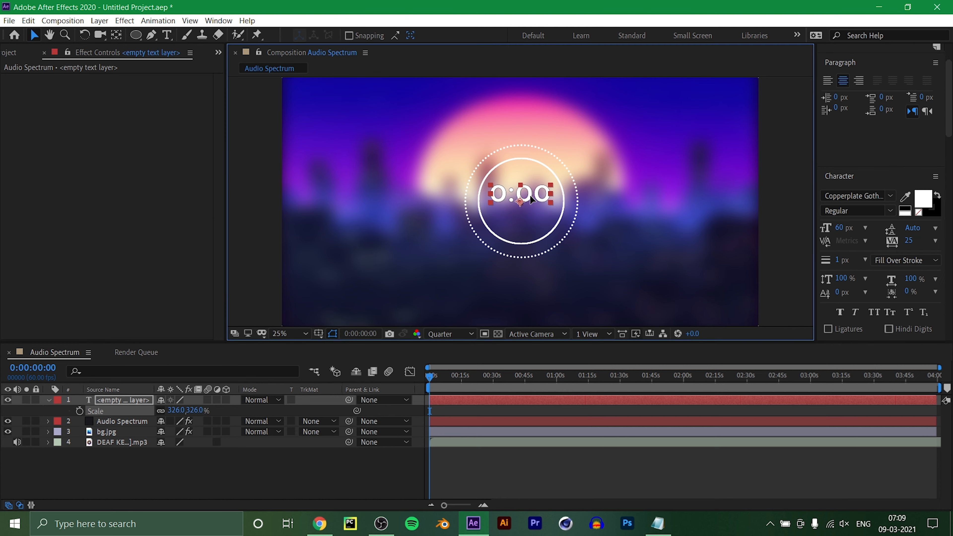
{"action": "key", "text": "shift+Down"}
{"action": "key", "text": "Down"}
{"action": "key", "text": "Down"}
{"action": "key", "text": "Down"}
{"action": "key", "text": "Down"}
{"action": "left_click_drag", "start_coordinate": [530, 198], "coordinate": [530, 198]}
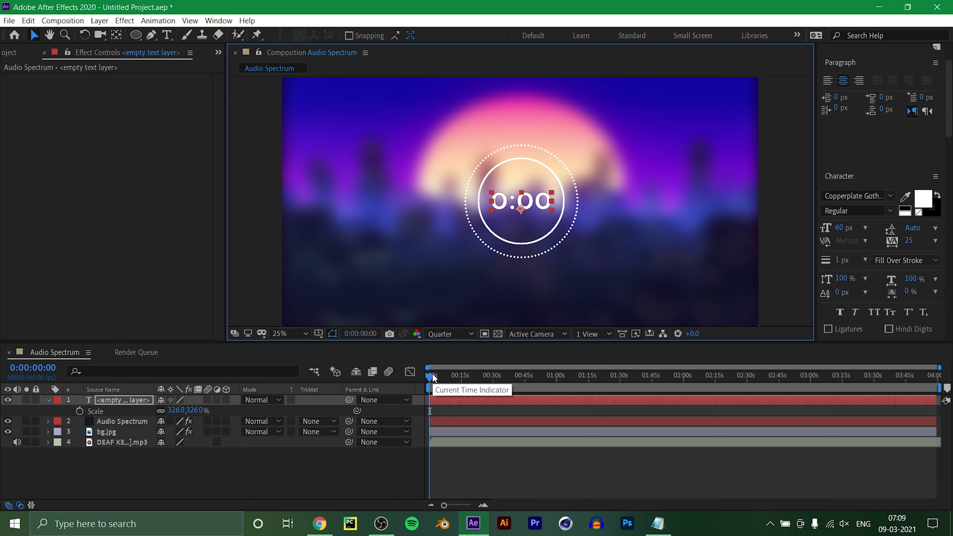
Step: Try left and right paragraph alignment on the time counter text, and return it to center alignment
{"action": "left_click", "coordinate": [827, 82]}
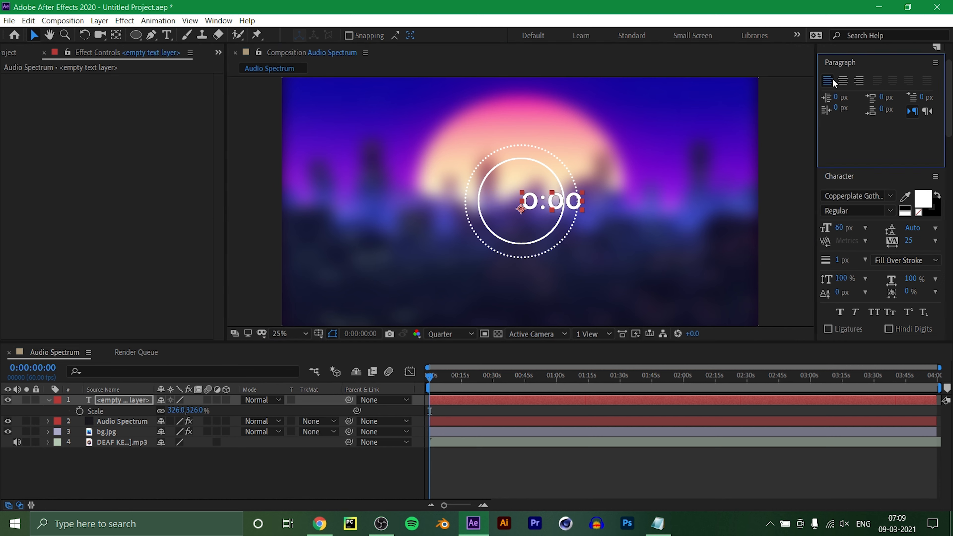
{"action": "left_click", "coordinate": [853, 81]}
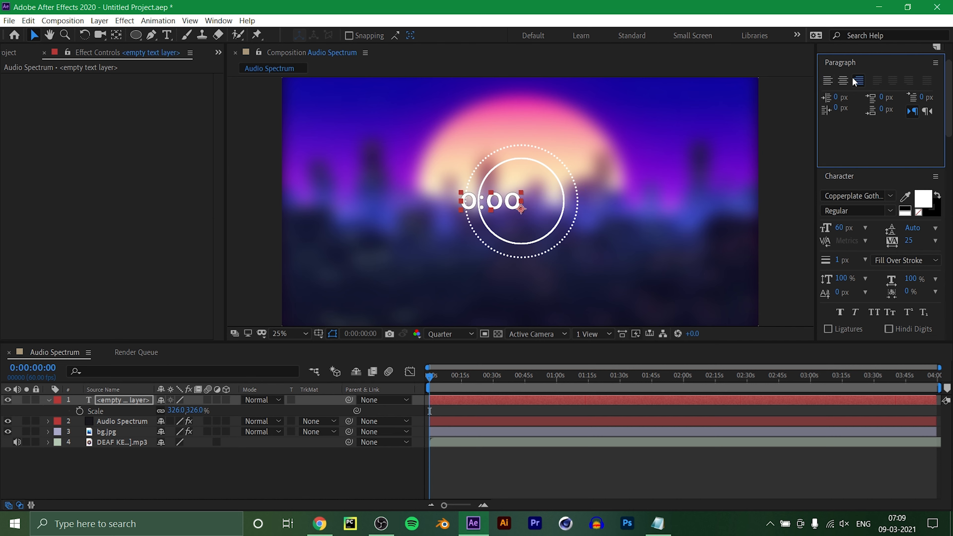
{"action": "left_click", "coordinate": [842, 81]}
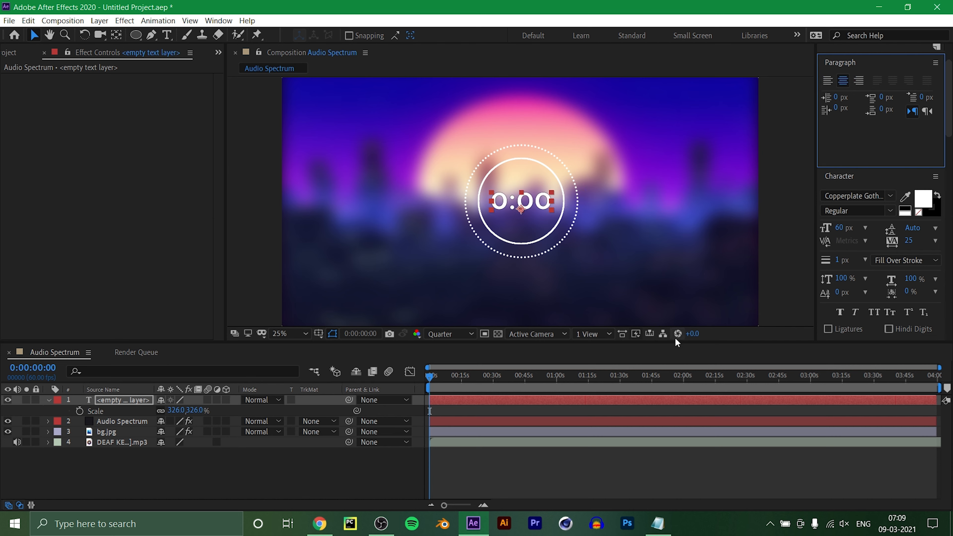
Step: Deselect the text layer, scrub through the timeline to preview the running counter, and collapse the layer's properties
{"action": "left_click", "coordinate": [418, 403]}
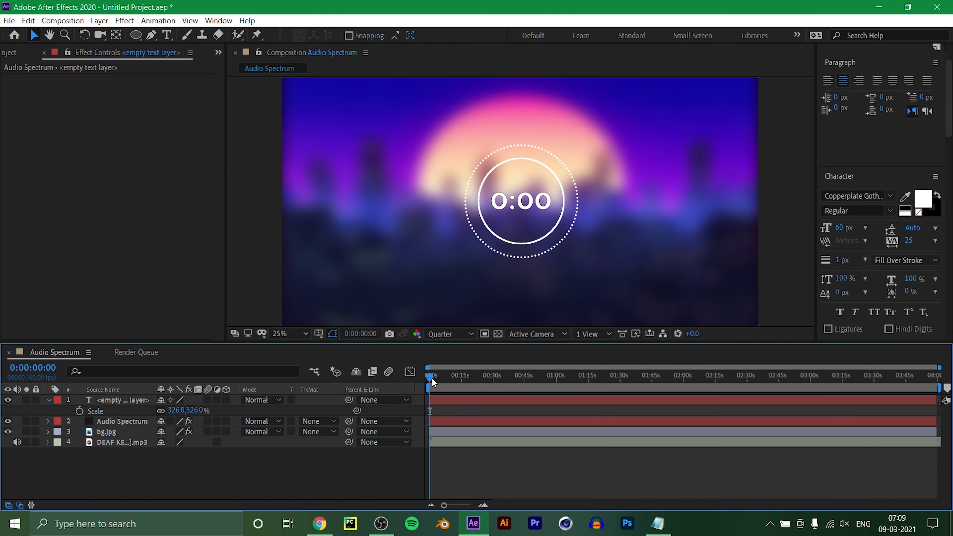
{"action": "left_click_drag", "start_coordinate": [431, 377], "coordinate": [380, 456]}
{"action": "left_click", "coordinate": [48, 400]}
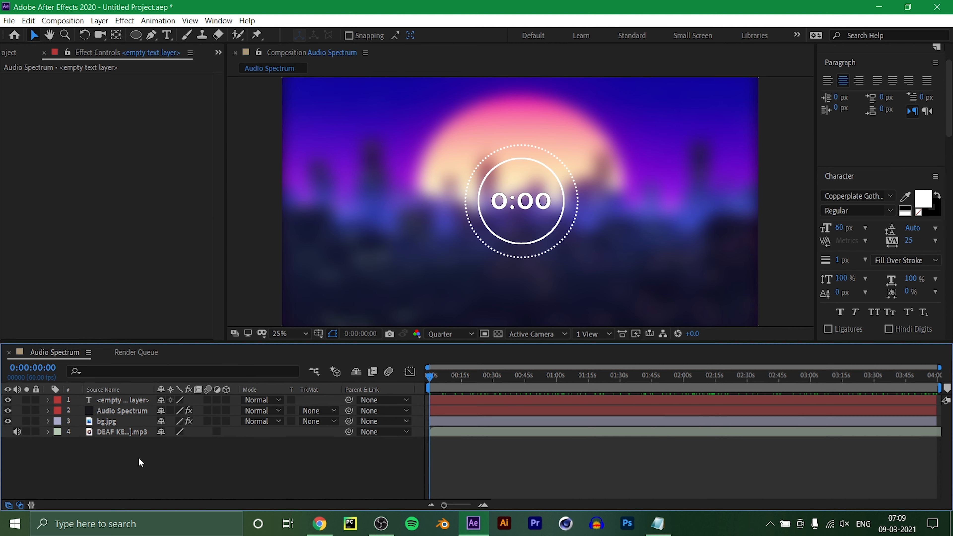
Step: Pre-compose the Audio Spectrum layer as "Audio Spectrum", moving all attributes into the new composition
{"action": "left_click", "coordinate": [131, 414]}
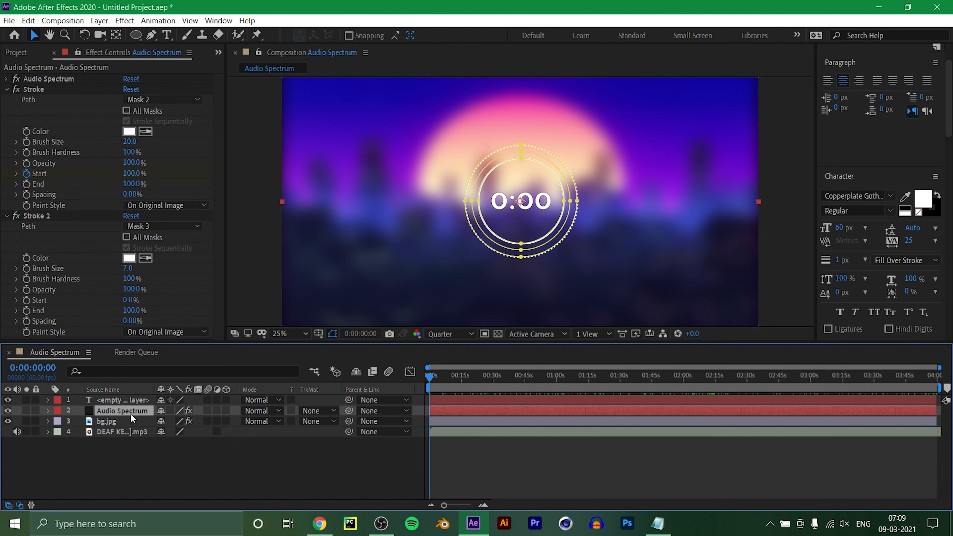
{"action": "right_click", "coordinate": [131, 414]}
{"action": "left_click", "coordinate": [155, 366]}
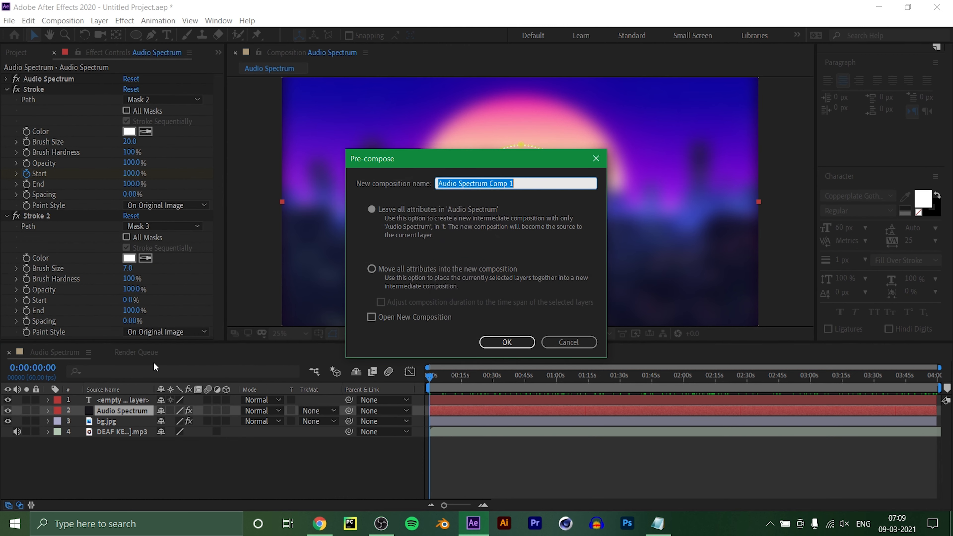
{"action": "type", "text": "A"}
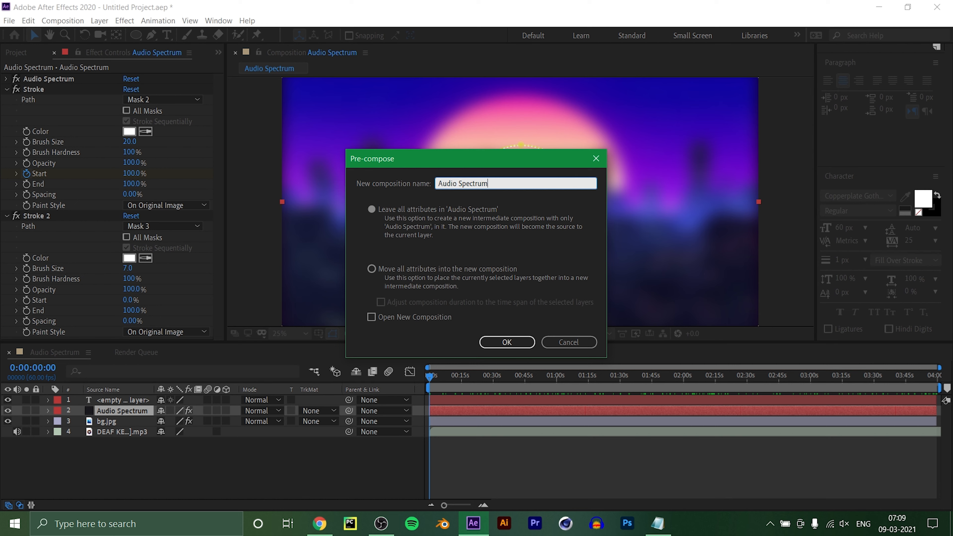
{"action": "left_click", "coordinate": [372, 268]}
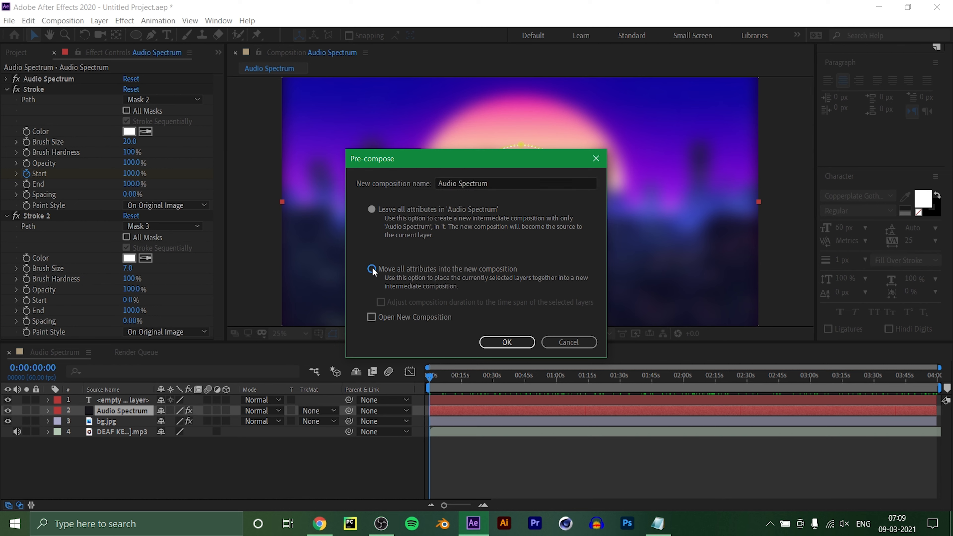
{"action": "left_click", "coordinate": [517, 344]}
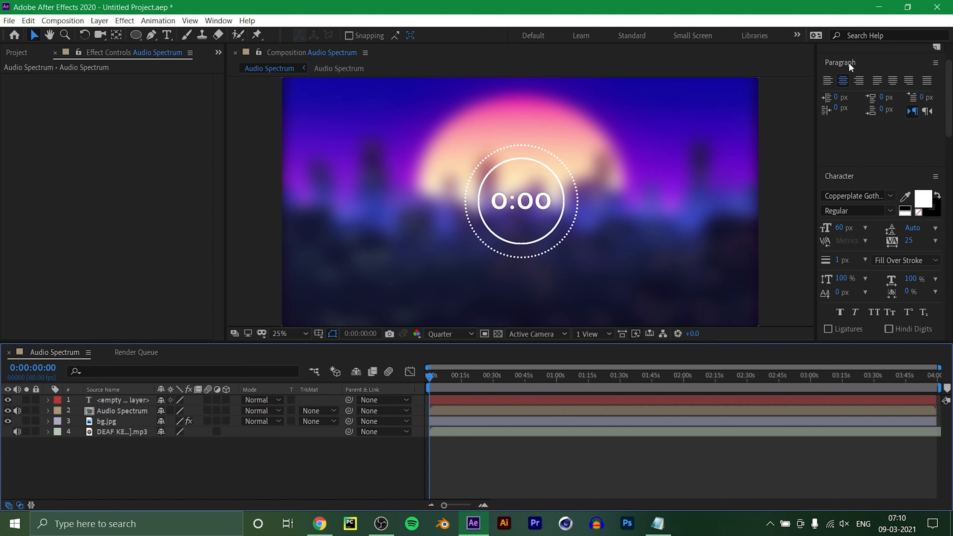
Step: Replace the previous effects search term with "glow"
{"action": "scroll", "coordinate": [880, 198], "scroll_direction": "up", "scroll_amount": 2}
{"action": "scroll", "coordinate": [861, 176], "scroll_direction": "up", "scroll_amount": 5}
{"action": "left_click", "coordinate": [863, 70]}
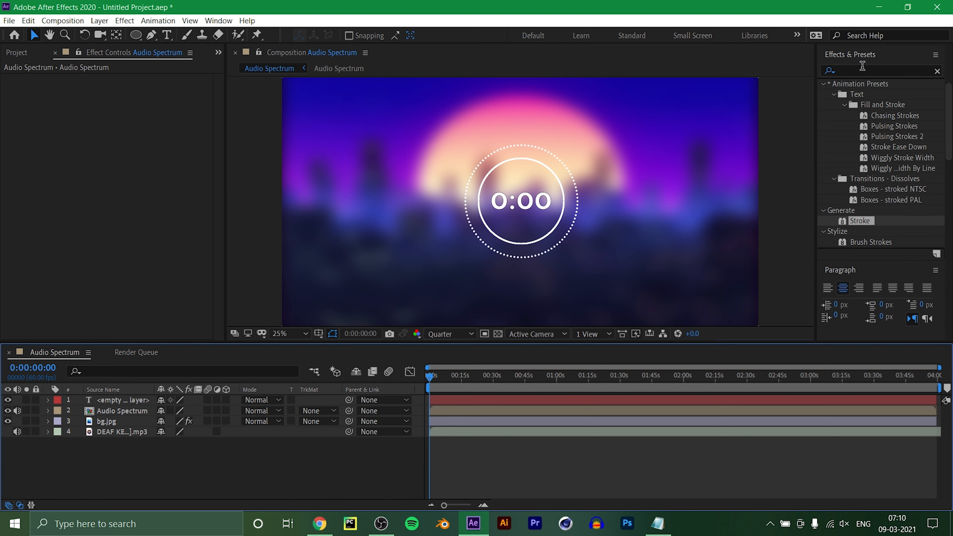
{"action": "left_click", "coordinate": [865, 69]}
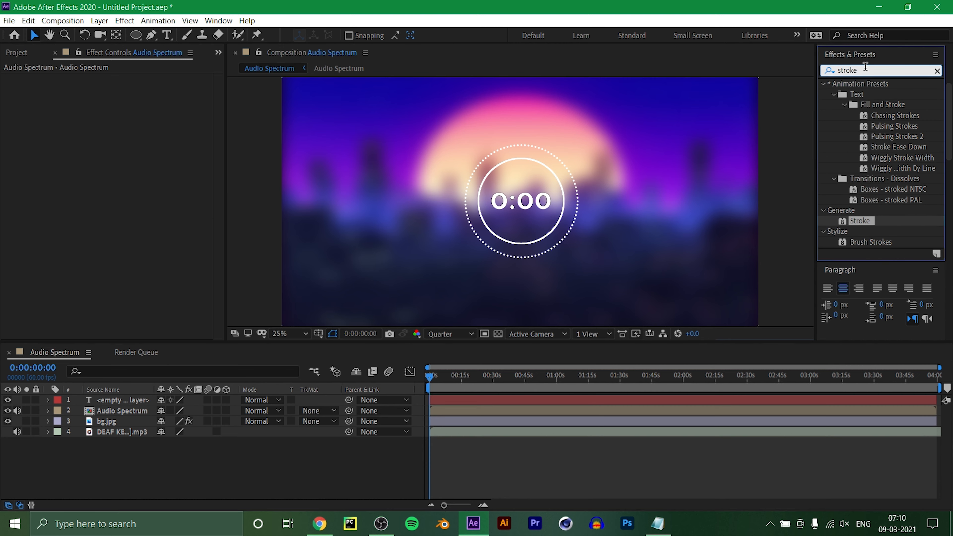
{"action": "key", "text": "BackSpace"}
{"action": "key", "text": "BackSpace"}
{"action": "key", "text": "BackSpace"}
{"action": "key", "text": "BackSpace"}
{"action": "key", "text": "BackSpace"}
{"action": "type", "text": "g"}
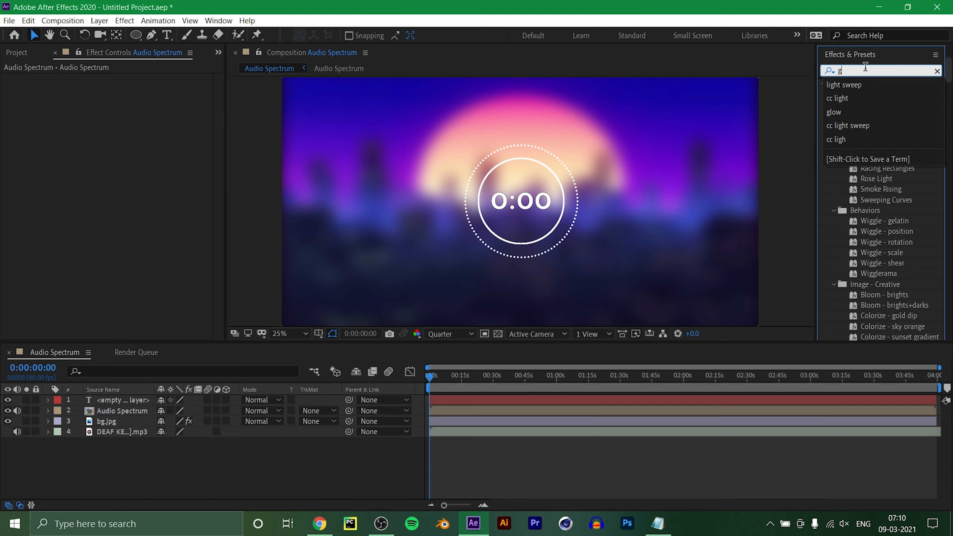
{"action": "type", "text": "low"}
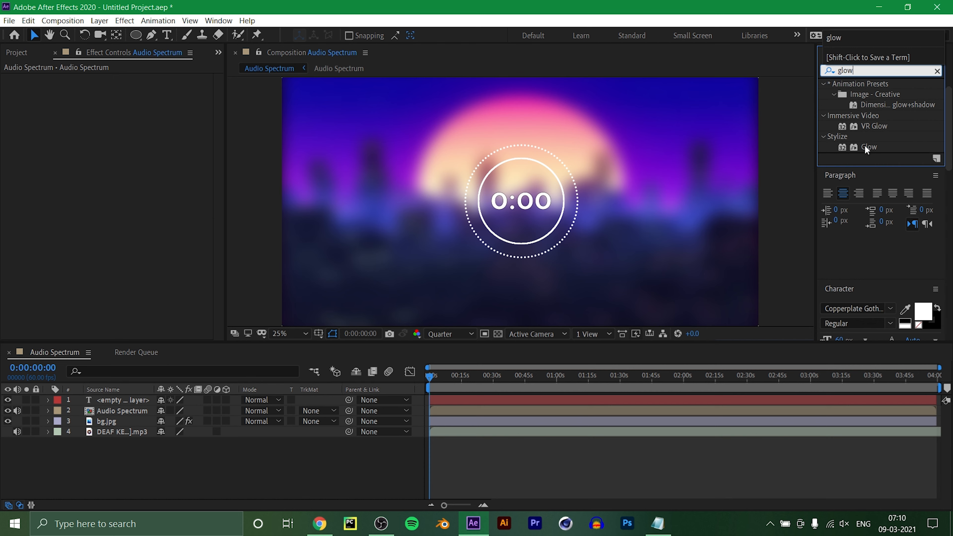
Step: Apply the Stylize Glow effect to the pre-composed Audio Spectrum layer and move the playhead to 0:00:22:00 to preview it
{"action": "left_click_drag", "start_coordinate": [865, 147], "coordinate": [112, 410]}
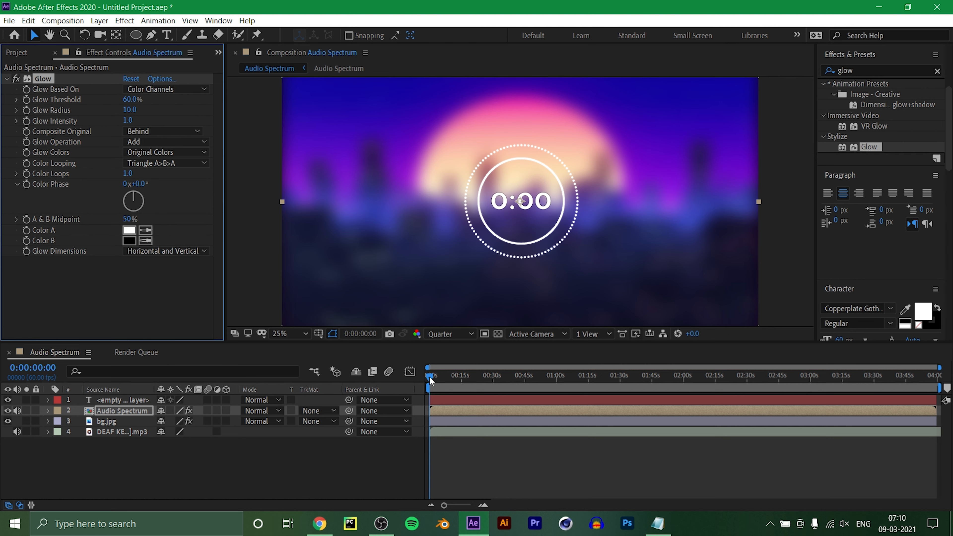
{"action": "left_click_drag", "start_coordinate": [430, 376], "coordinate": [479, 378]}
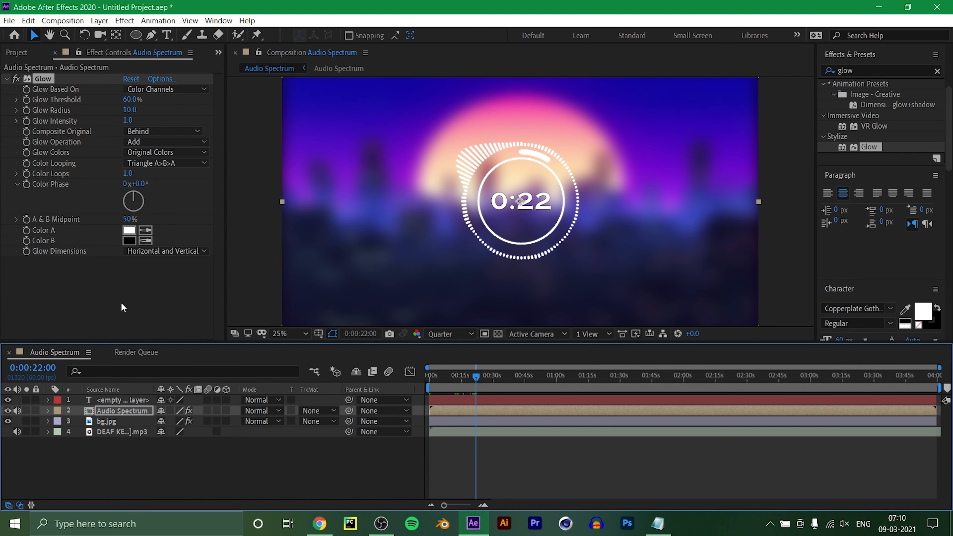
{"action": "left_click", "coordinate": [138, 289]}
Step: Replace the effects search term with "4" to locate the 4-Color Gradient effect
{"action": "left_click", "coordinate": [860, 73]}
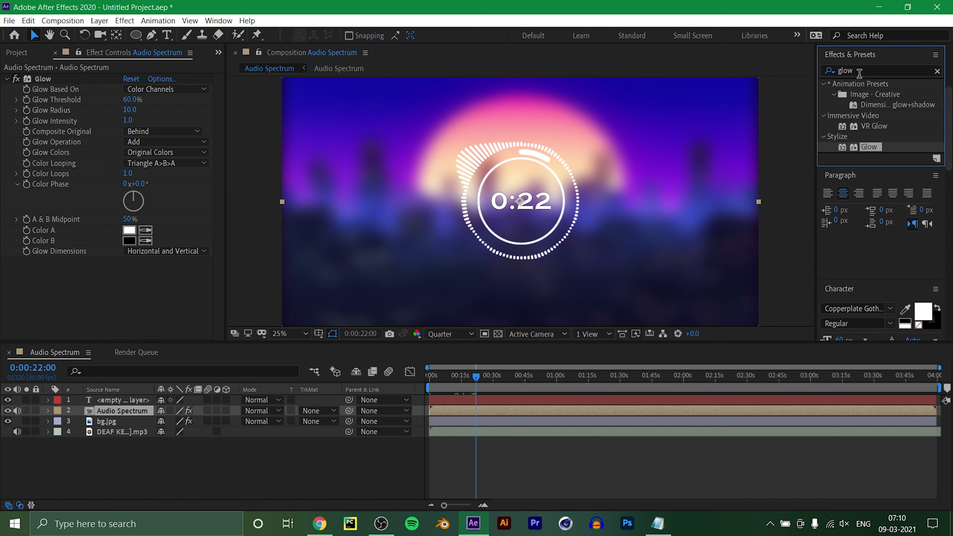
{"action": "left_click", "coordinate": [860, 67]}
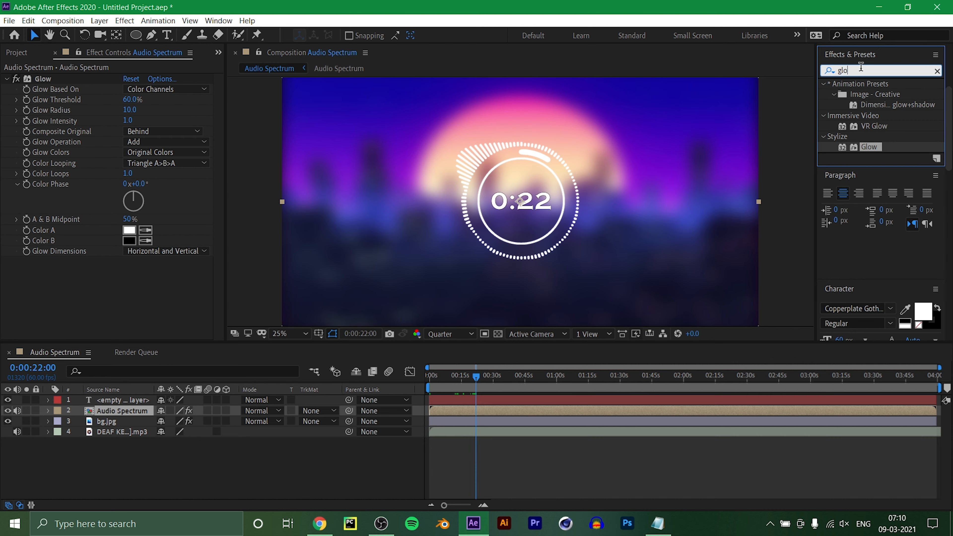
{"action": "key", "text": "BackSpace"}
{"action": "key", "text": "BackSpace"}
{"action": "key", "text": "BackSpace"}
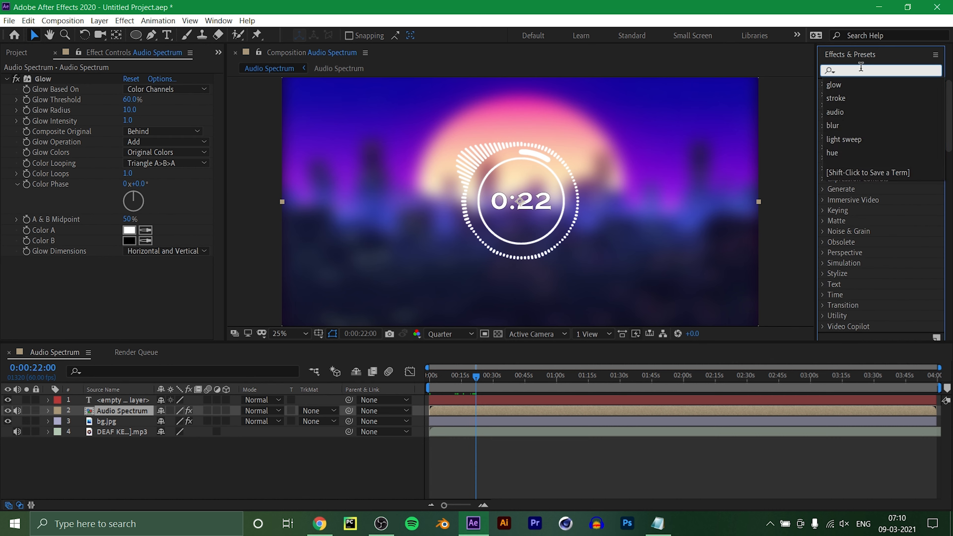
{"action": "type", "text": "4"}
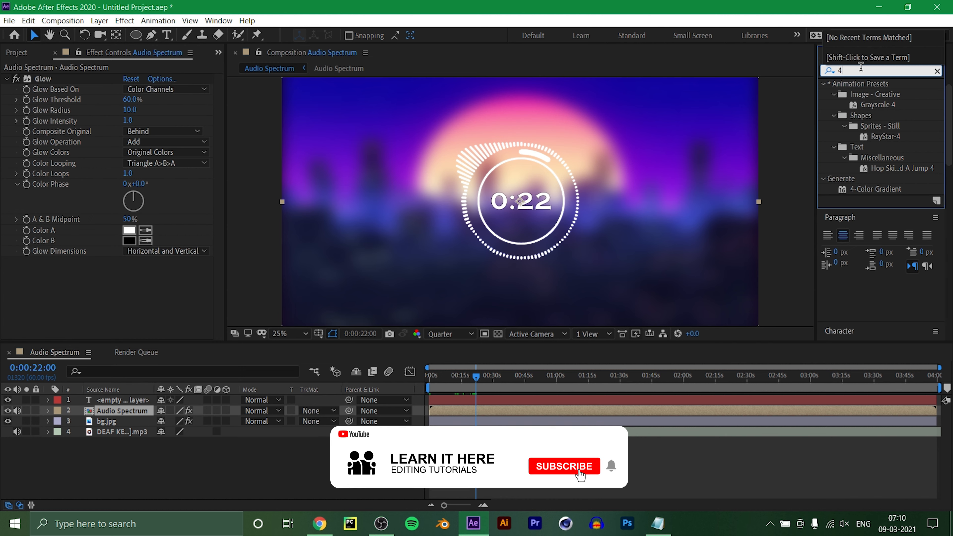
{"action": "type", "text": " col"}
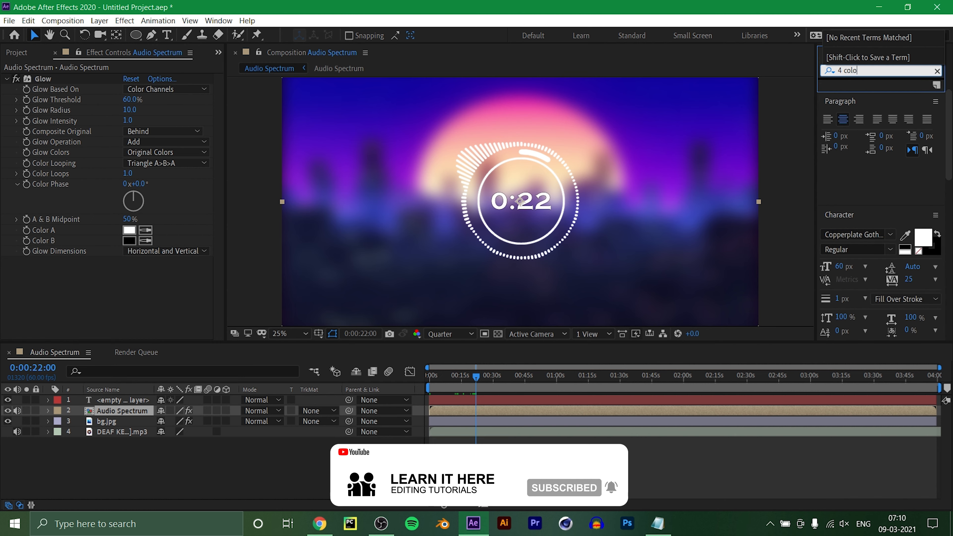
{"action": "type", "text": "o"}
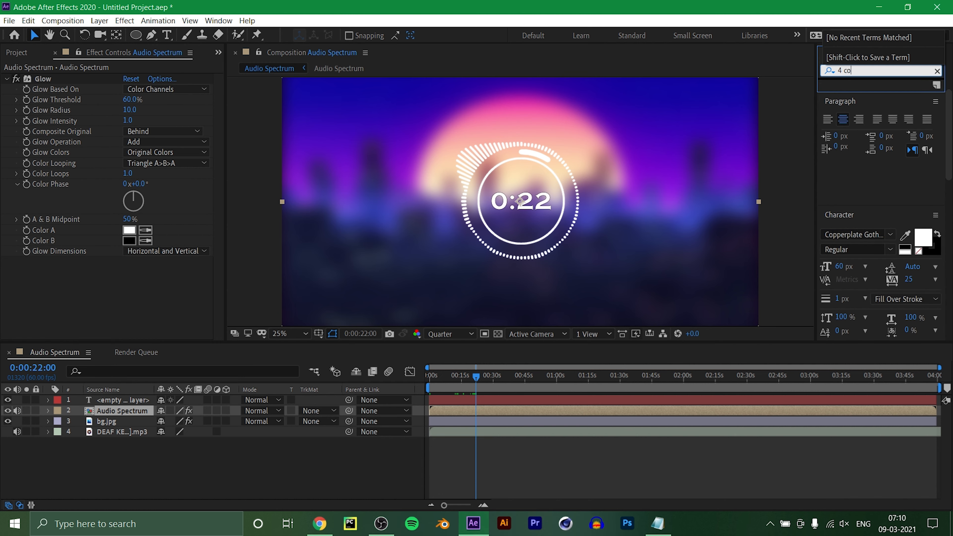
{"action": "key", "text": "BackSpace"}
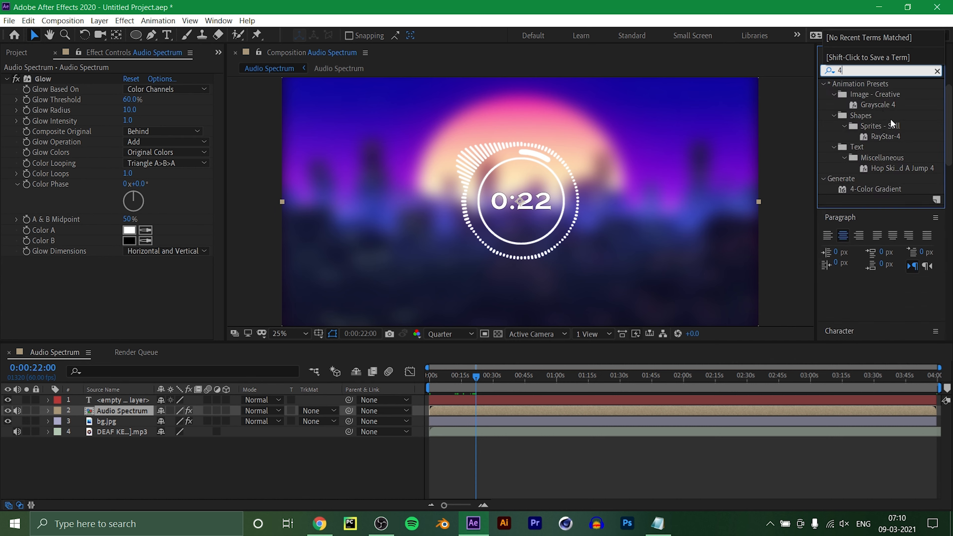
Step: Apply the 4-Color Gradient effect to the pre-composed Audio Spectrum layer, place it above Glow, and collapse the Glow settings
{"action": "left_click_drag", "start_coordinate": [875, 187], "coordinate": [128, 409]}
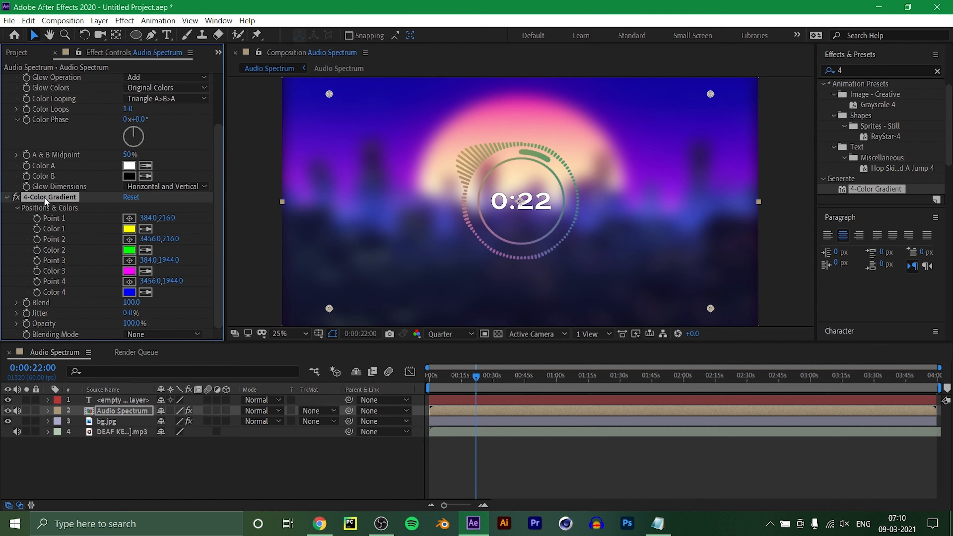
{"action": "left_click_drag", "start_coordinate": [43, 71], "coordinate": [39, 77]}
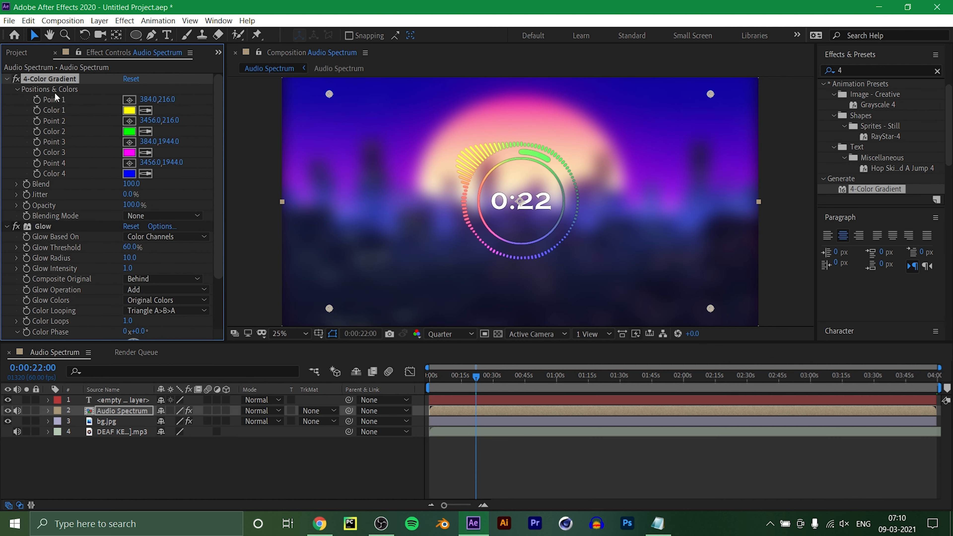
{"action": "left_click", "coordinate": [7, 226]}
{"action": "left_click", "coordinate": [95, 236]}
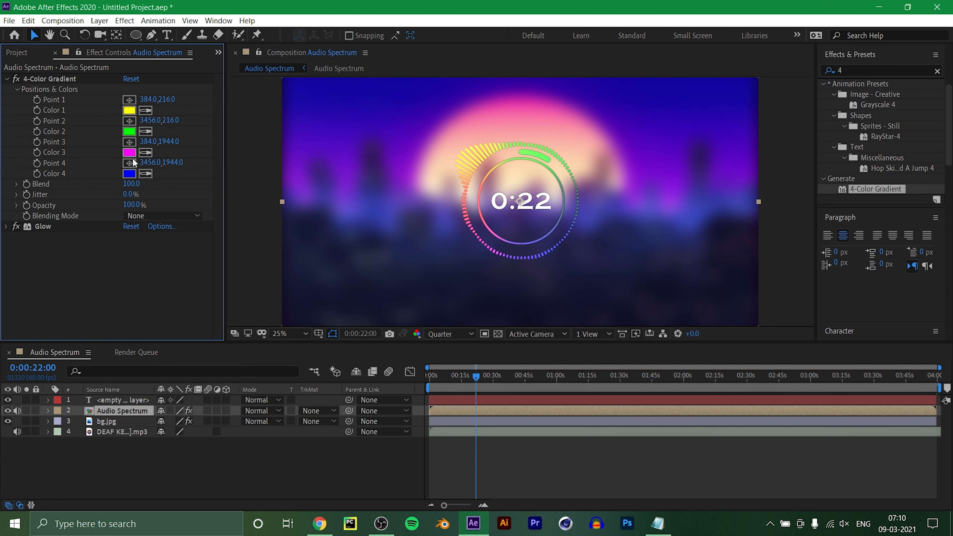
Step: Inside the Audio Spectrum pre-composition, set an effect value further down the spectrum layer's settings to 10, and close the pre-composition
{"action": "double_click", "coordinate": [120, 410]}
{"action": "left_click", "coordinate": [118, 399]}
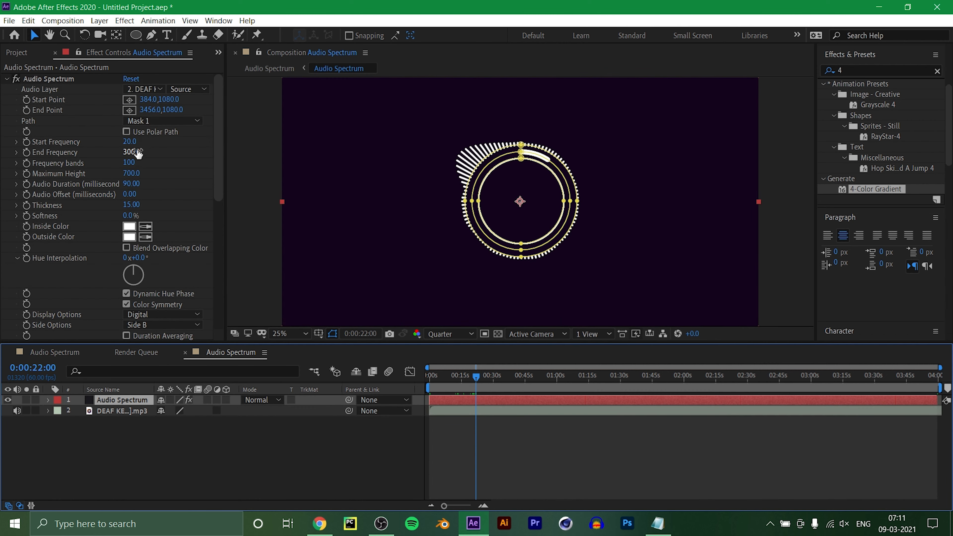
{"action": "scroll", "coordinate": [138, 328], "scroll_direction": "down", "scroll_amount": 10}
{"action": "left_click", "coordinate": [128, 270]}
{"action": "type", "text": "10"}
{"action": "key", "text": "Return"}
{"action": "key", "text": "ctrl+w"}
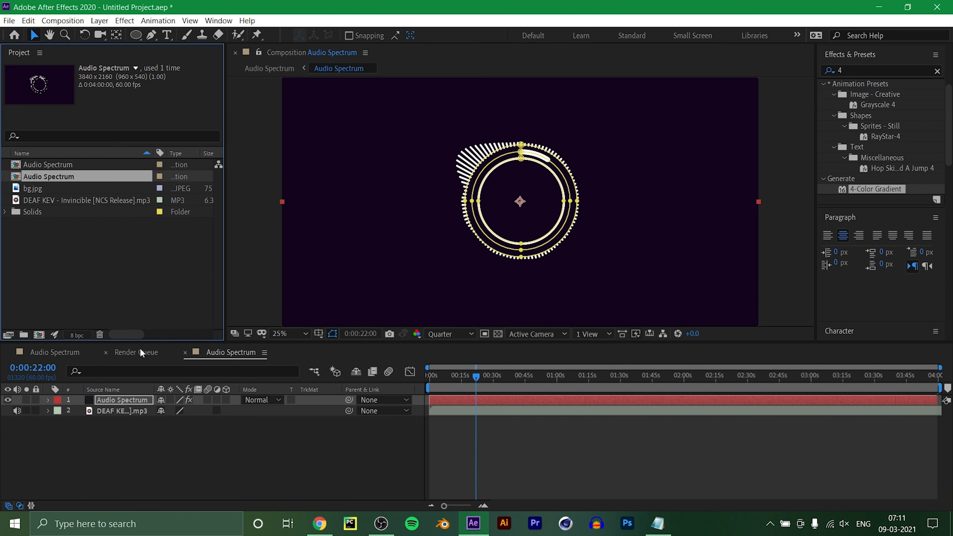
{"action": "key", "text": "ctrl+w"}
{"action": "key", "text": "ctrl+w"}
Step: Set Color 1 of the Audio Spectrum layer's 4-Color Gradient to magenta
{"action": "left_click", "coordinate": [112, 411]}
{"action": "right_click", "coordinate": [114, 413]}
{"action": "mouse_move", "coordinate": [165, 276]}
{"action": "left_click", "coordinate": [279, 214]}
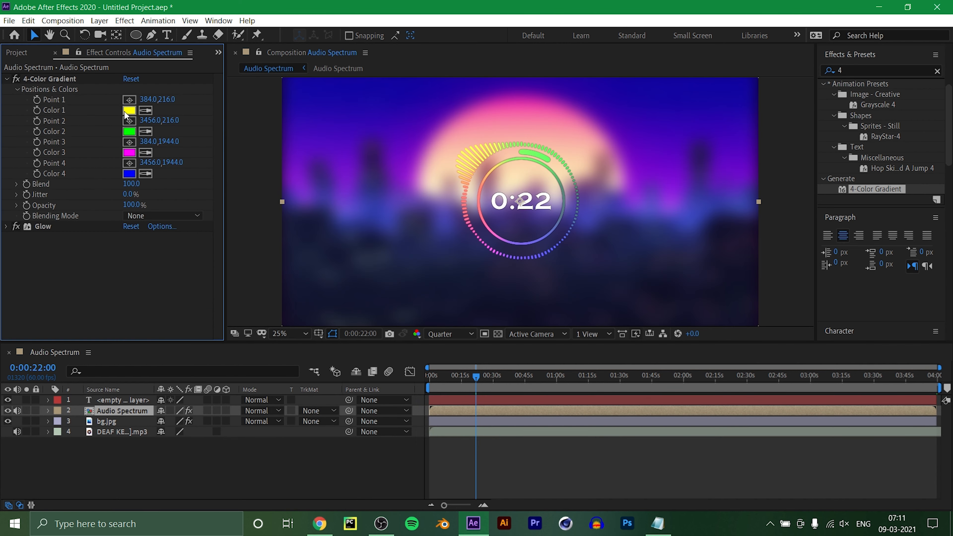
{"action": "left_click", "coordinate": [128, 111]}
{"action": "left_click", "coordinate": [303, 242]}
{"action": "left_click", "coordinate": [400, 220]}
Step: Delete the time counter text layer from the main composition
{"action": "left_click", "coordinate": [158, 400]}
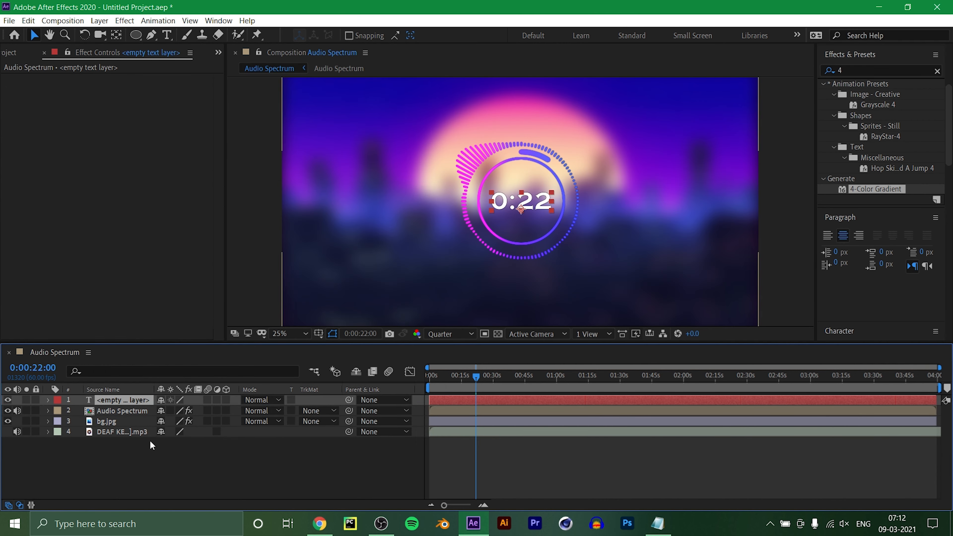
{"action": "right_click", "coordinate": [133, 402]}
{"action": "left_click", "coordinate": [124, 464]}
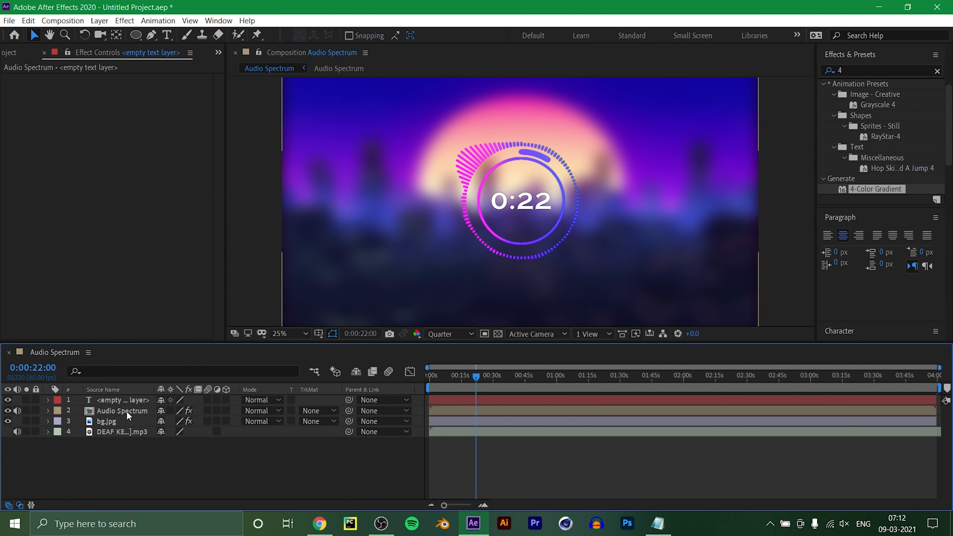
{"action": "left_click", "coordinate": [135, 400]}
{"action": "key", "text": "Delete"}
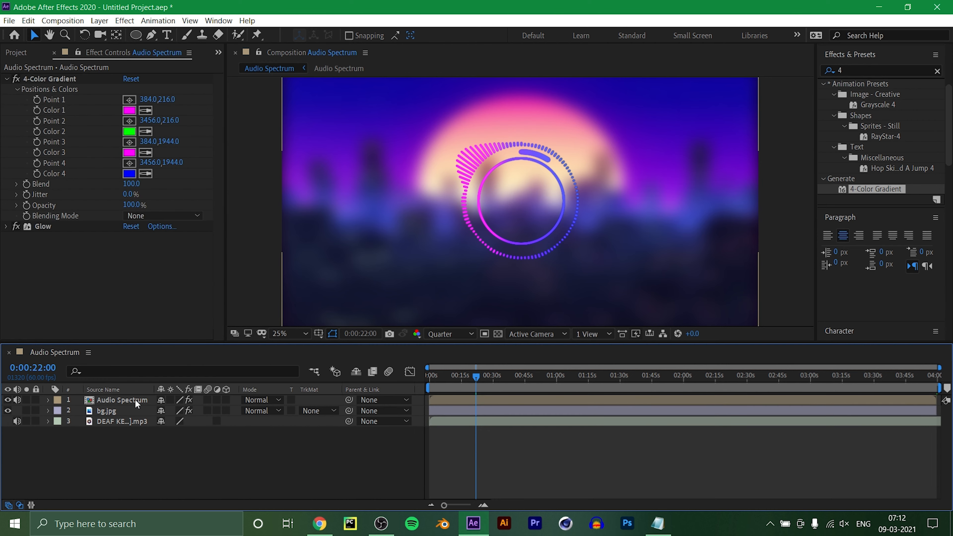
Step: Open the Audio Spectrum pre-composition and create a new empty text layer in it
{"action": "left_click", "coordinate": [135, 399]}
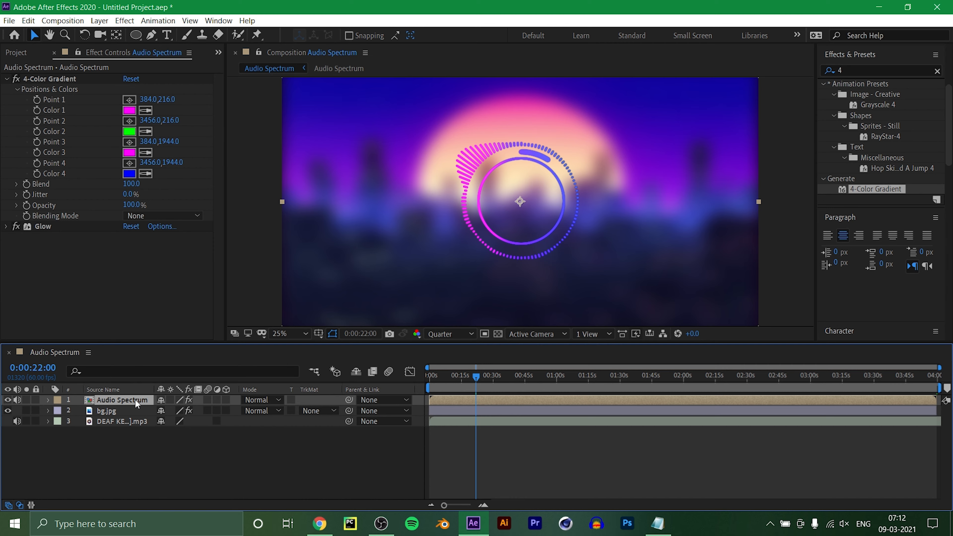
{"action": "double_click", "coordinate": [135, 399]}
{"action": "right_click", "coordinate": [332, 484]}
{"action": "mouse_move", "coordinate": [300, 331]}
{"action": "left_click", "coordinate": [211, 342]}
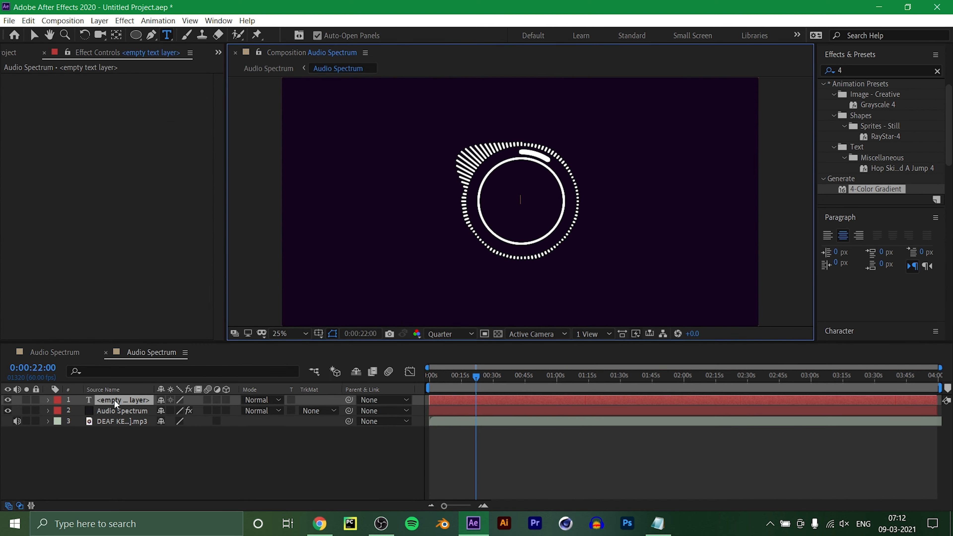
Step: Paste the time counter expression into the new text layer's Source Text property
{"action": "left_click", "coordinate": [49, 400]}
{"action": "left_click", "coordinate": [60, 412]}
{"action": "left_click", "coordinate": [80, 421], "text": "alt"}
{"action": "key", "text": "ctrl+v"}
Step: Scale the time counter text to 316%, centre it inside the inner ring, and return to the main composition
{"action": "left_click", "coordinate": [123, 399]}
{"action": "key", "text": "s"}
{"action": "left_click_drag", "start_coordinate": [176, 410], "coordinate": [283, 401]}
{"action": "key", "text": "v"}
{"action": "left_click_drag", "start_coordinate": [532, 192], "coordinate": [534, 200]}
{"action": "left_click", "coordinate": [106, 352]}
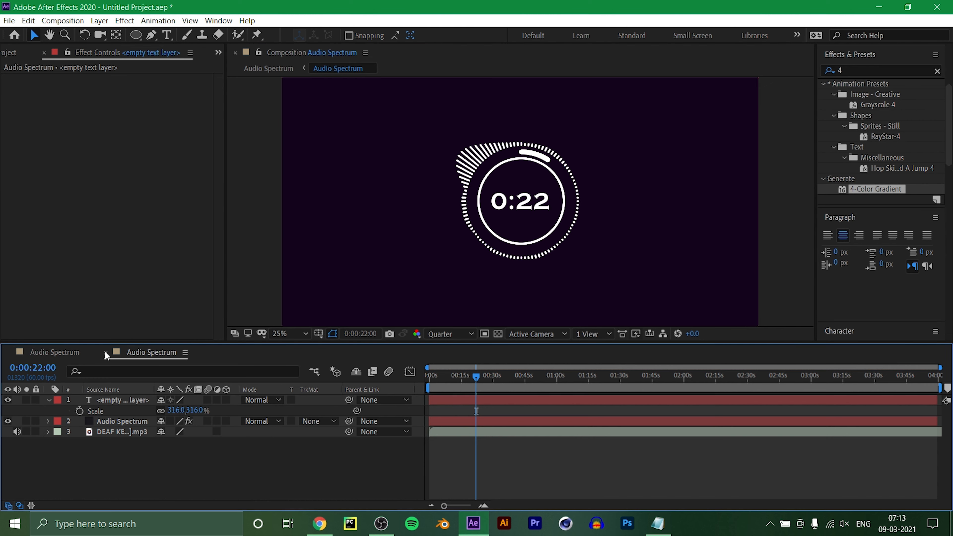
{"action": "left_click", "coordinate": [209, 497]}
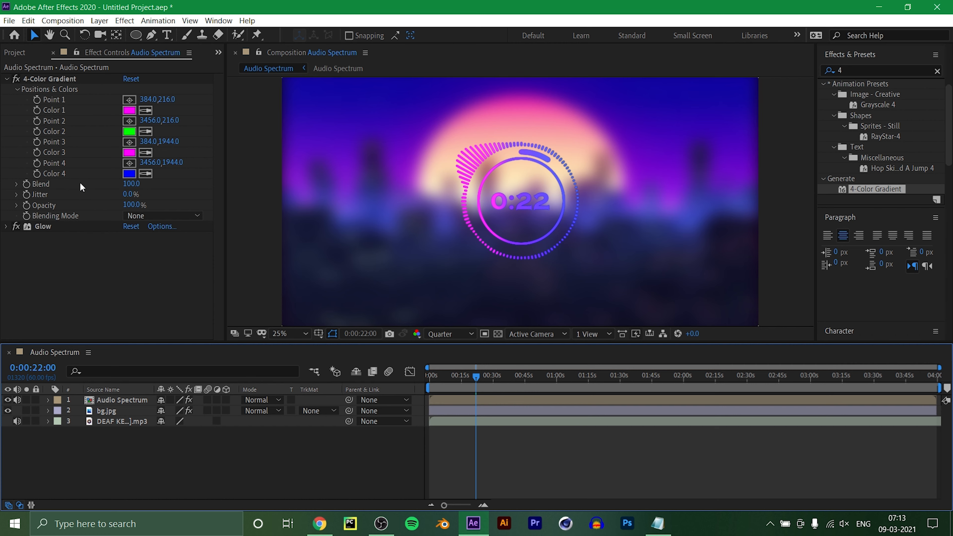
Step: Set the gradient's Color 3 to light blue and Color 4 to violet
{"action": "left_click", "coordinate": [130, 152]}
{"action": "left_click_drag", "start_coordinate": [240, 224], "coordinate": [211, 214]}
{"action": "left_click_drag", "start_coordinate": [303, 268], "coordinate": [375, 283]}
{"action": "left_click", "coordinate": [402, 219]}
{"action": "left_click", "coordinate": [129, 173]}
{"action": "left_click_drag", "start_coordinate": [311, 272], "coordinate": [312, 258]}
{"action": "left_click", "coordinate": [403, 219]}
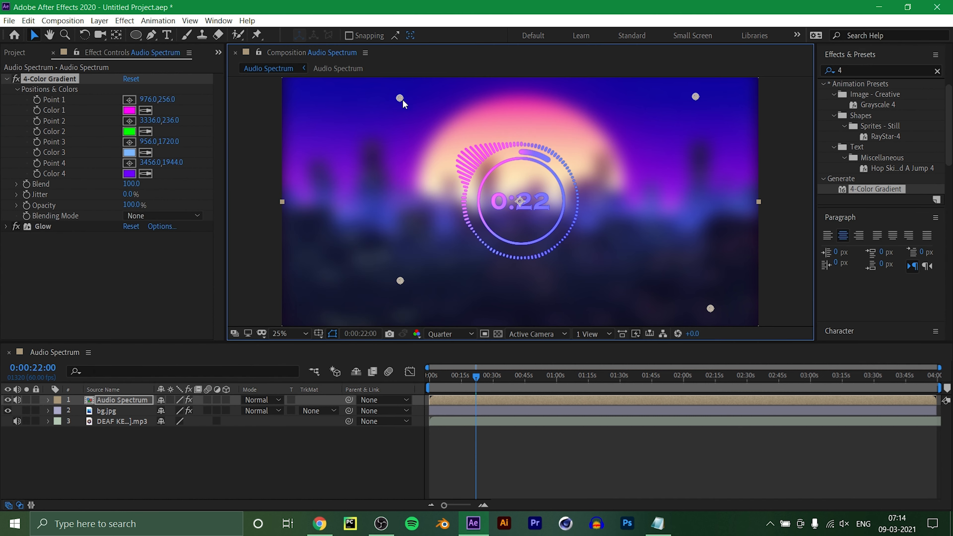
Step: Move gradient Point 1 to about 944, 212 and Point 4 to about 2868, 1564, and preview the result at 0:01:02:47
{"action": "left_click_drag", "start_coordinate": [402, 99], "coordinate": [398, 93]}
{"action": "left_click_drag", "start_coordinate": [710, 308], "coordinate": [636, 263]}
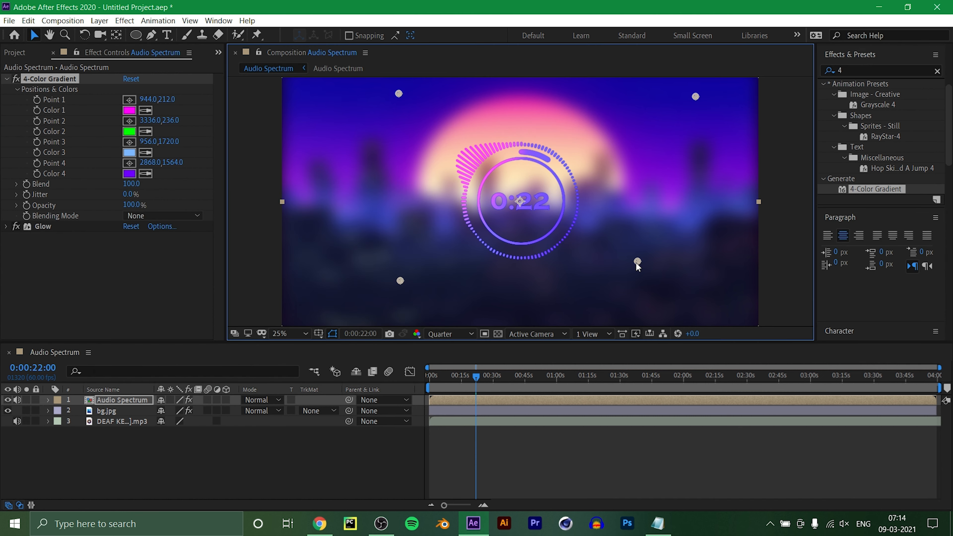
{"action": "left_click", "coordinate": [376, 478]}
{"action": "left_click_drag", "start_coordinate": [475, 377], "coordinate": [562, 390]}
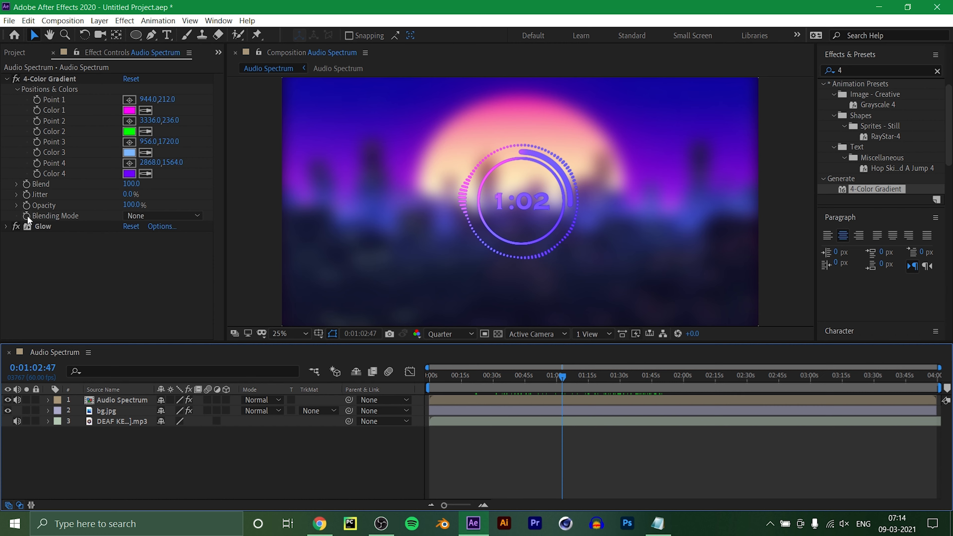
Step: Set the Glow effect's intensity to 5 and radius to 20, and collapse the 4-Color Gradient settings
{"action": "left_click", "coordinate": [7, 226]}
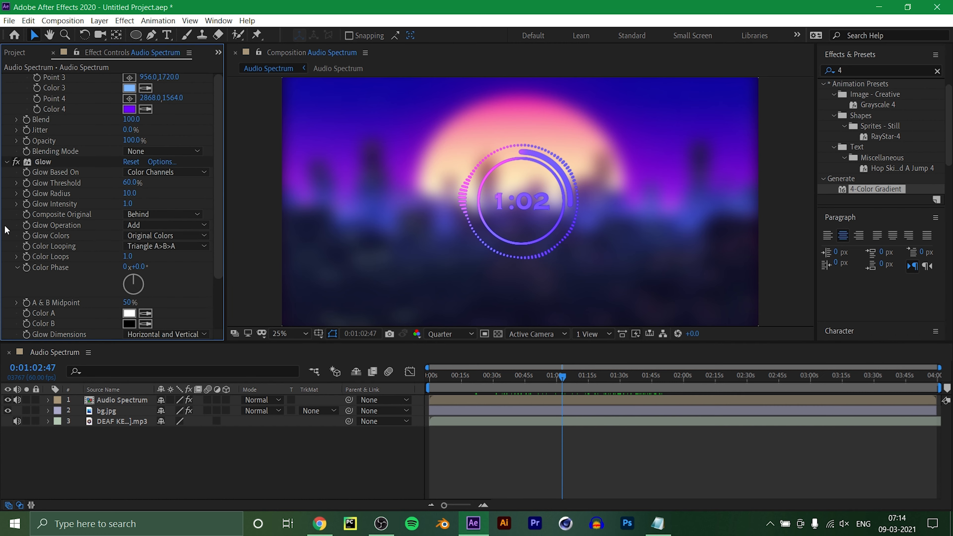
{"action": "scroll", "coordinate": [24, 221], "scroll_direction": "down", "scroll_amount": 3}
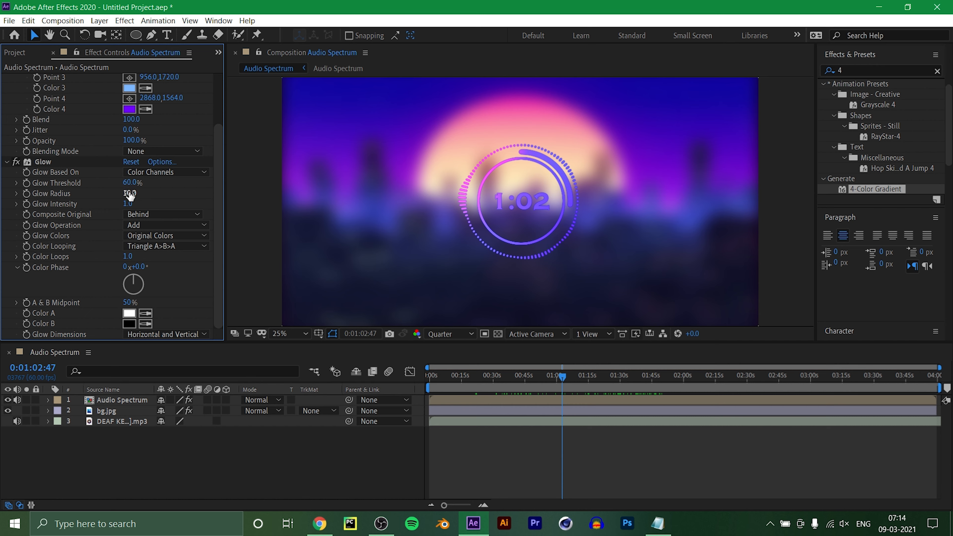
{"action": "left_click", "coordinate": [126, 204]}
{"action": "type", "text": "5"}
{"action": "key", "text": "Return"}
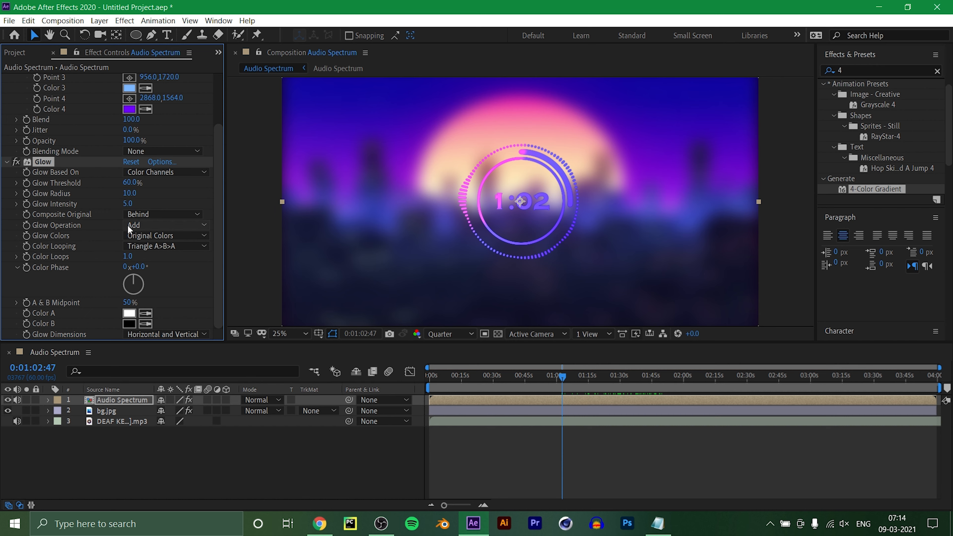
{"action": "scroll", "coordinate": [118, 236], "scroll_direction": "up", "scroll_amount": 3}
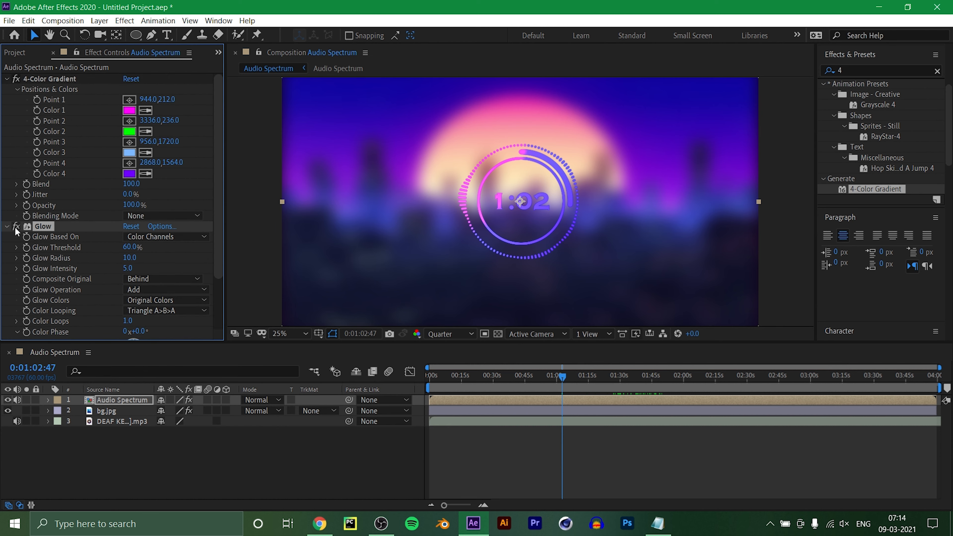
{"action": "left_click", "coordinate": [8, 227]}
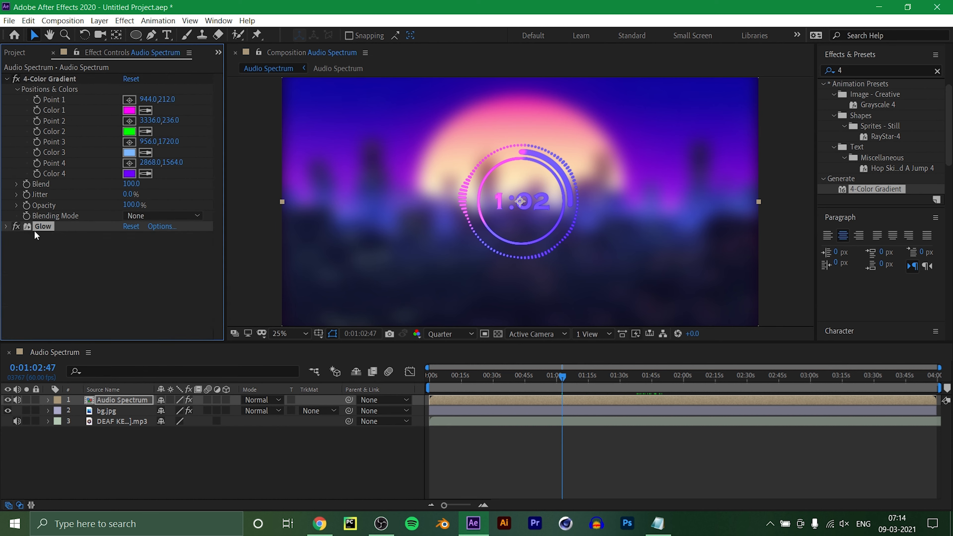
{"action": "left_click", "coordinate": [7, 79]}
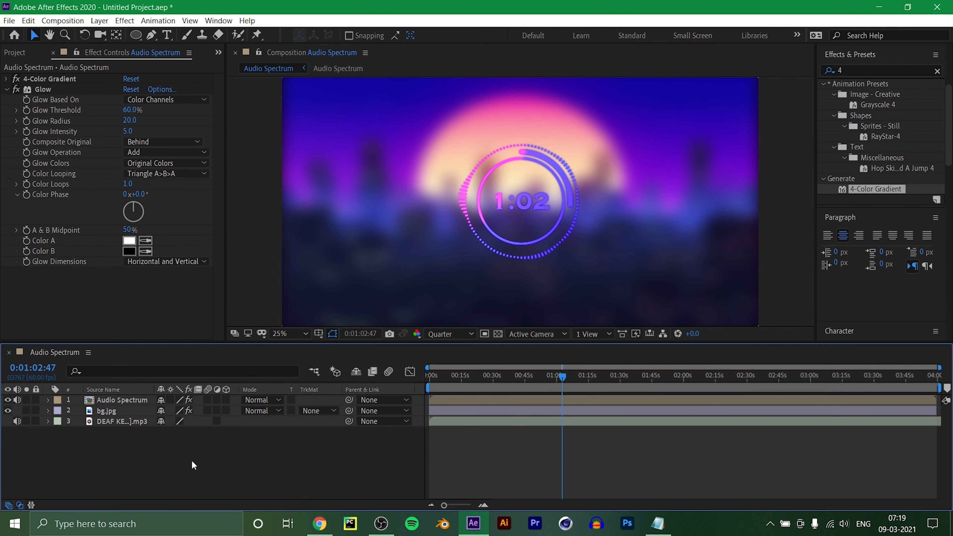
Step: Set the Audio Spectrum layer's blending mode to Screen and move the playhead to 0:03:06:54 to preview it
{"action": "left_click", "coordinate": [276, 404]}
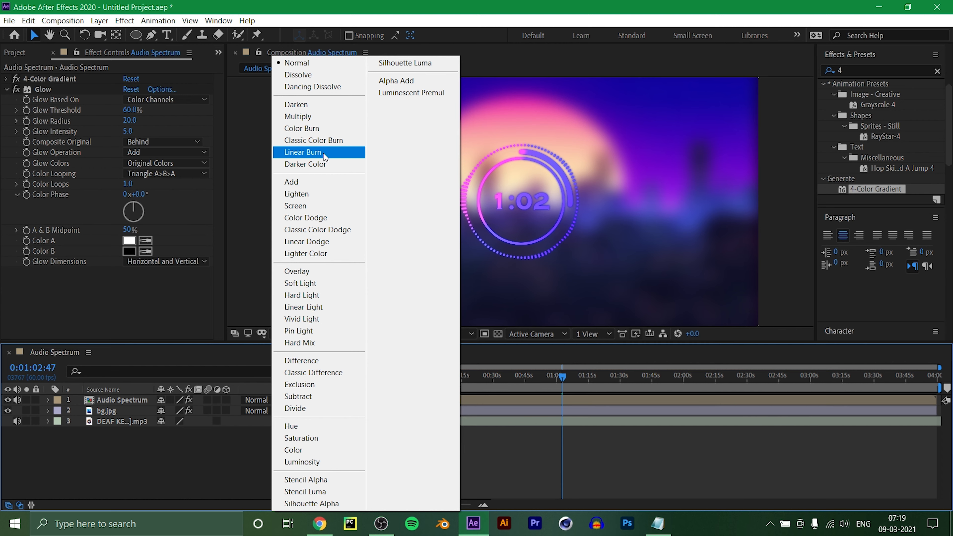
{"action": "left_click", "coordinate": [325, 202]}
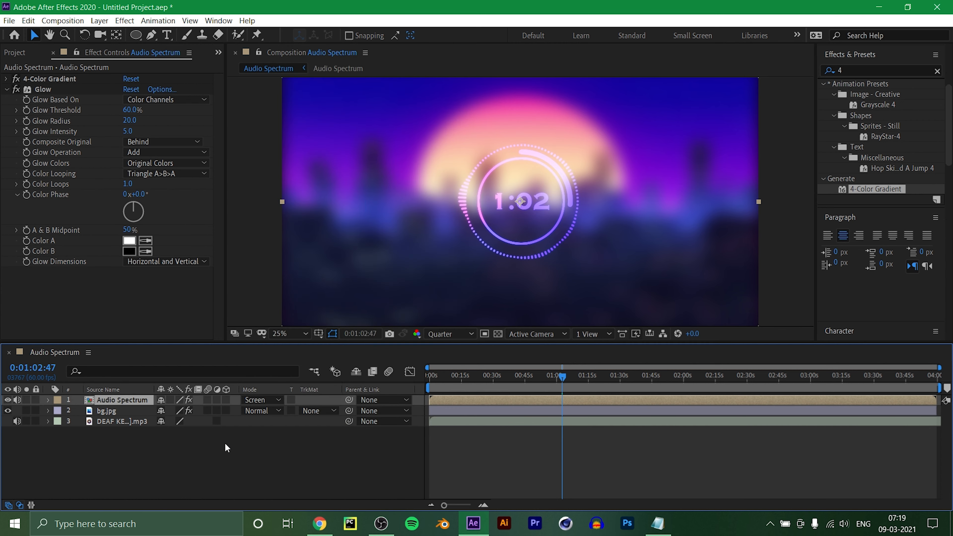
{"action": "left_click", "coordinate": [234, 467]}
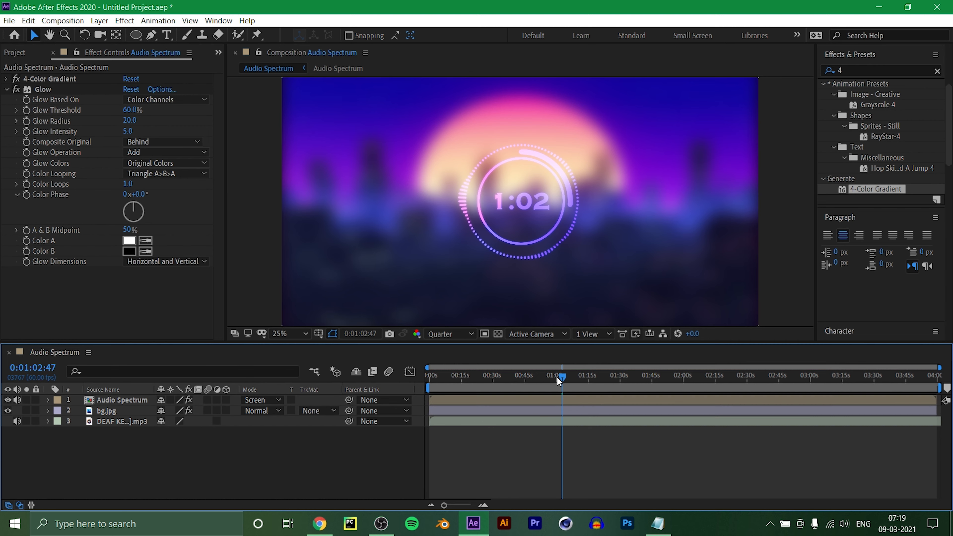
{"action": "left_click_drag", "start_coordinate": [561, 375], "coordinate": [825, 404]}
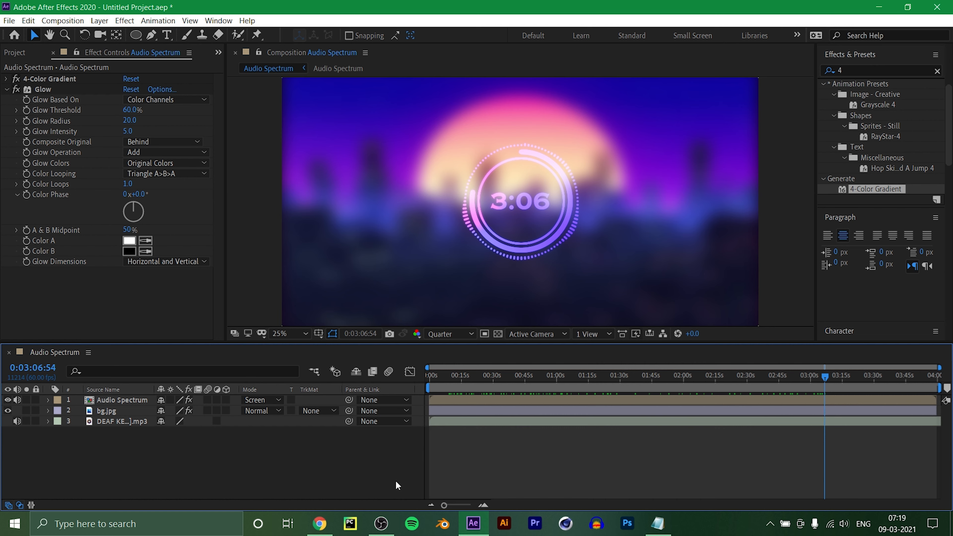
{"action": "left_click", "coordinate": [9, 20]}
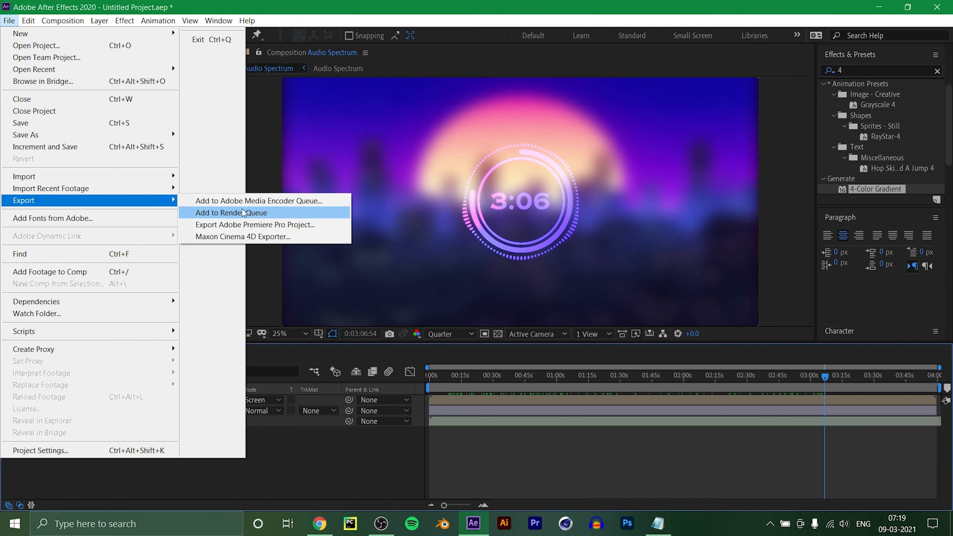
{"action": "left_click", "coordinate": [333, 453]}
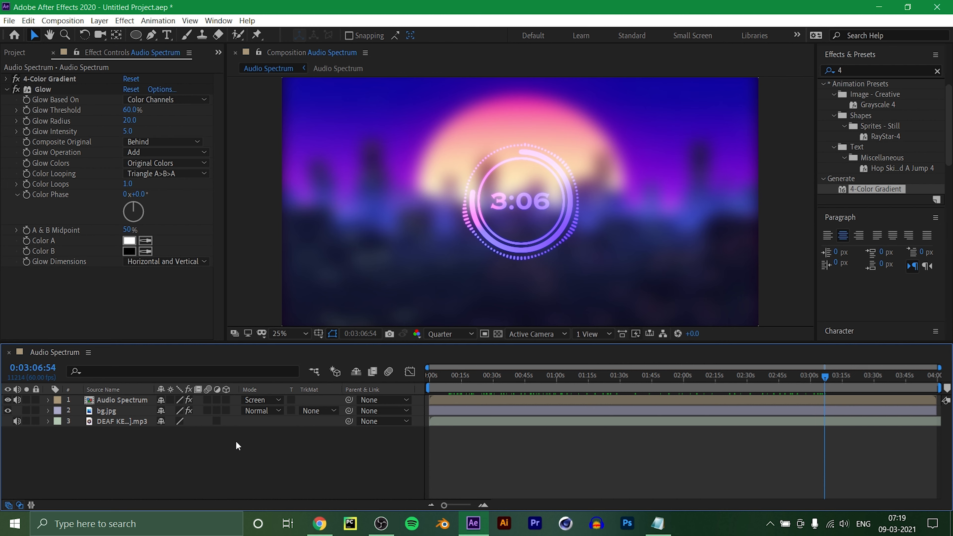
Step: Duplicate the Audio Spectrum layer and rename the lower copy "Audio Rays"
{"action": "left_click", "coordinate": [125, 400]}
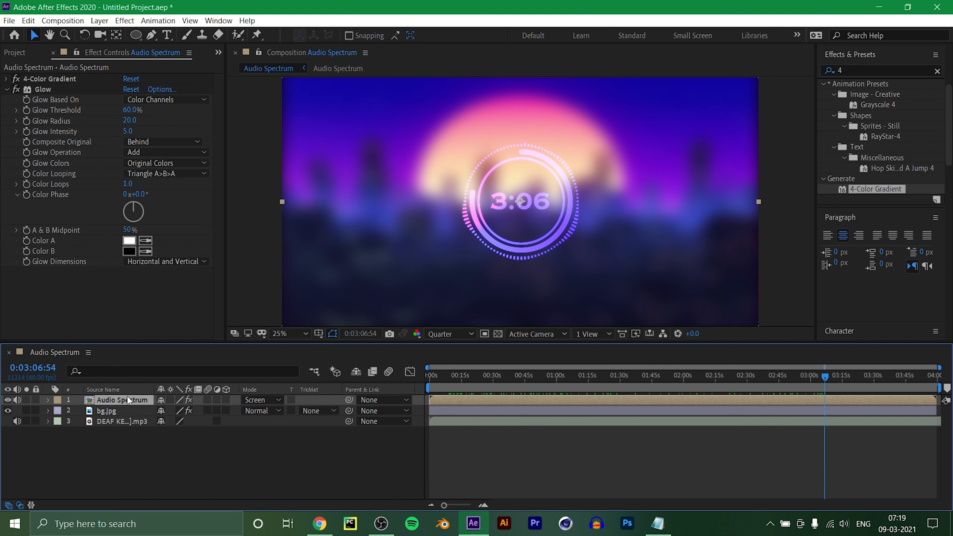
{"action": "key", "text": "ctrl+d"}
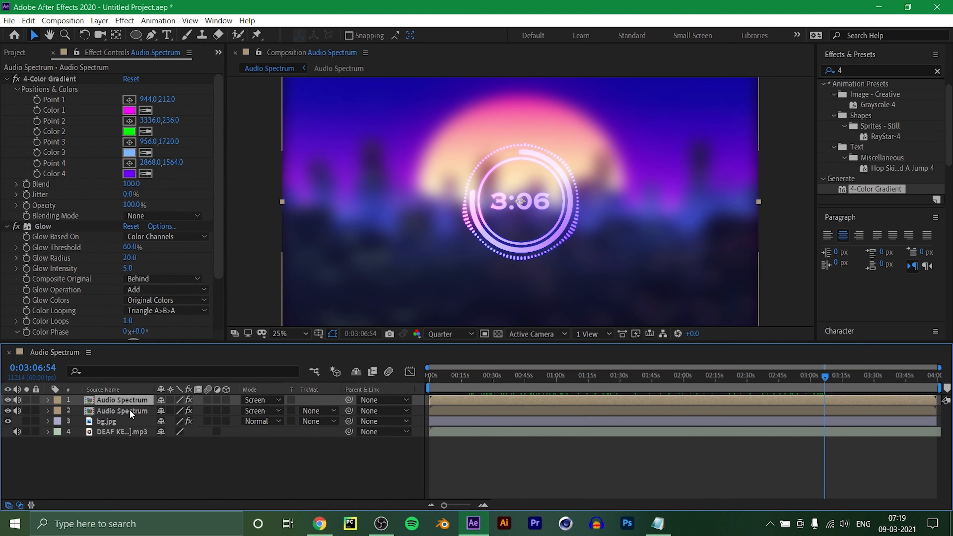
{"action": "left_click", "coordinate": [129, 410]}
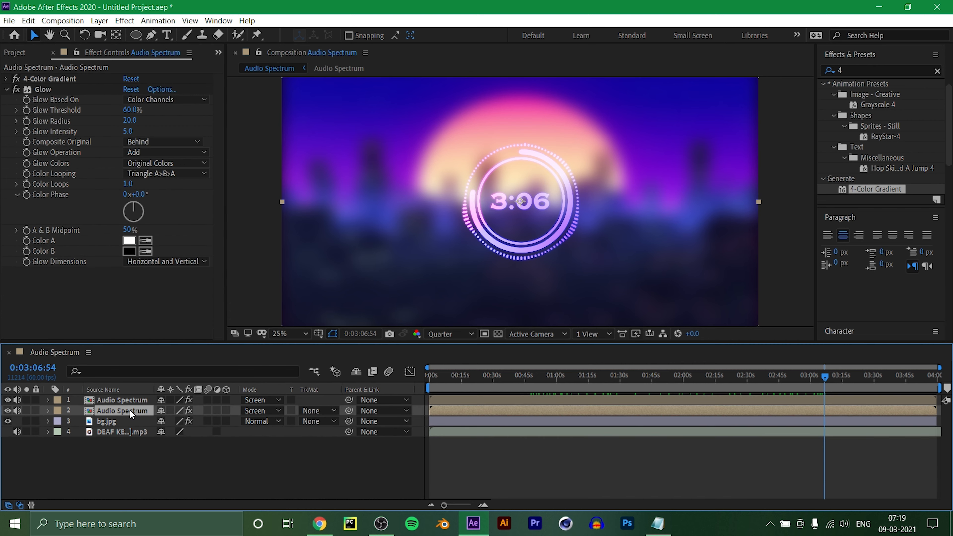
{"action": "key", "text": "Return"}
{"action": "type", "text": "A"}
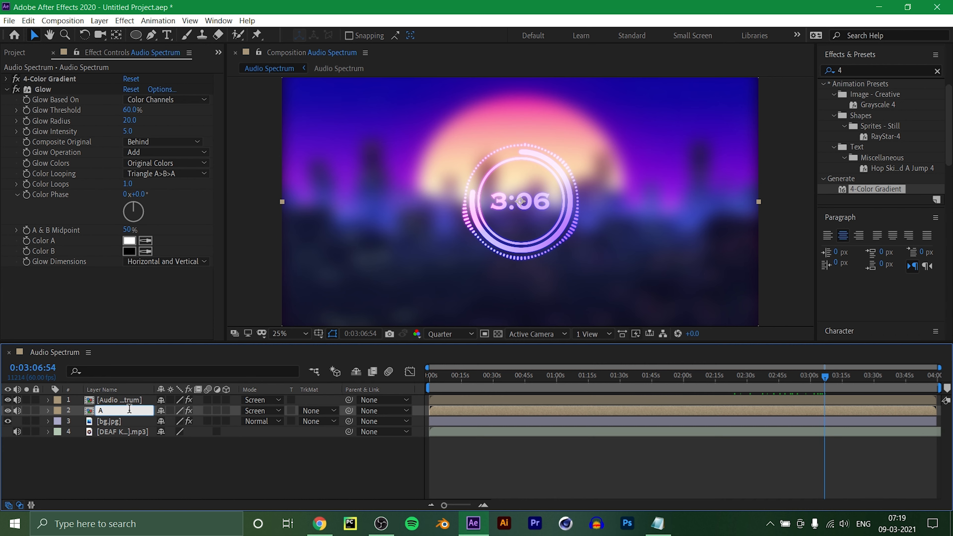
{"action": "type", "text": "udio Rays"}
{"action": "key", "text": "Return"}
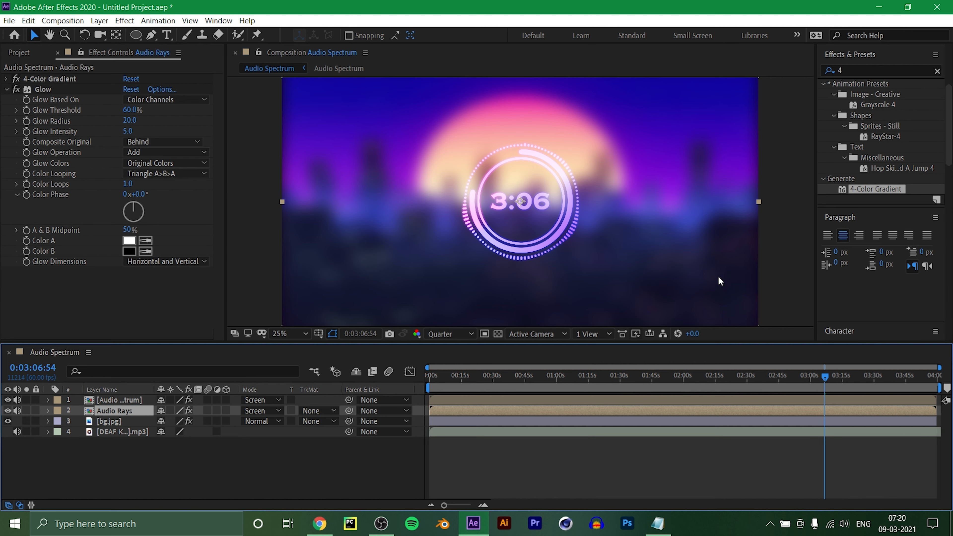
Step: Find the CC Light Burst 2.5 effect and apply it to the Audio Rays layer
{"action": "left_click", "coordinate": [849, 70]}
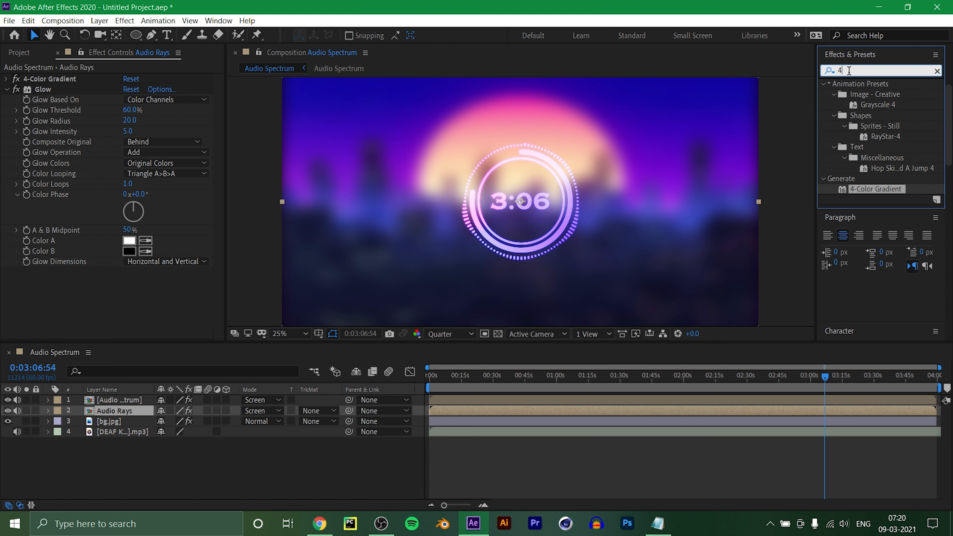
{"action": "key", "text": "BackSpace"}
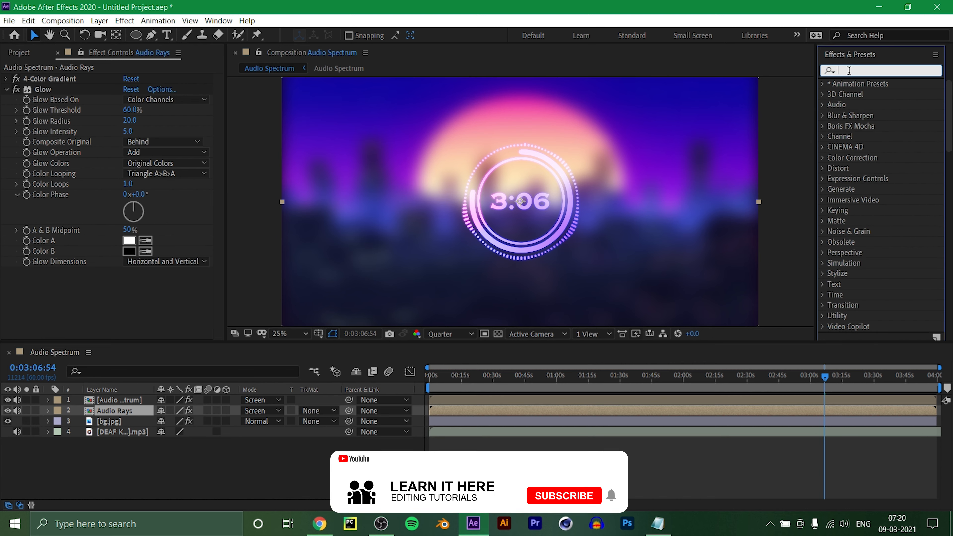
{"action": "type", "text": "cc "}
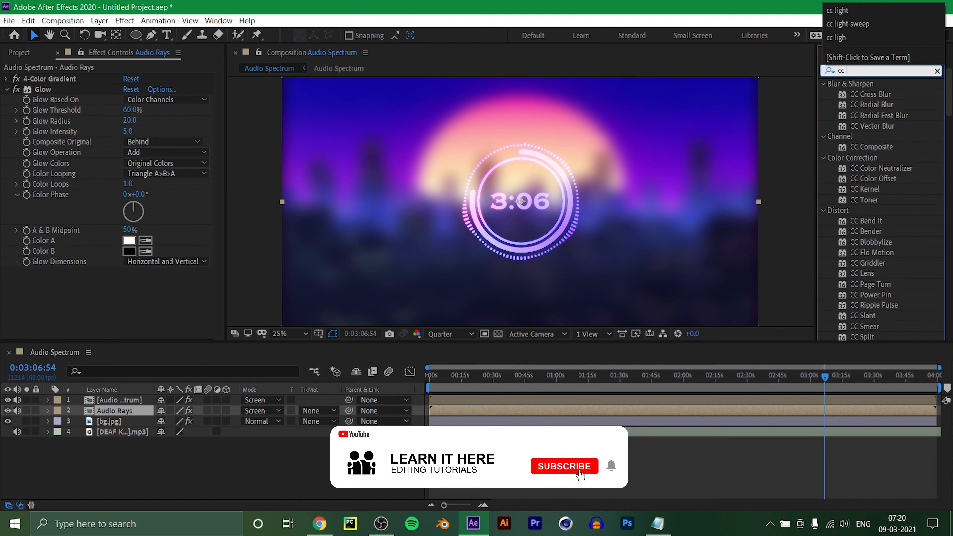
{"action": "type", "text": "light"}
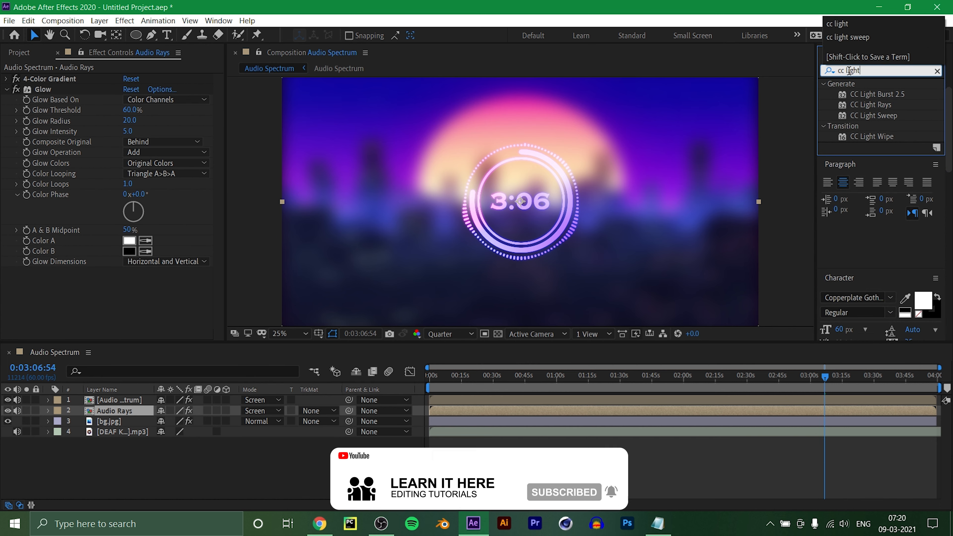
{"action": "left_click_drag", "start_coordinate": [891, 93], "coordinate": [132, 405]}
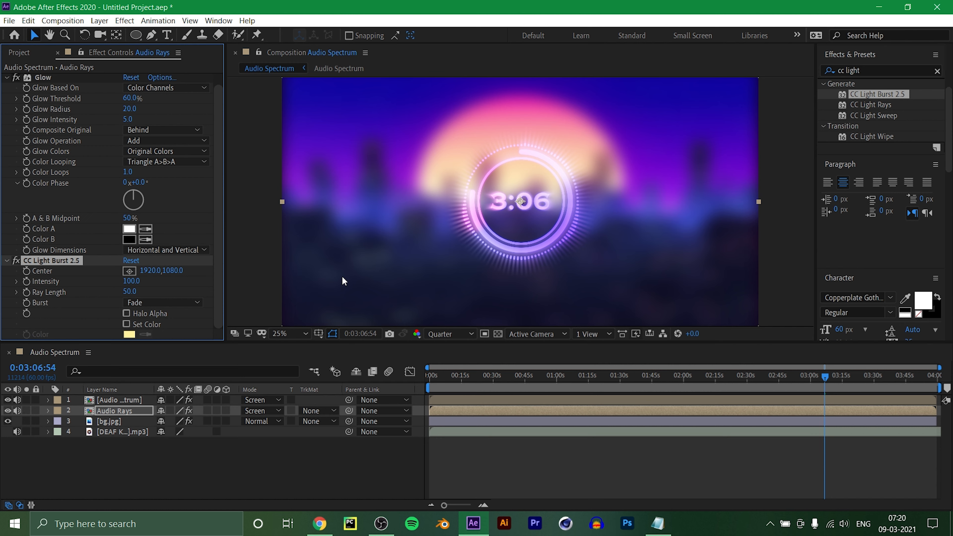
Step: Collapse the Glow settings and set CC Light Burst 2.5's Ray Length to 100
{"action": "left_click", "coordinate": [7, 78]}
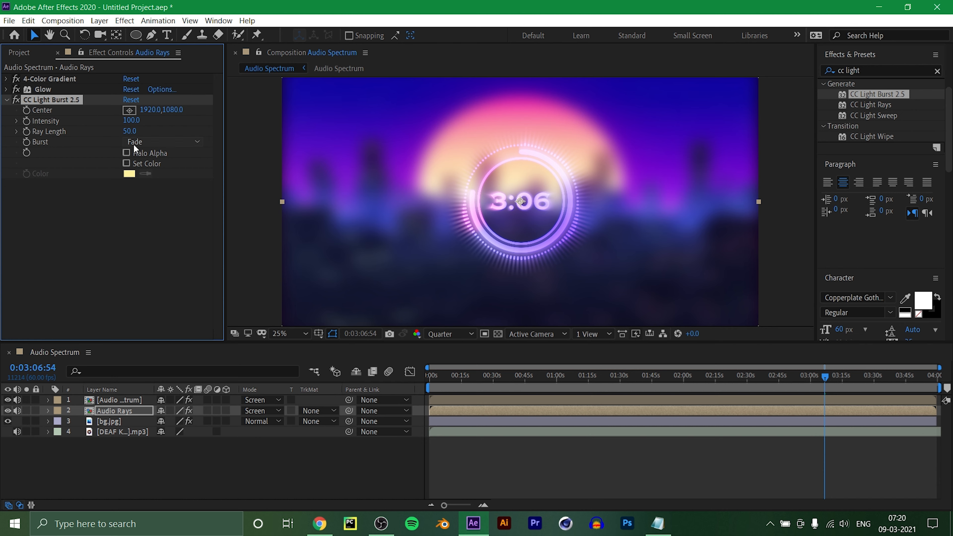
{"action": "left_click", "coordinate": [131, 131]}
{"action": "type", "text": "1"}
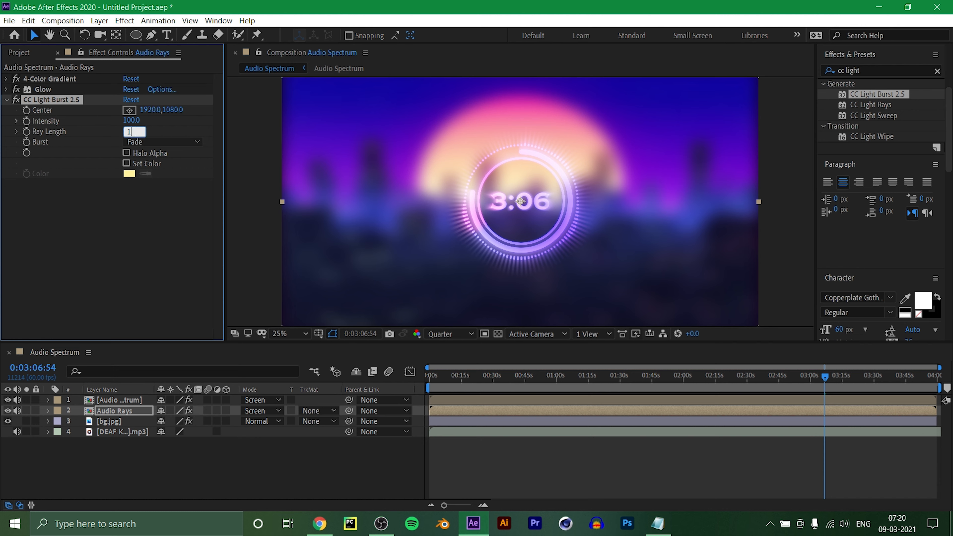
{"action": "key", "text": "Return"}
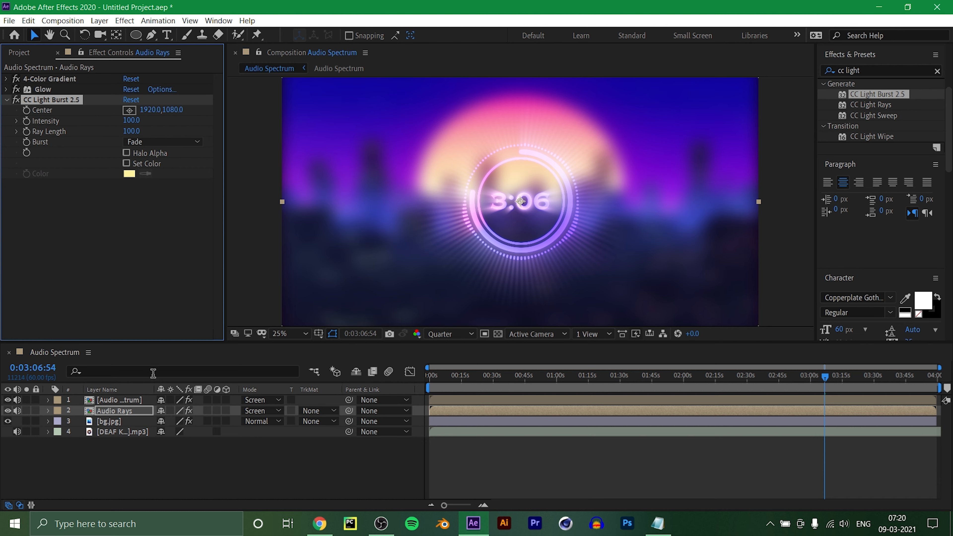
Step: Scale the Audio Rays layer to 90% and collapse its layer properties and the CC Light Burst 2.5 settings
{"action": "left_click", "coordinate": [132, 409]}
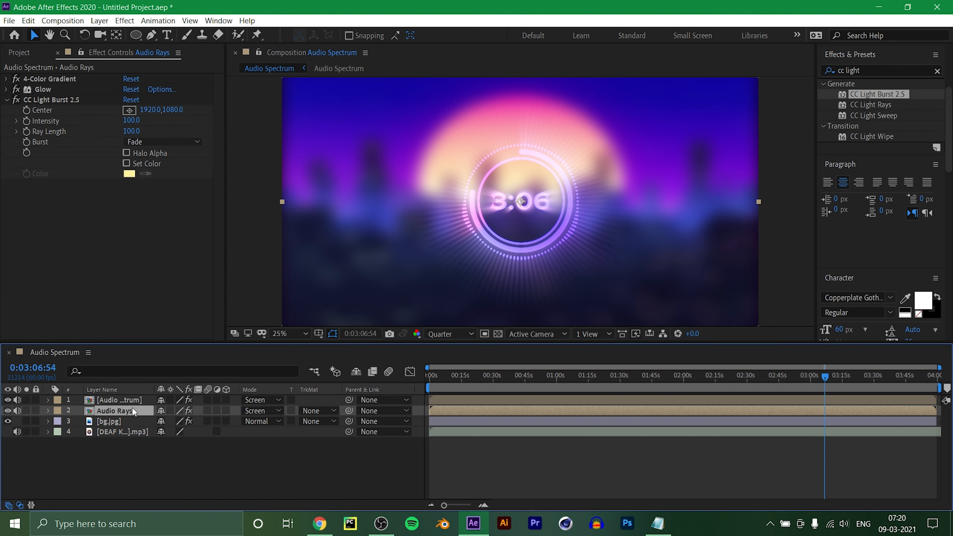
{"action": "key", "text": "s"}
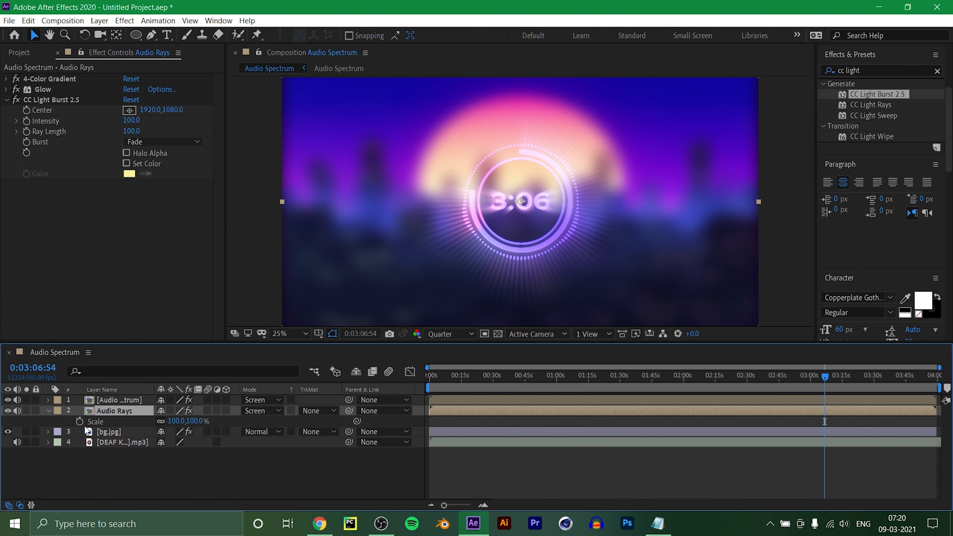
{"action": "left_click", "coordinate": [176, 421]}
{"action": "type", "text": "90"}
{"action": "key", "text": "Return"}
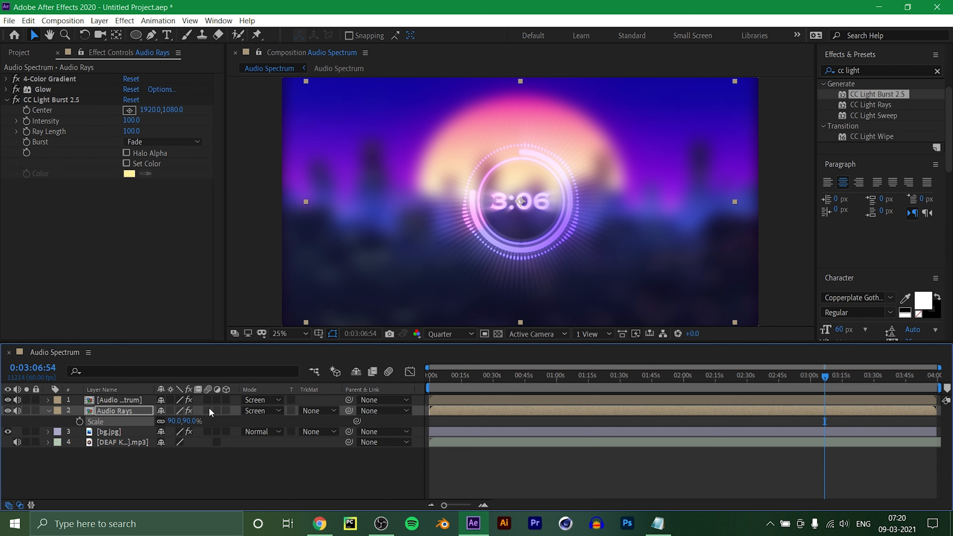
{"action": "left_click", "coordinate": [299, 458]}
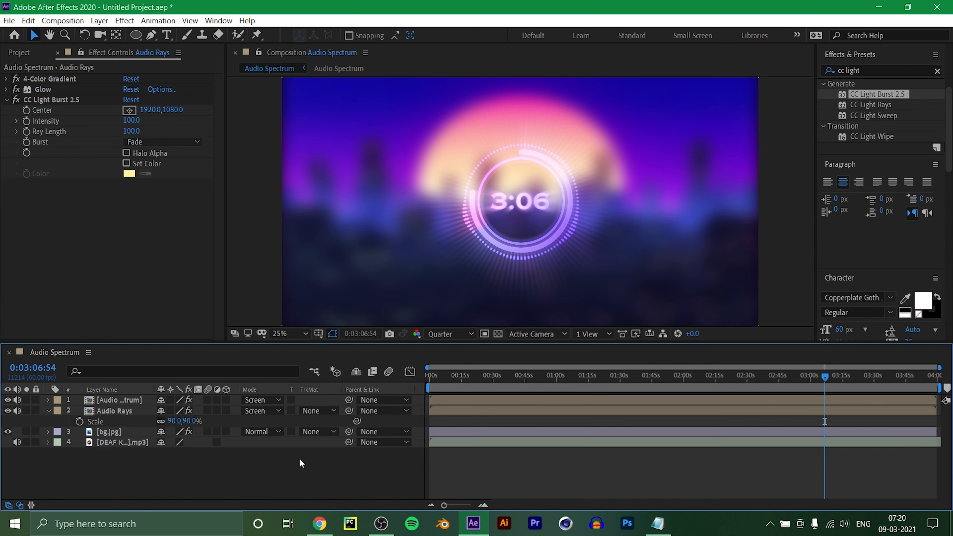
{"action": "left_click", "coordinate": [48, 410]}
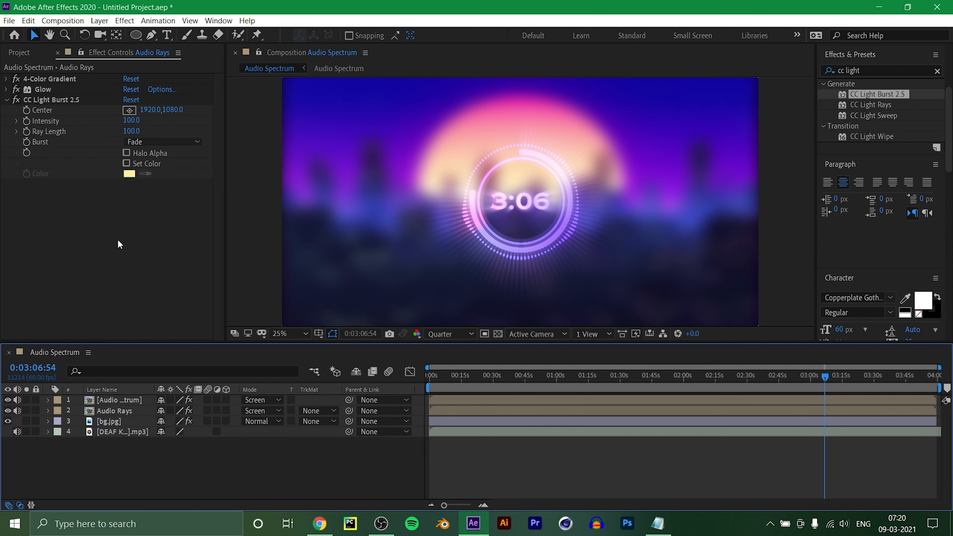
{"action": "left_click", "coordinate": [6, 100]}
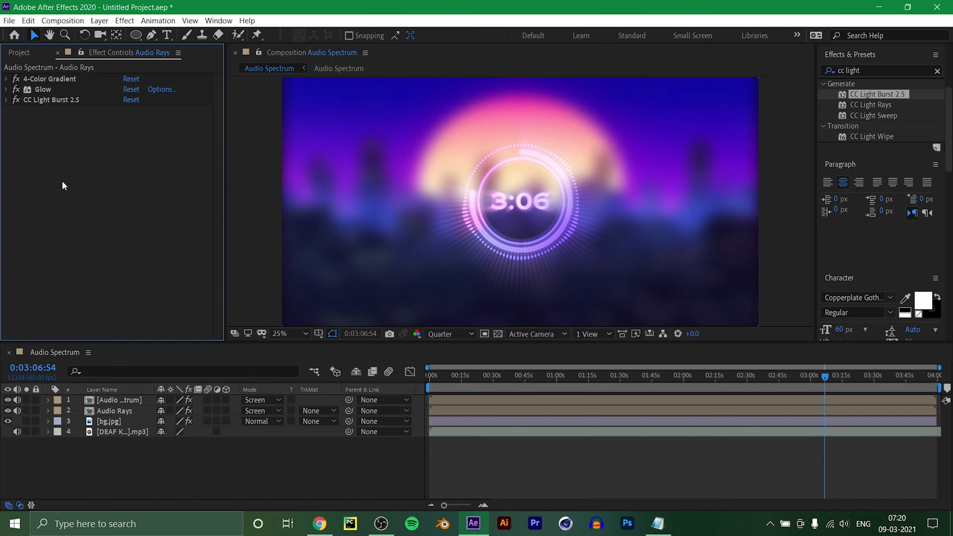
Step: Find the Hue/Saturation effect and apply it to the bg.jpg layer
{"action": "left_click", "coordinate": [867, 70]}
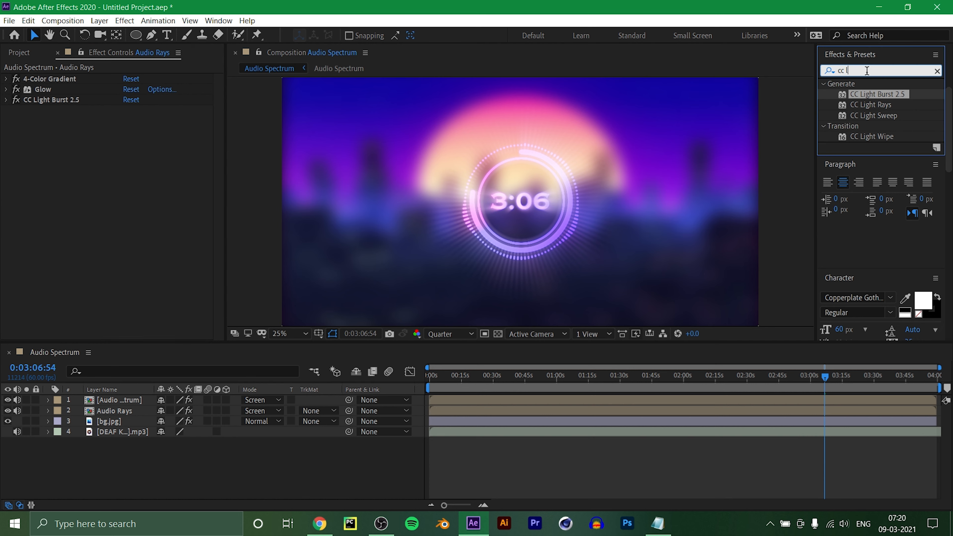
{"action": "key", "text": "BackSpace"}
{"action": "key", "text": "BackSpace"}
{"action": "key", "text": "BackSpace"}
{"action": "key", "text": "BackSpace"}
{"action": "type", "text": "hue"}
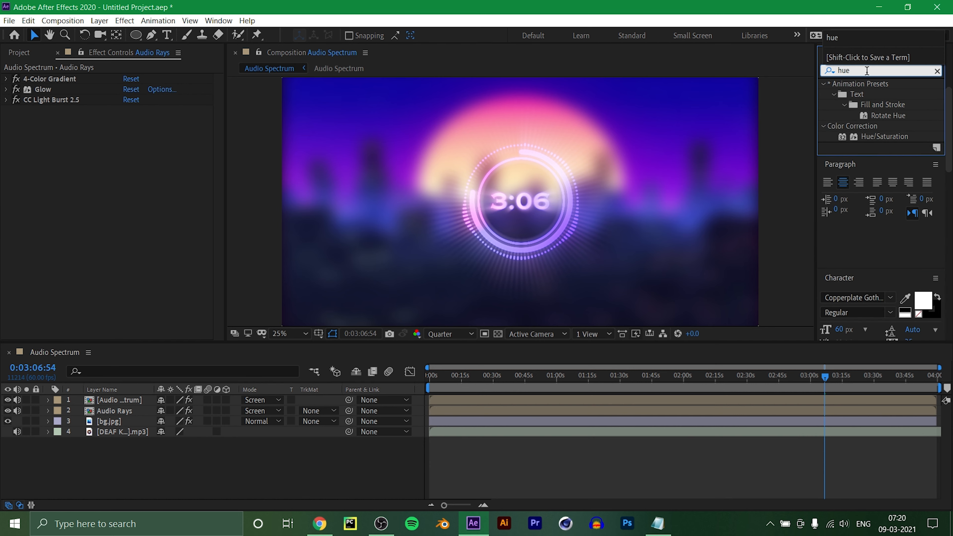
{"action": "left_click", "coordinate": [877, 137]}
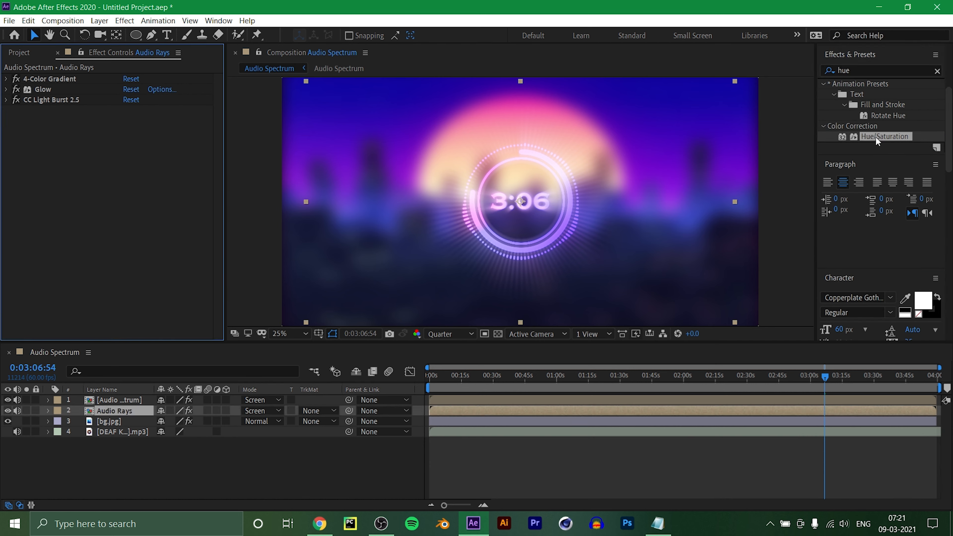
{"action": "left_click_drag", "start_coordinate": [877, 138], "coordinate": [140, 427]}
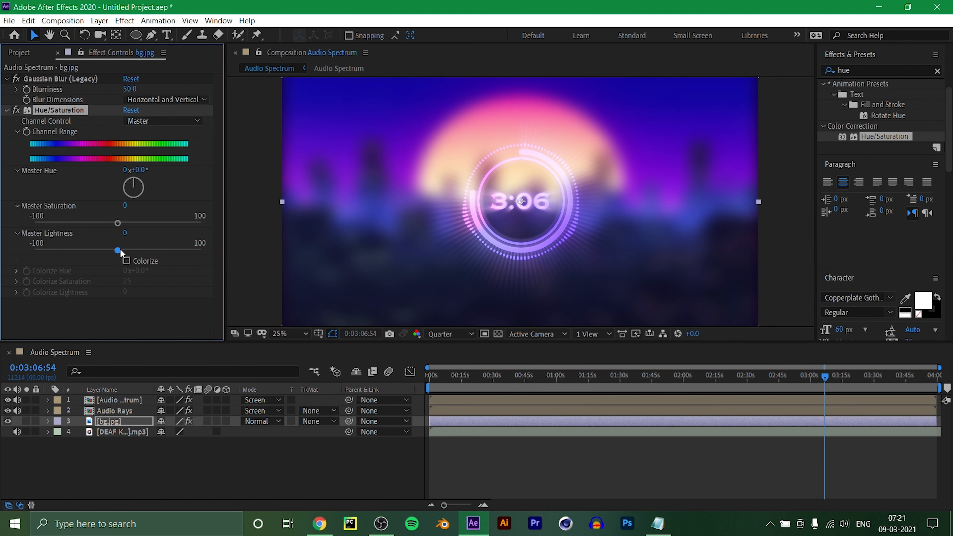
Step: Darken the background by setting Hue/Saturation's Master Lightness to -70
{"action": "left_click_drag", "start_coordinate": [117, 251], "coordinate": [64, 266]}
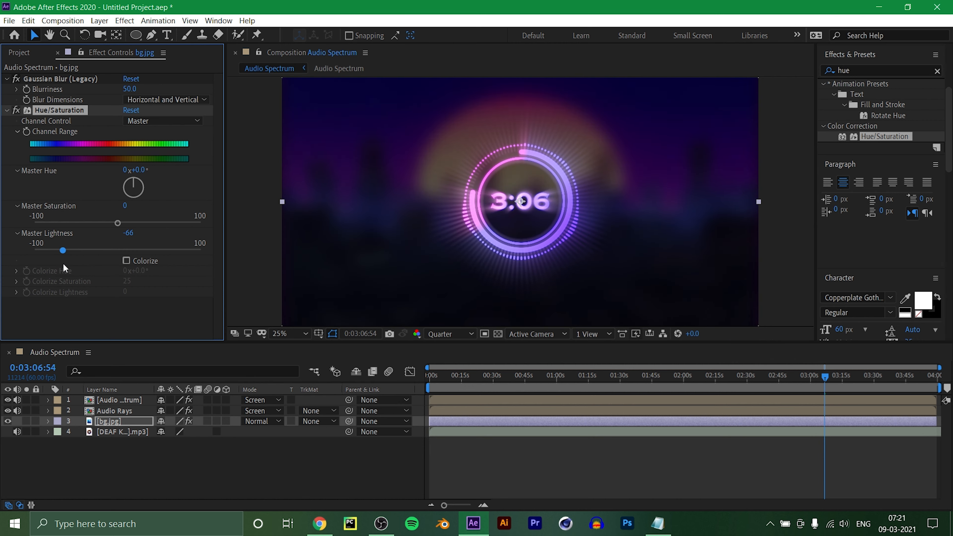
{"action": "left_click", "coordinate": [128, 230]}
{"action": "type", "text": "-70"}
{"action": "key", "text": "Return"}
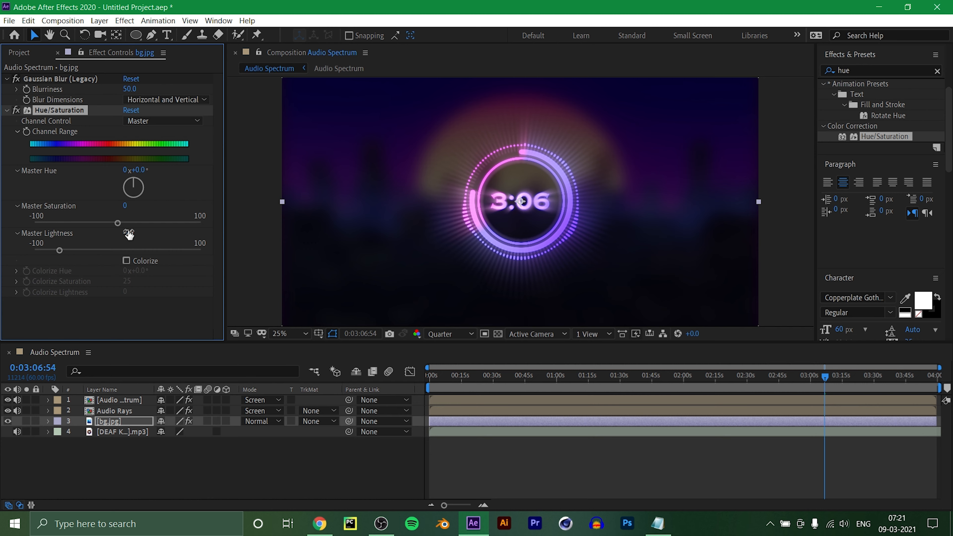
{"action": "left_click", "coordinate": [165, 472]}
Step: Add the expression wiggle(2,10) to bg.jpg's Position and scrub to 0:02:29:56 to preview the motion
{"action": "left_click", "coordinate": [116, 422]}
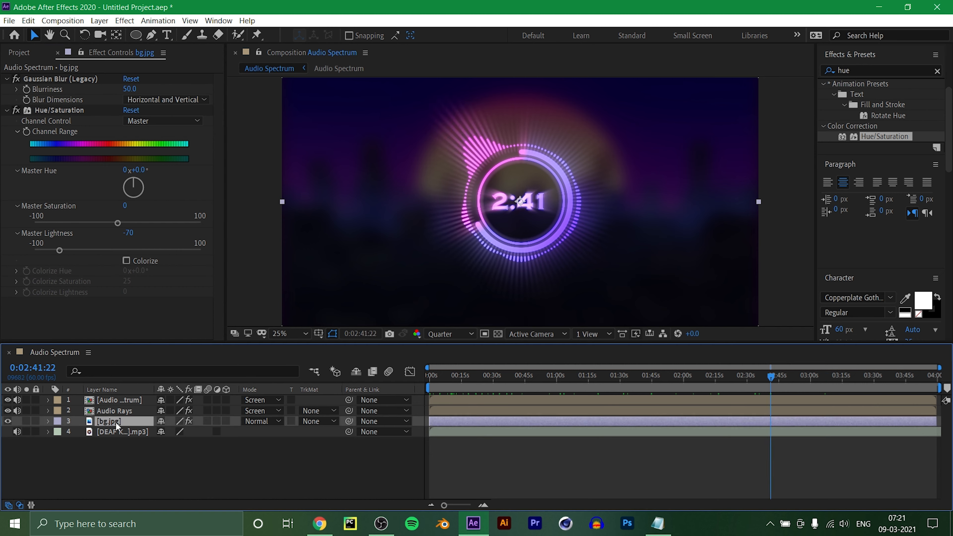
{"action": "left_click", "coordinate": [48, 421]}
{"action": "left_click", "coordinate": [60, 442]}
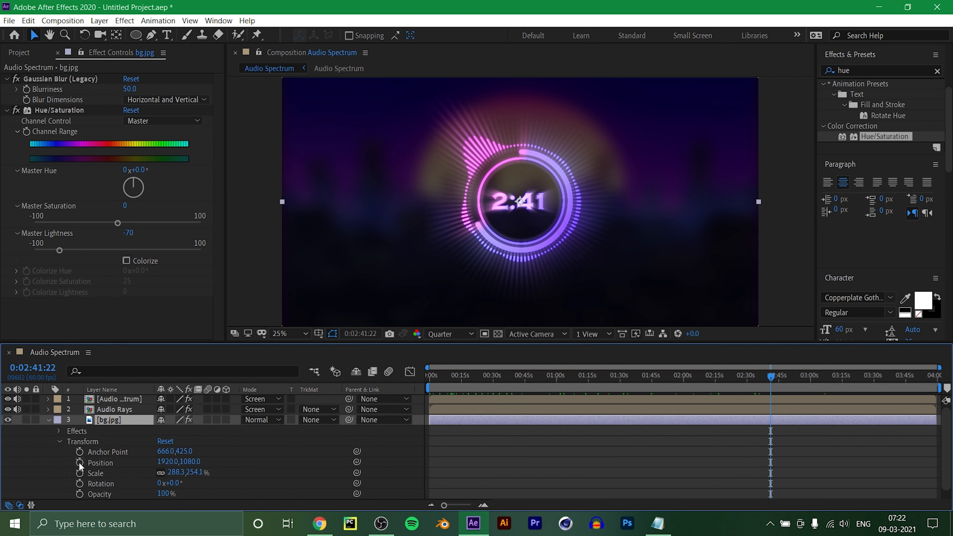
{"action": "scroll", "coordinate": [80, 466], "scroll_direction": "down", "scroll_amount": 1}
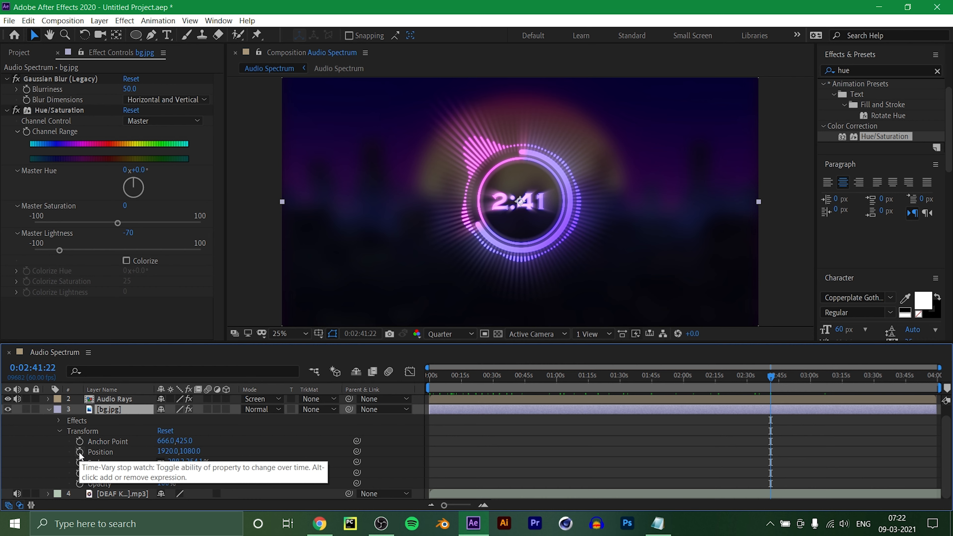
{"action": "left_click", "coordinate": [80, 452], "text": "alt"}
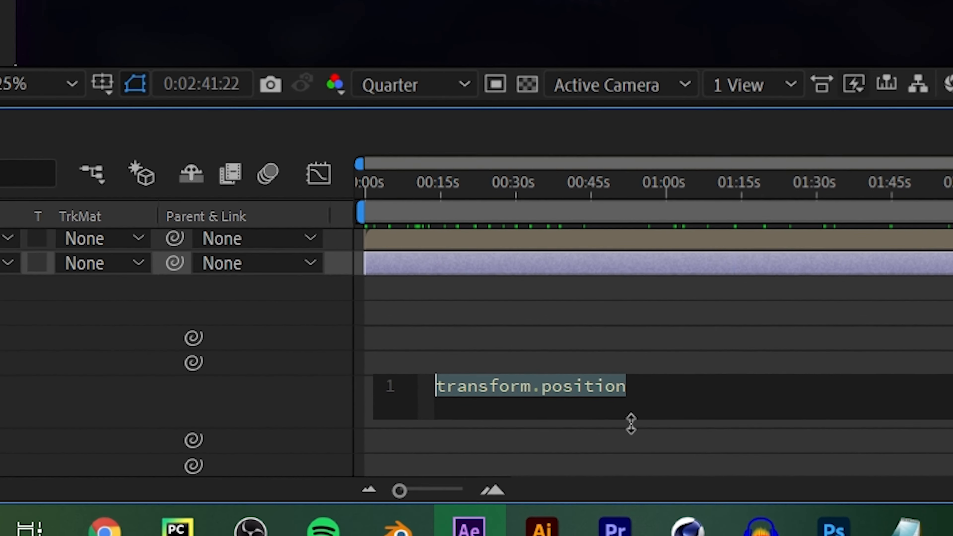
{"action": "type", "text": "wigg"}
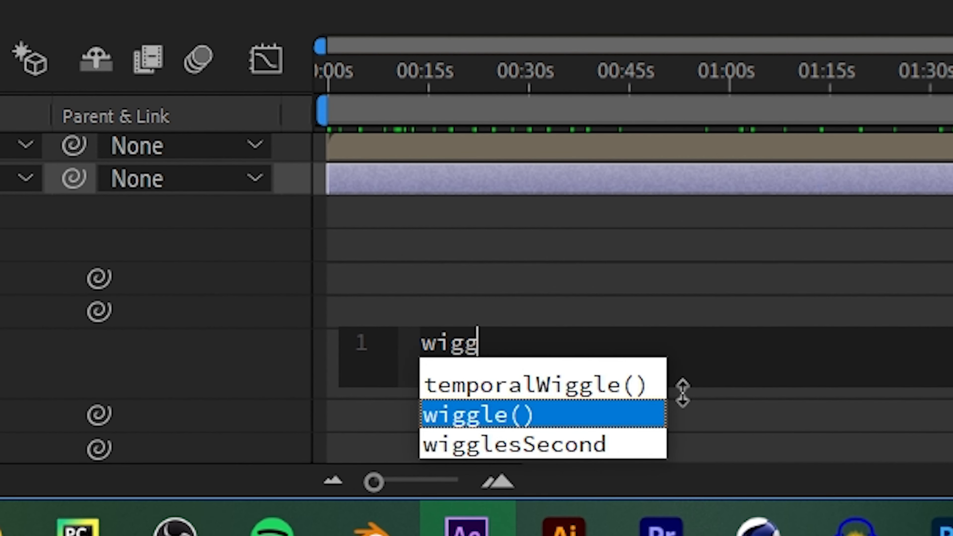
{"action": "type", "text": "le"}
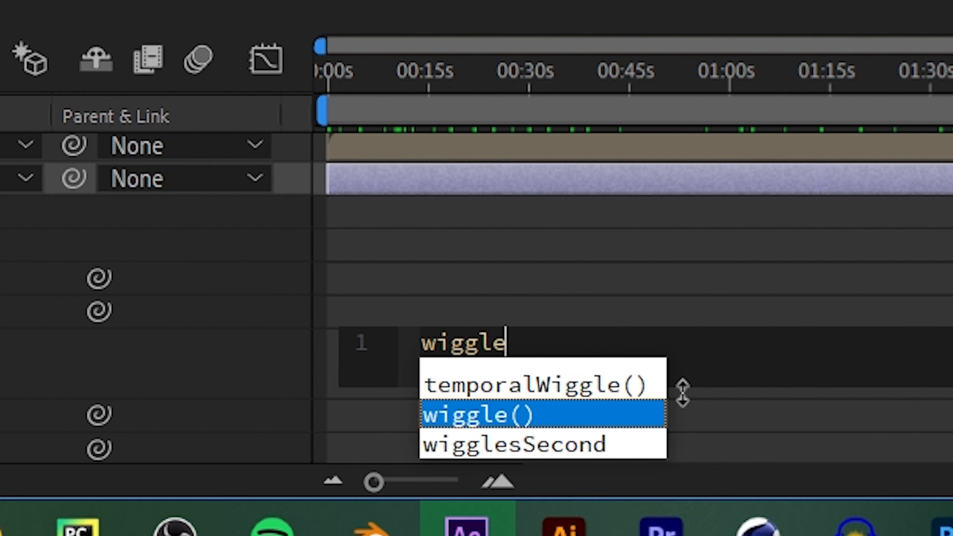
{"action": "key", "text": "Return"}
{"action": "type", "text": "2,10"}
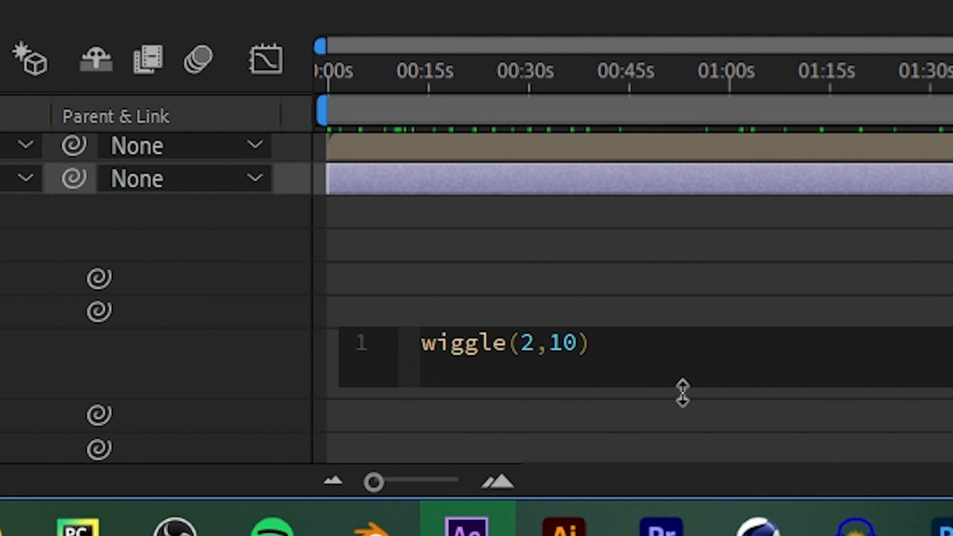
{"action": "left_click", "coordinate": [267, 355]}
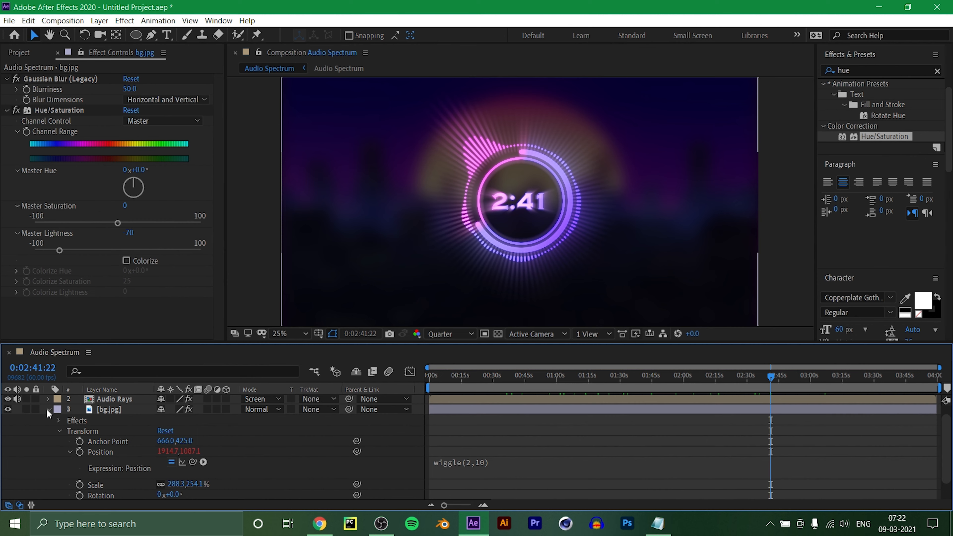
{"action": "left_click_drag", "start_coordinate": [400, 174], "coordinate": [521, 175]}
{"action": "left_click_drag", "start_coordinate": [494, 376], "coordinate": [745, 376]}
Step: Enlarge the bg.jpg layer to a scale of about 322.3, 284.1% so its edges extend past the frame
{"action": "left_click", "coordinate": [112, 421]}
{"action": "key", "text": "s"}
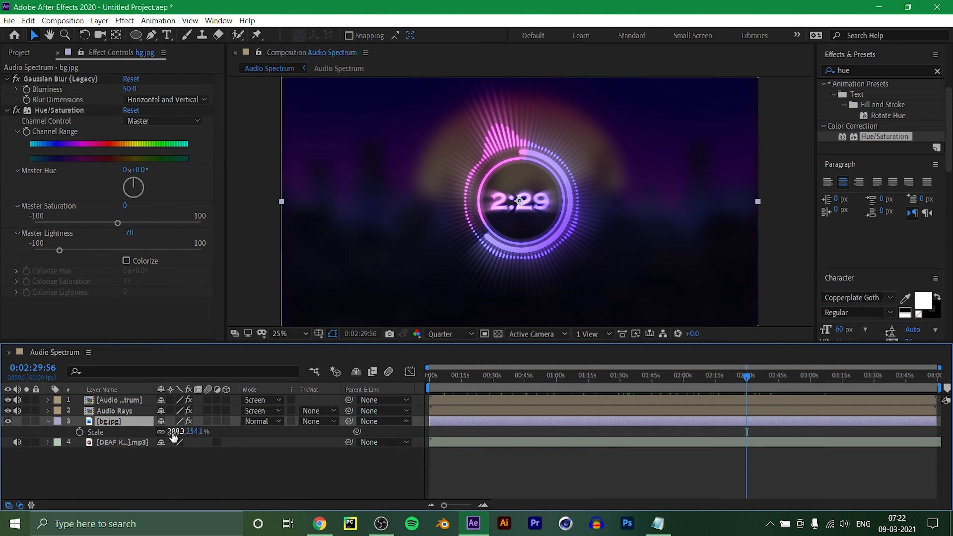
{"action": "left_click_drag", "start_coordinate": [173, 431], "coordinate": [250, 434]}
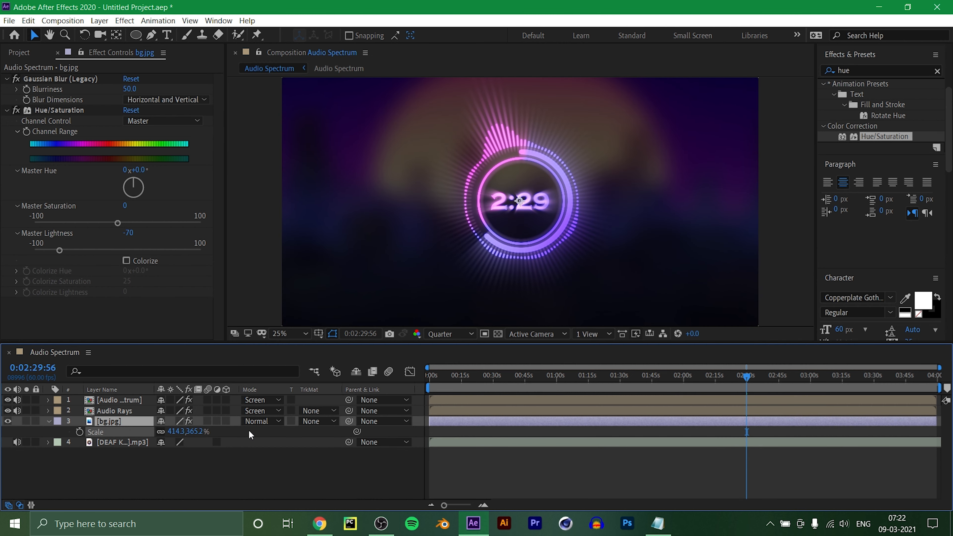
{"action": "left_click_drag", "start_coordinate": [179, 432], "coordinate": [127, 439]}
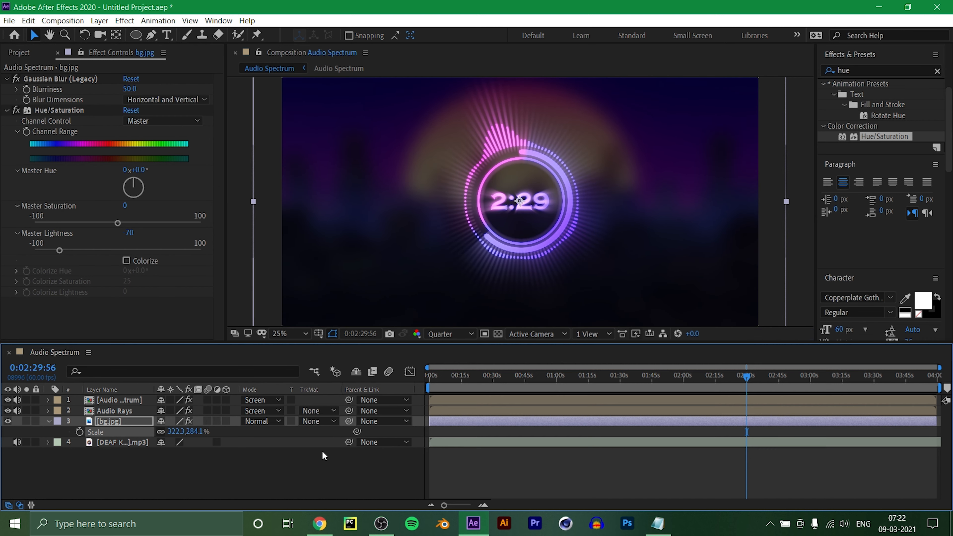
Step: Preview the composition through to 0:03:59:59, collapse the bg.jpg layer's properties and close its effect settings
{"action": "left_click_drag", "start_coordinate": [439, 376], "coordinate": [939, 404]}
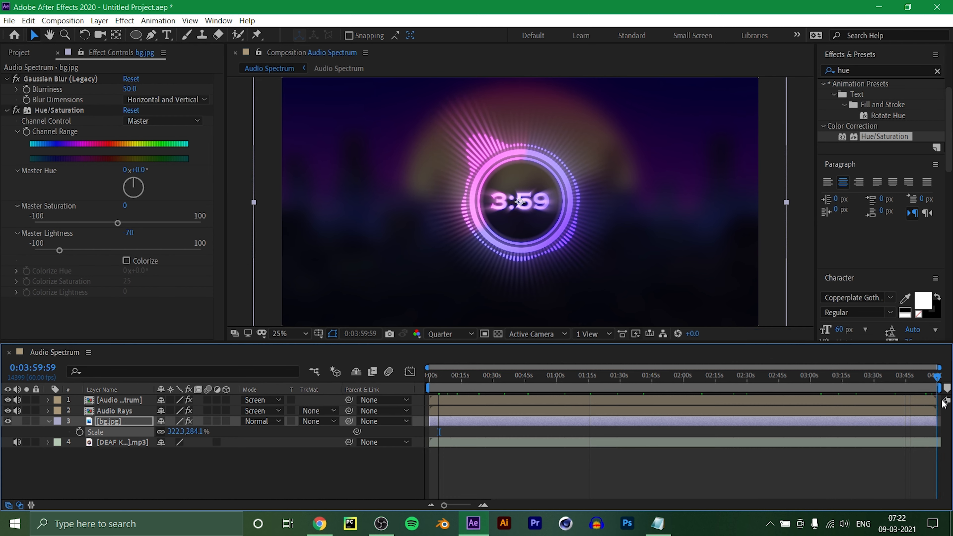
{"action": "left_click", "coordinate": [420, 450]}
{"action": "left_click", "coordinate": [49, 421]}
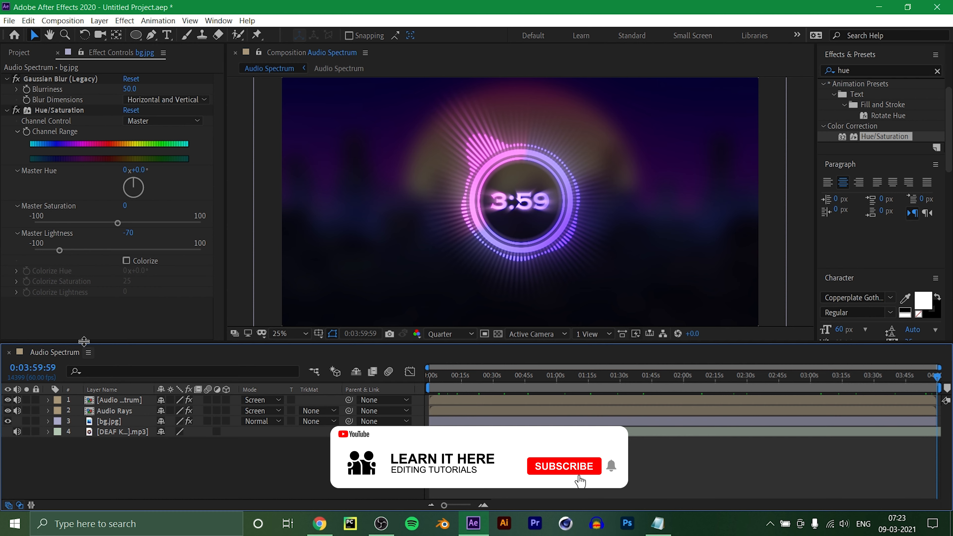
{"action": "left_click", "coordinate": [58, 53]}
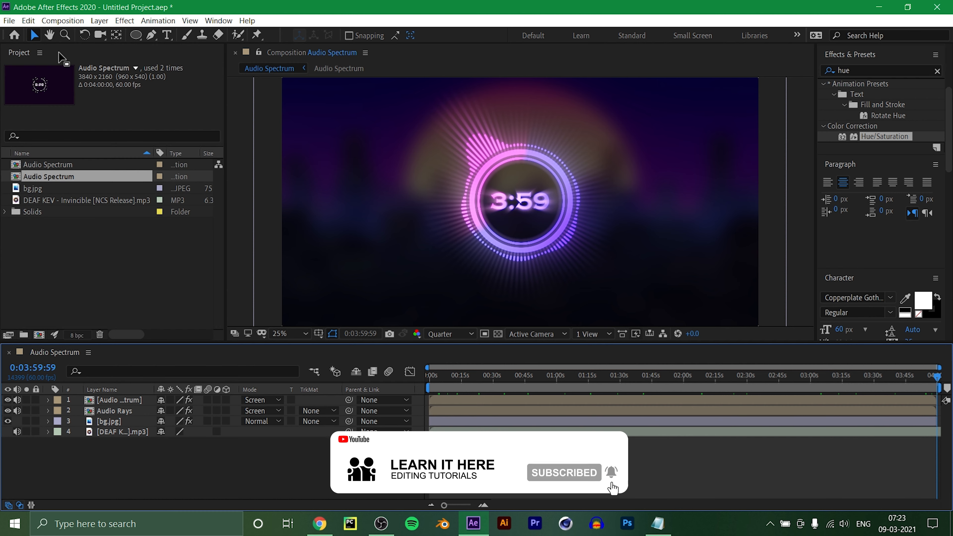